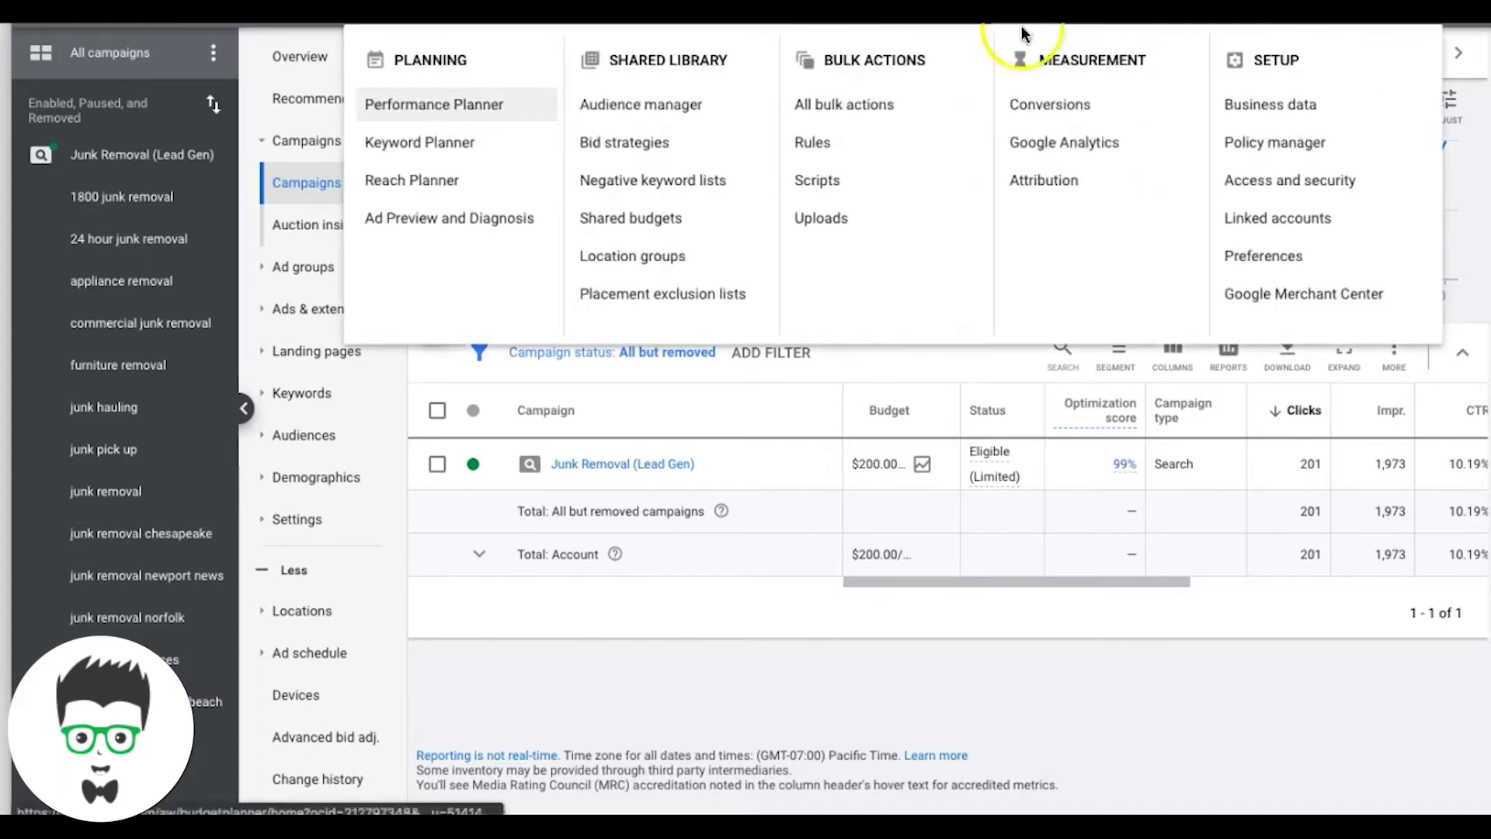
- Open the account's conversion actions and start creating a new conversion action for the website
left_click(1048, 114)
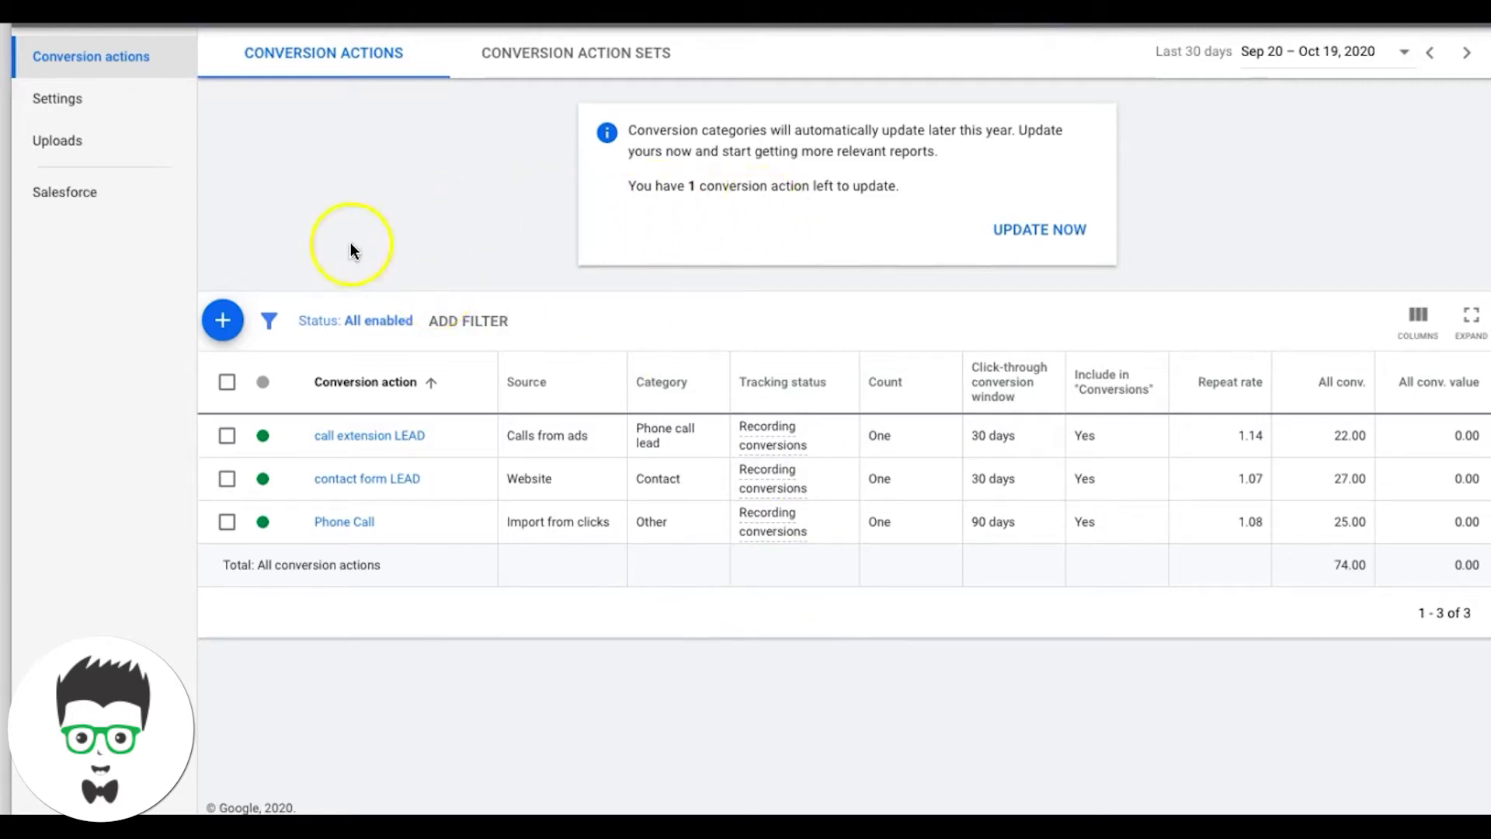
left_click(223, 320)
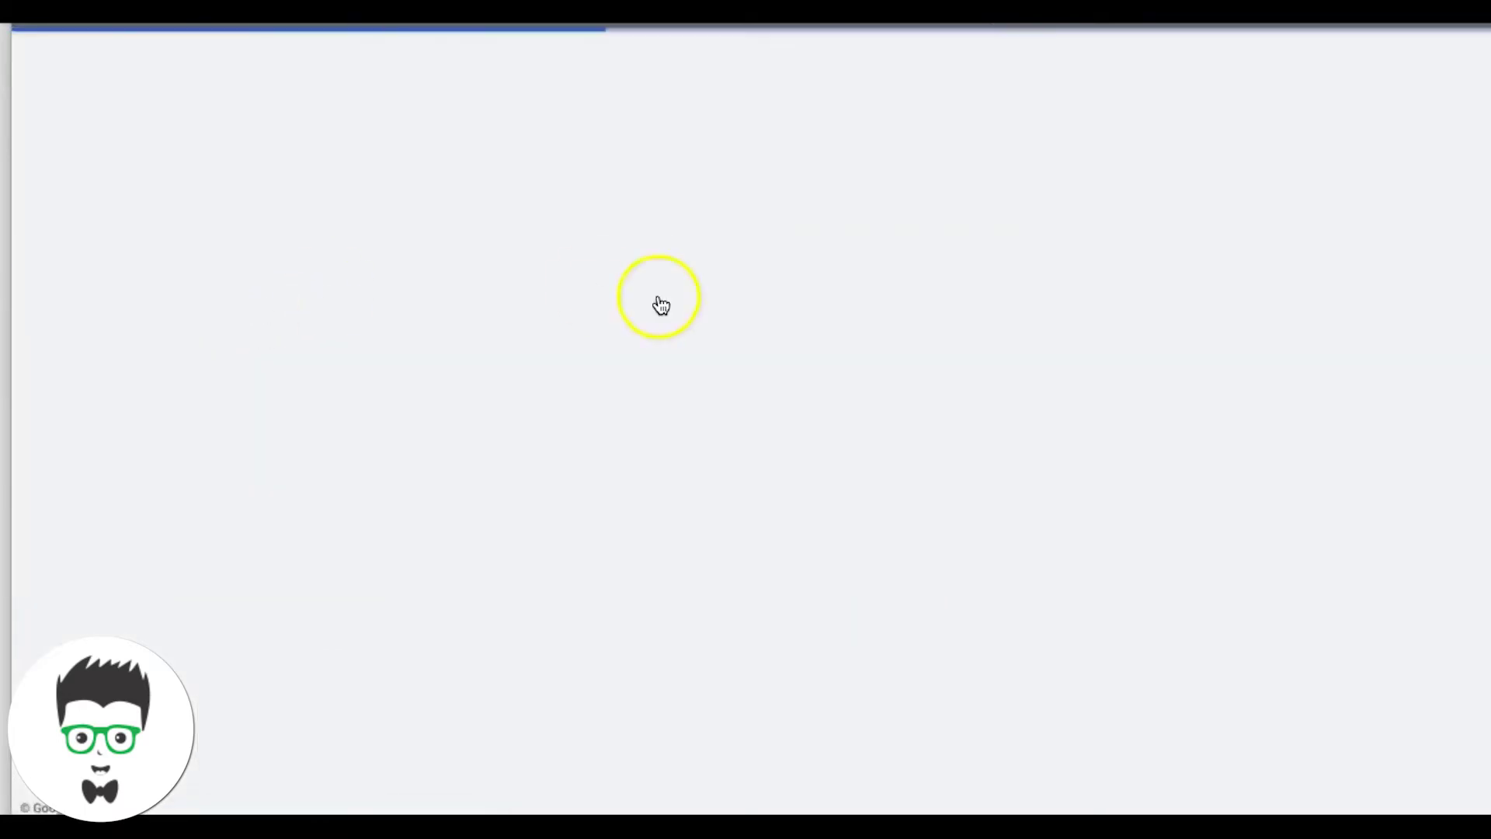
left_click(336, 280)
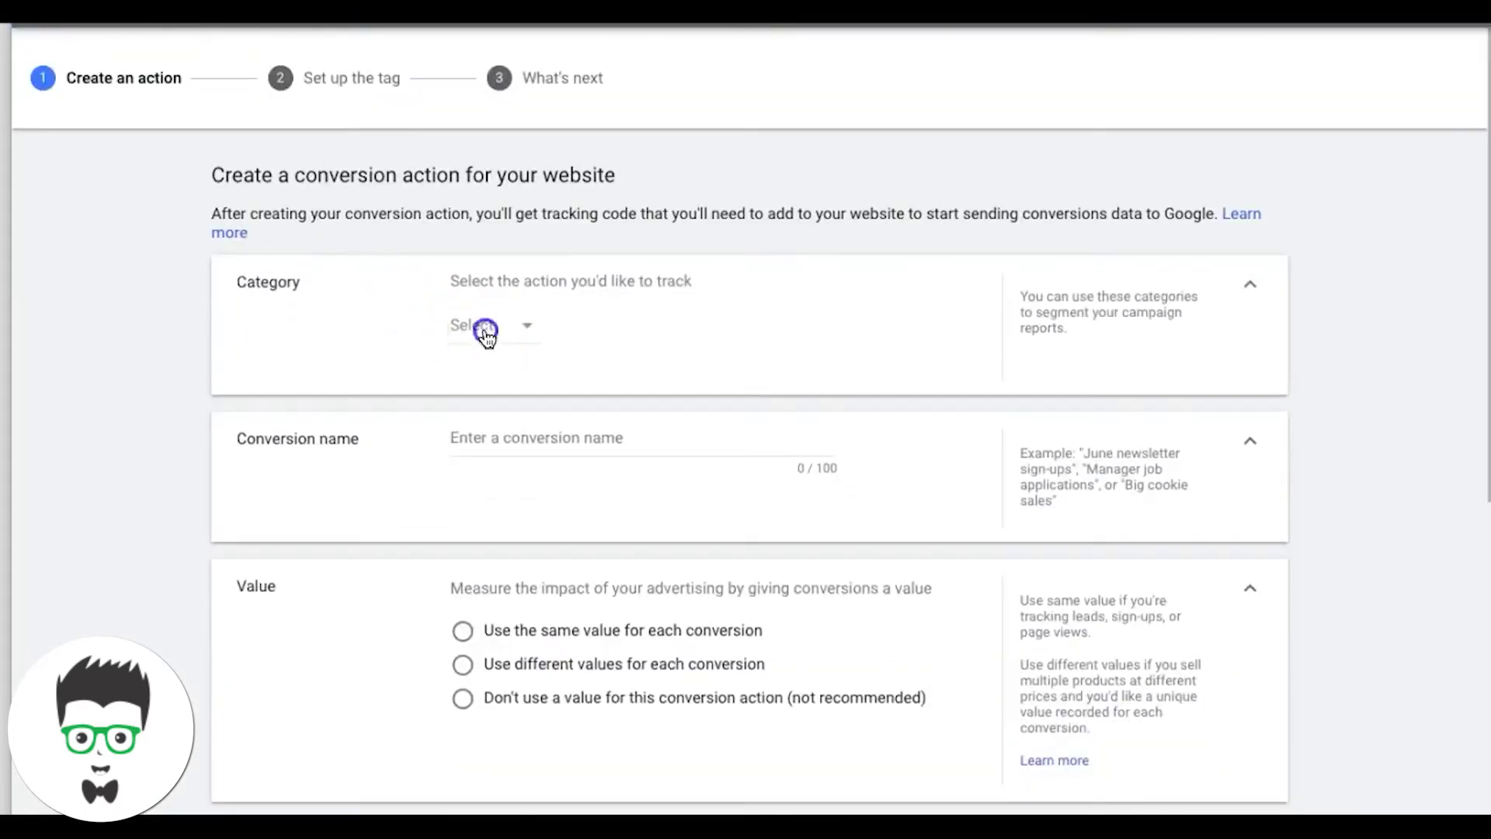
- Set the conversion action's category to Submit lead form
left_click(480, 330)
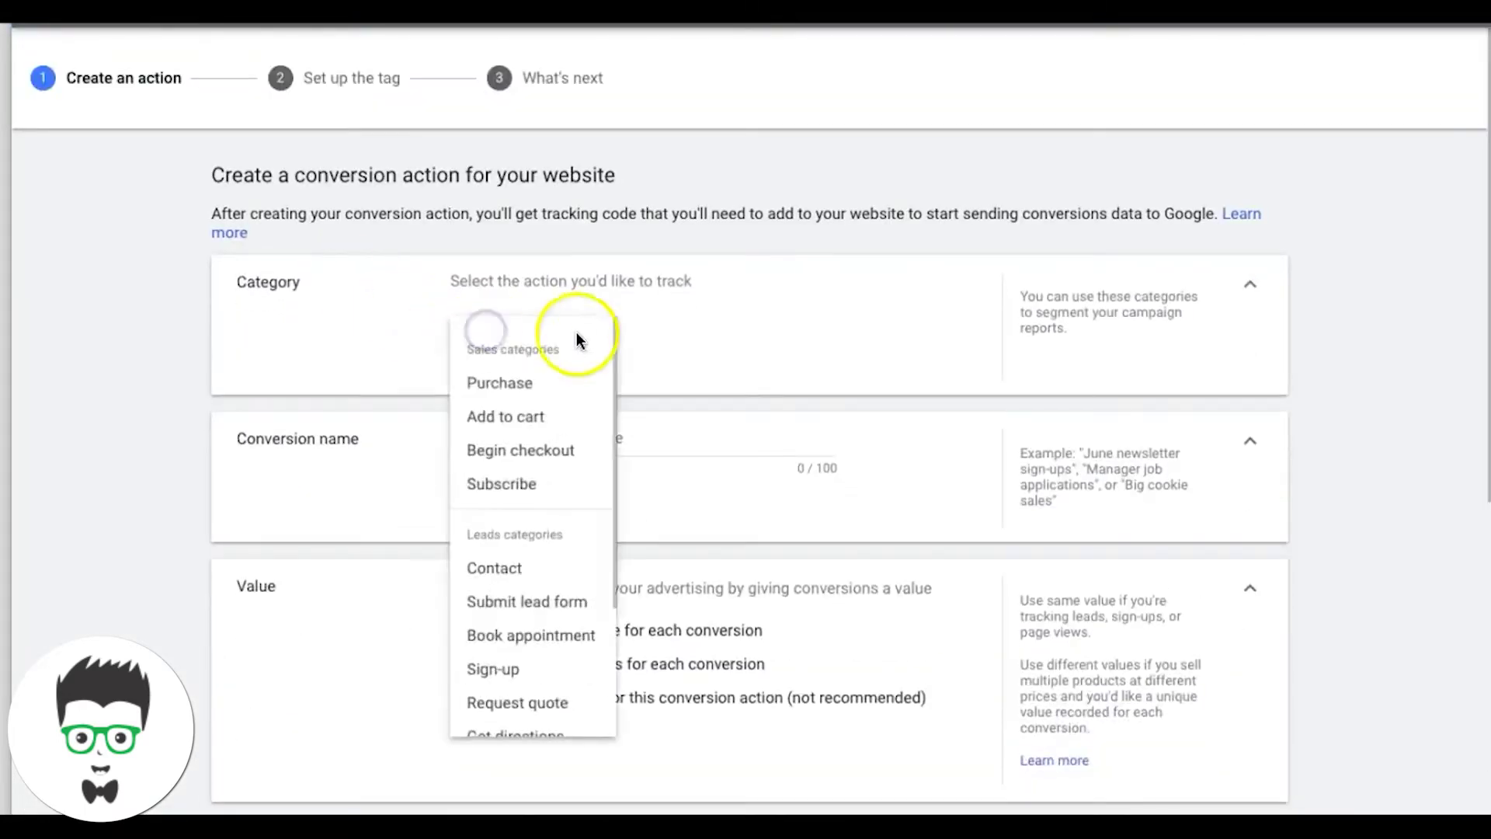
left_click(503, 569)
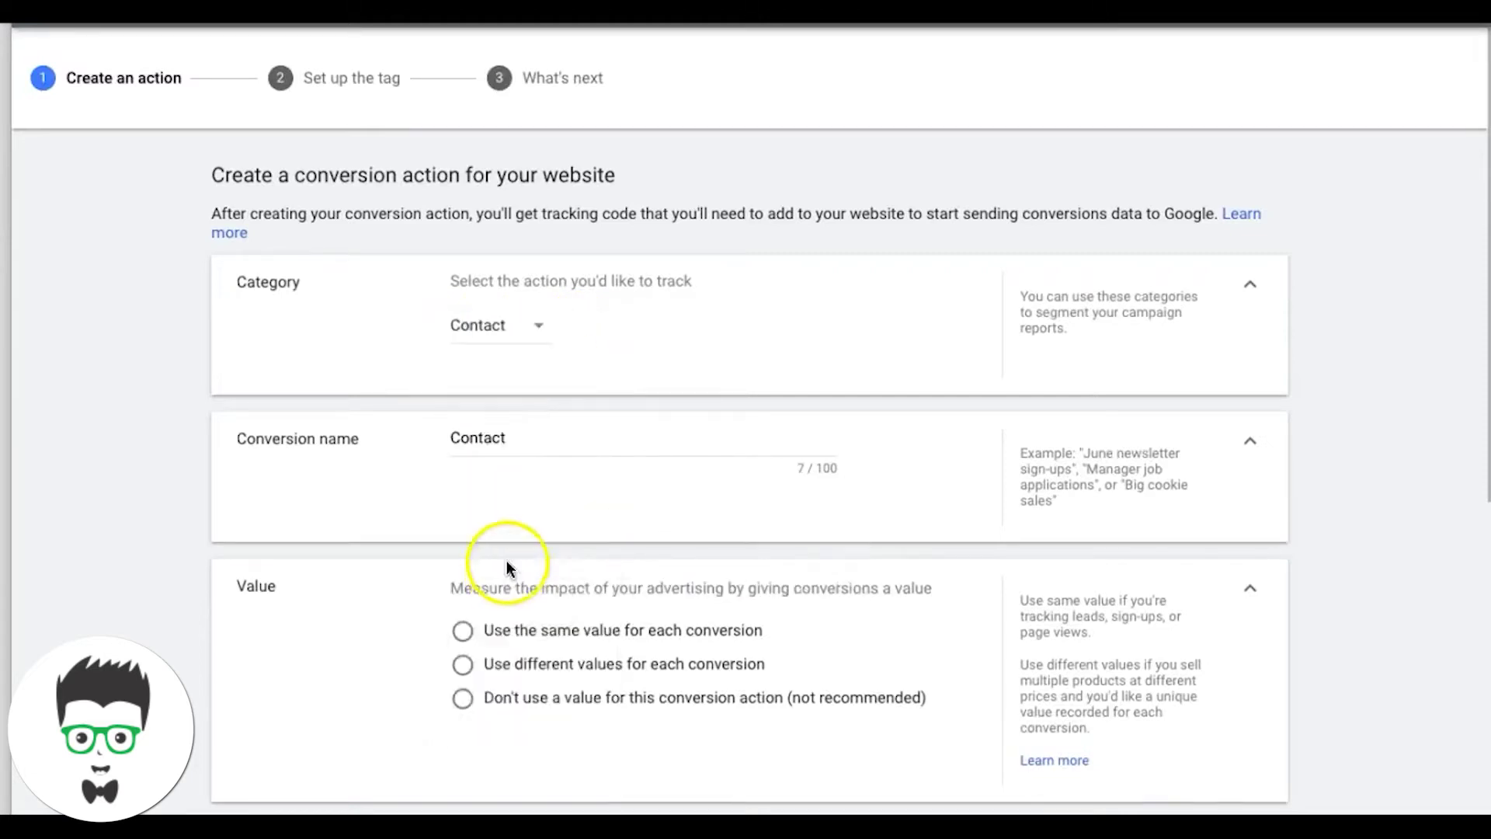
left_click(492, 338)
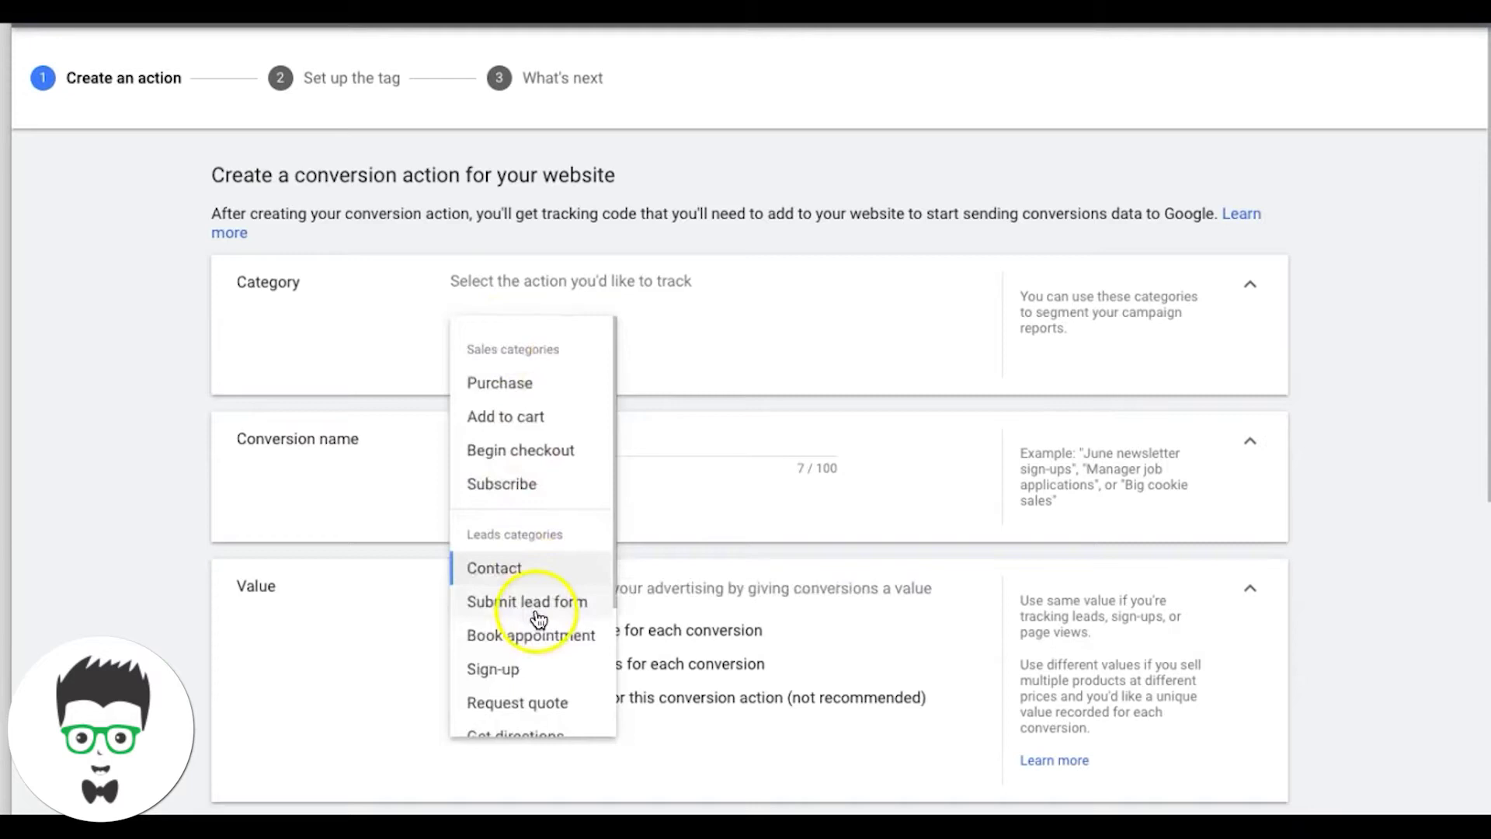
left_click(532, 614)
- Change the conversion name to "Submitted lead form"
left_click(508, 437)
left_click(589, 439)
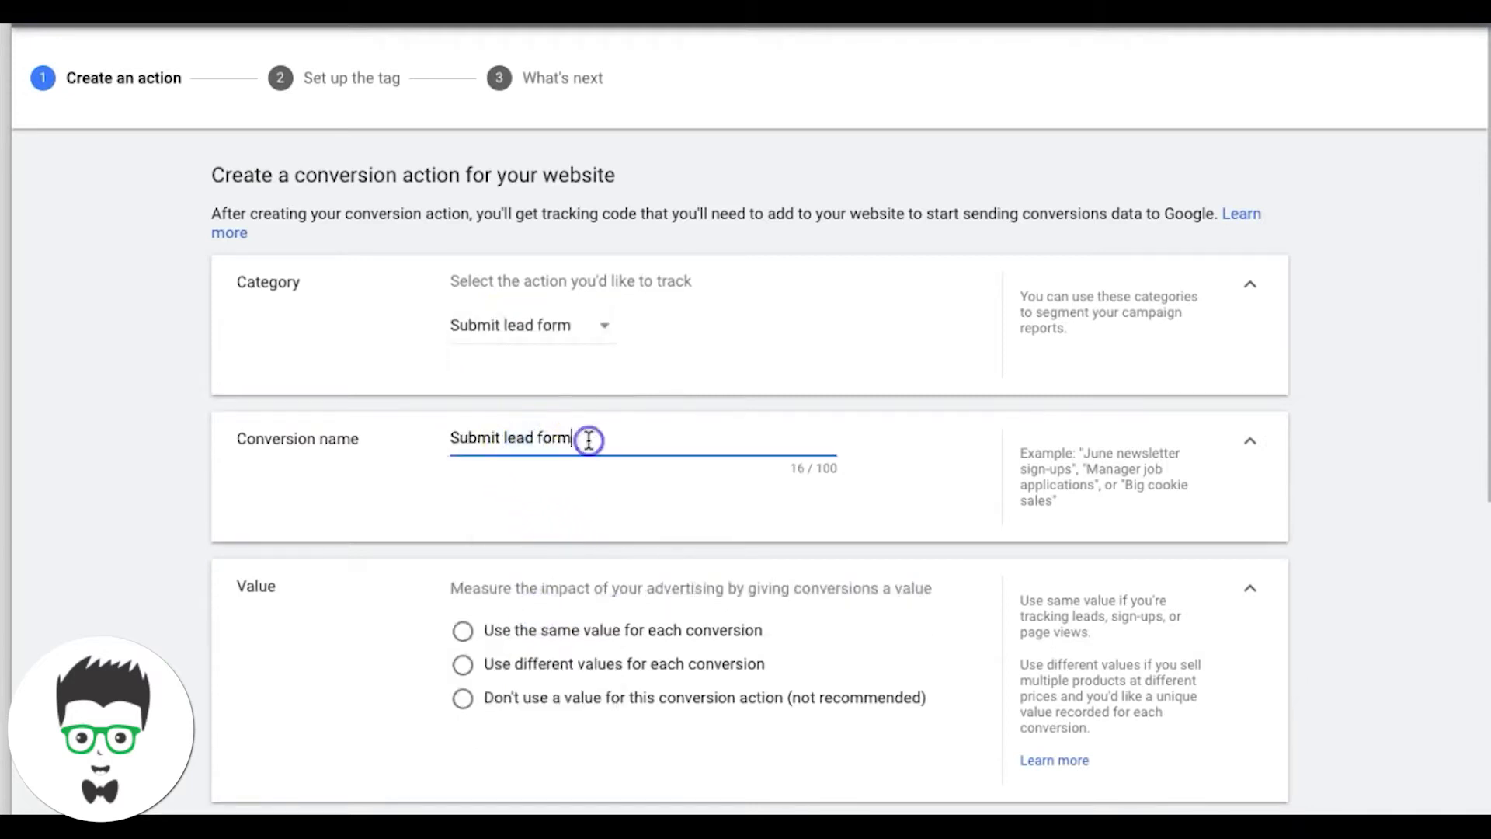
left_click(498, 438)
type("ted")
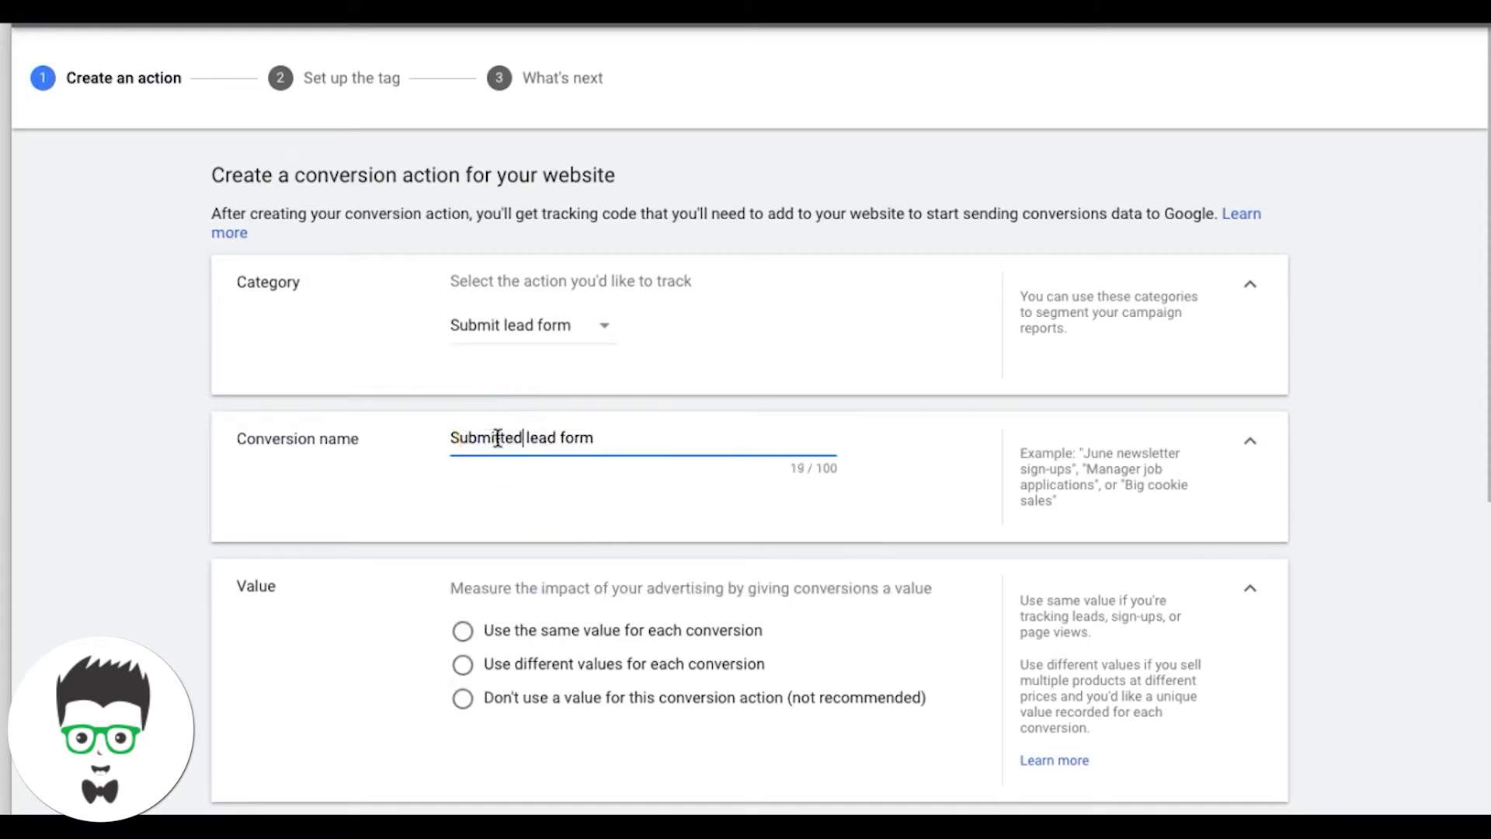
- Set the value option to not use a value for this conversion action
scroll(618, 468, "down", 2)
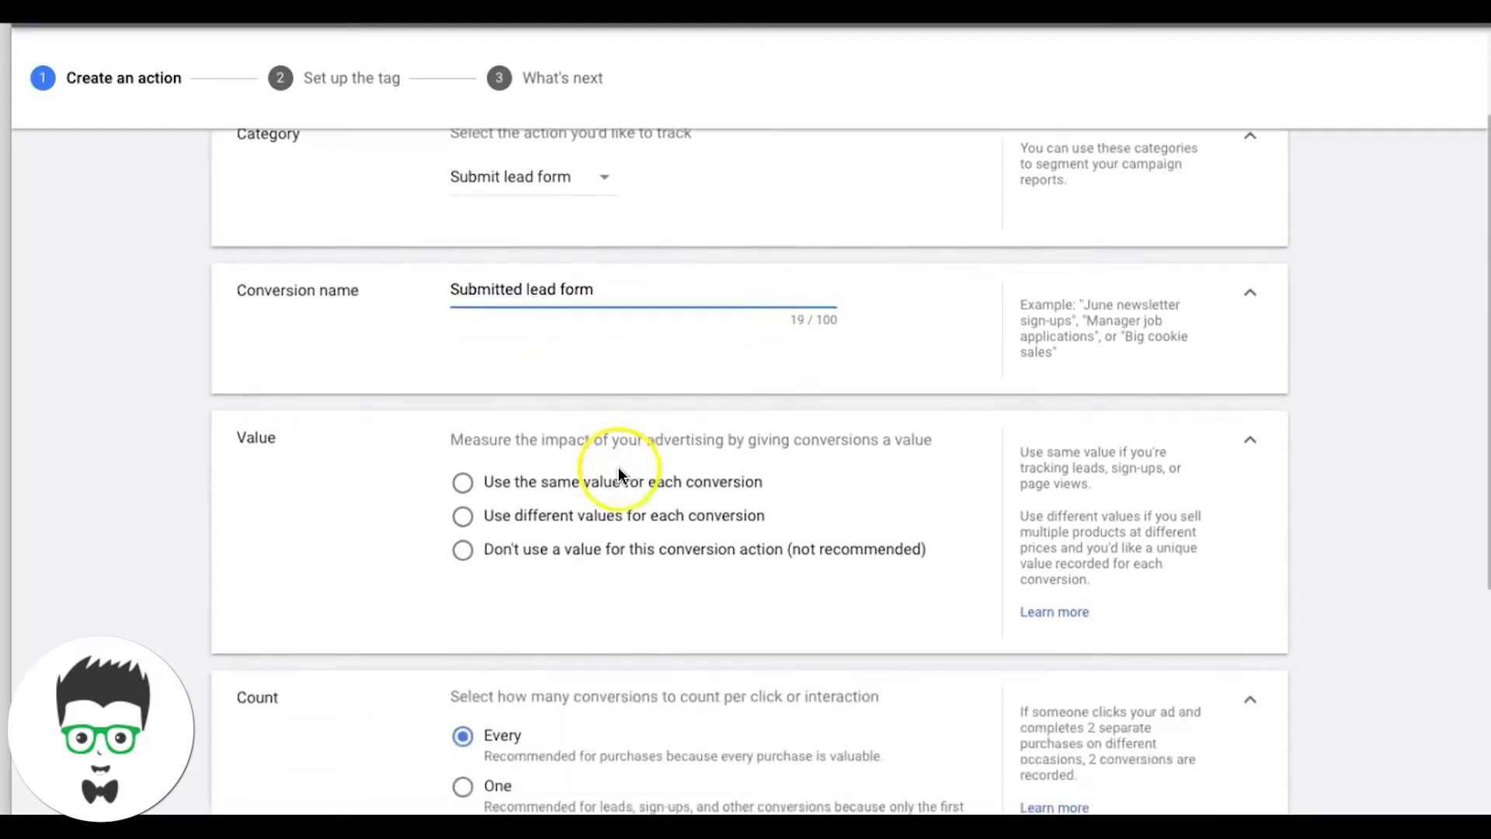
left_click(464, 550)
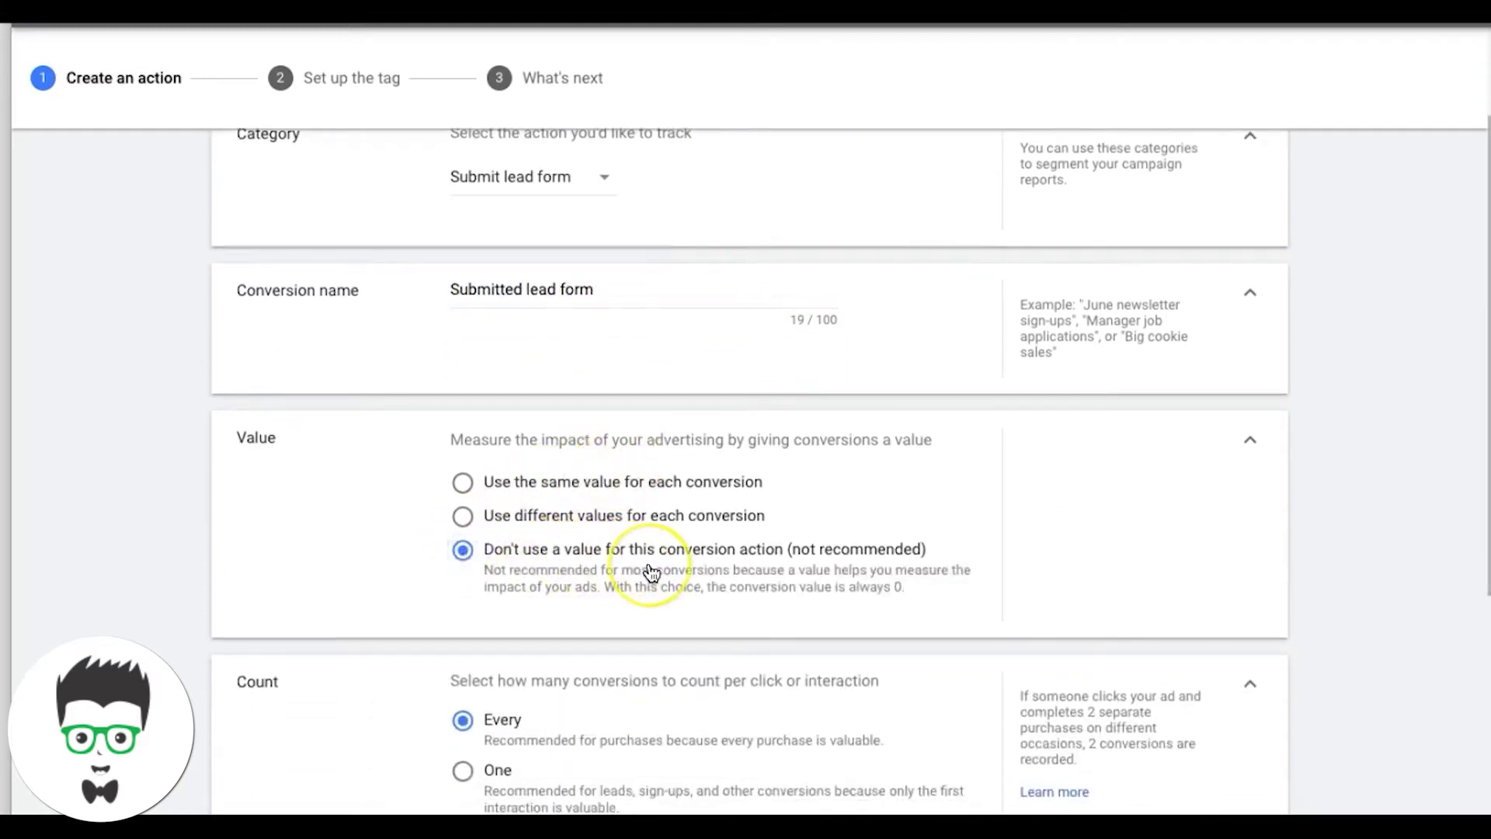
scroll(645, 571, "down", 1)
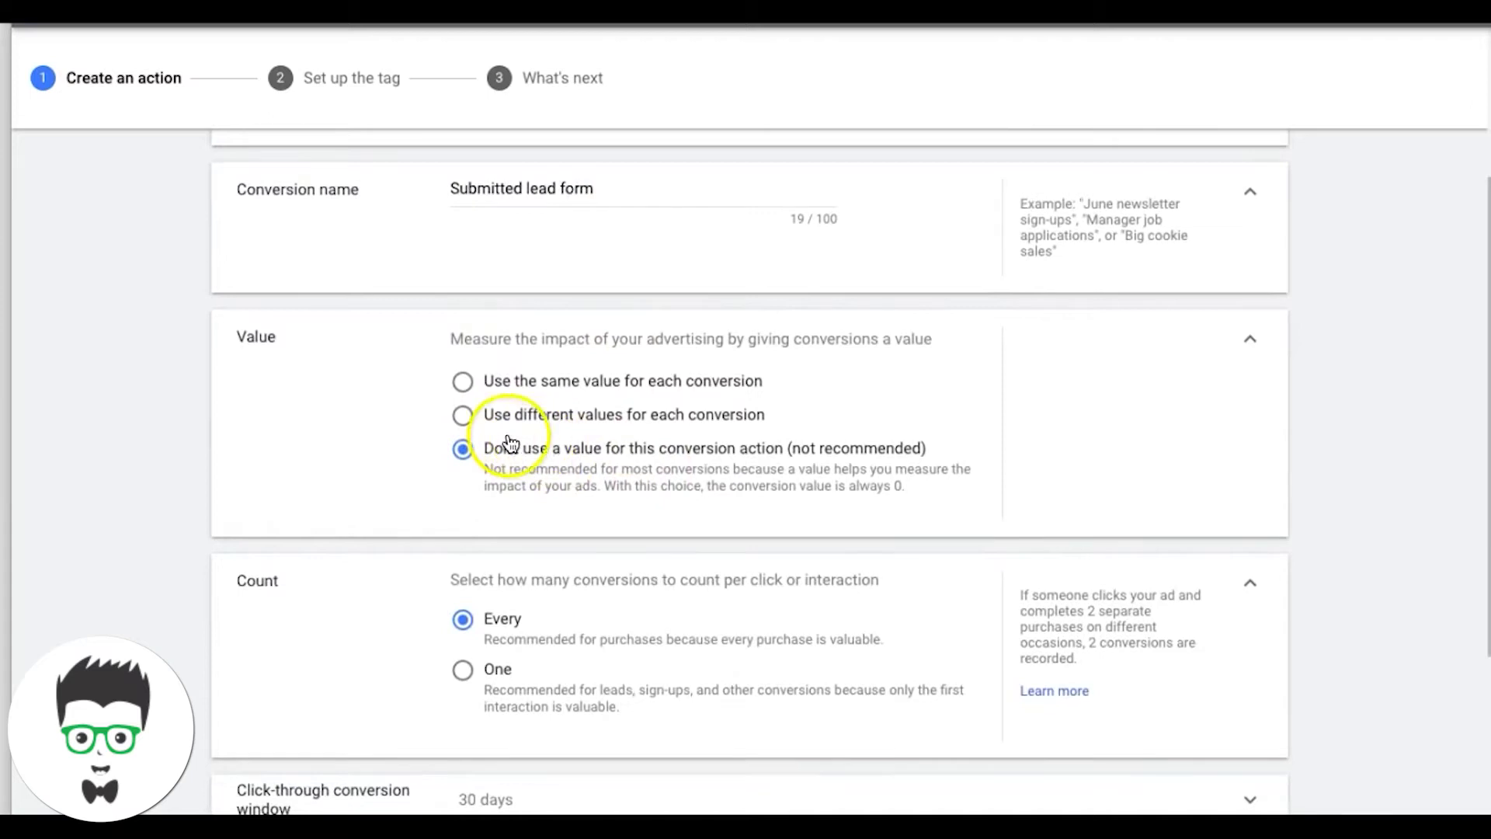
left_click(464, 417)
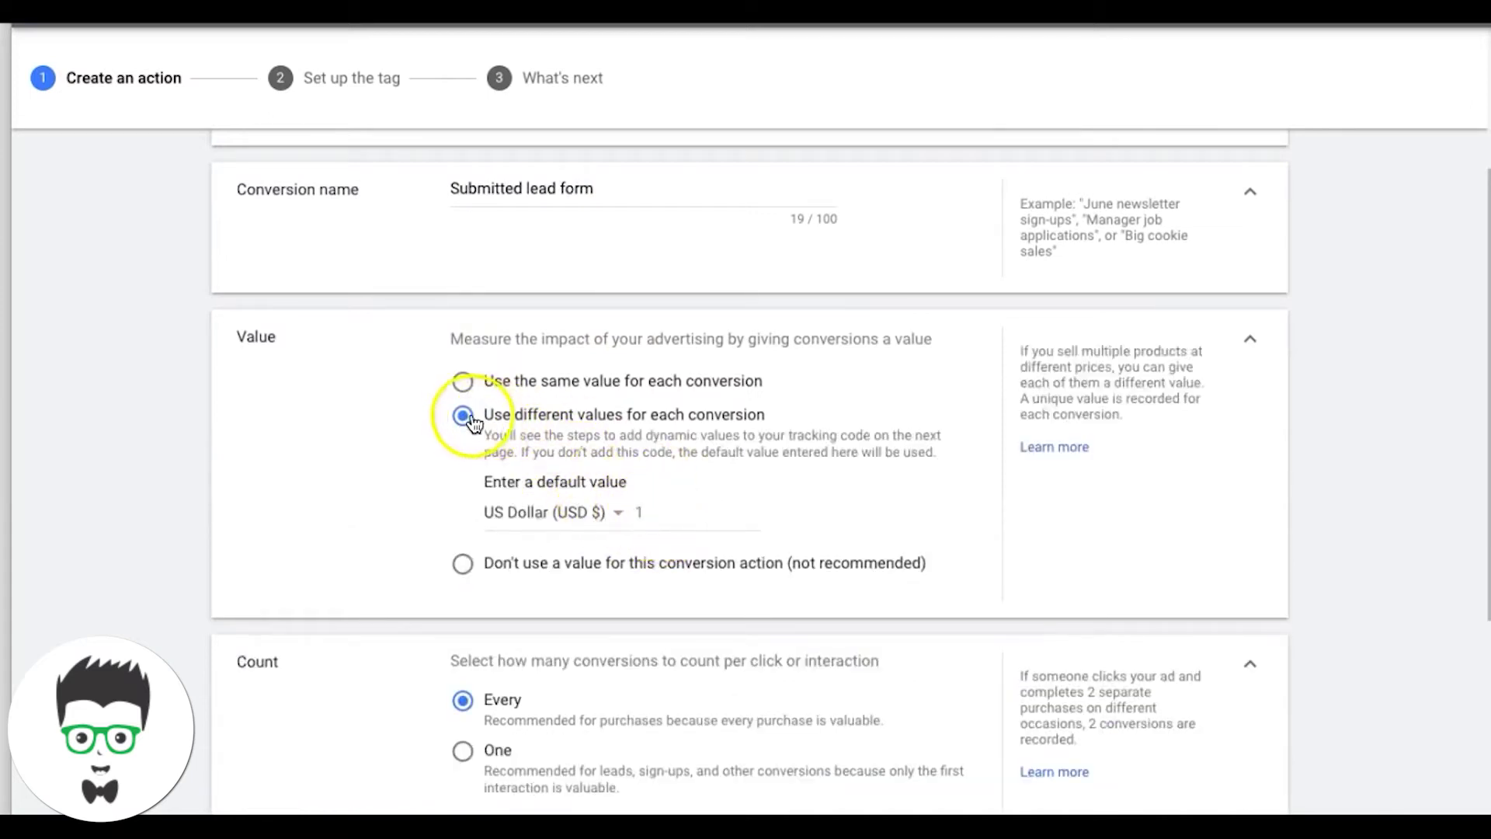
left_click(464, 564)
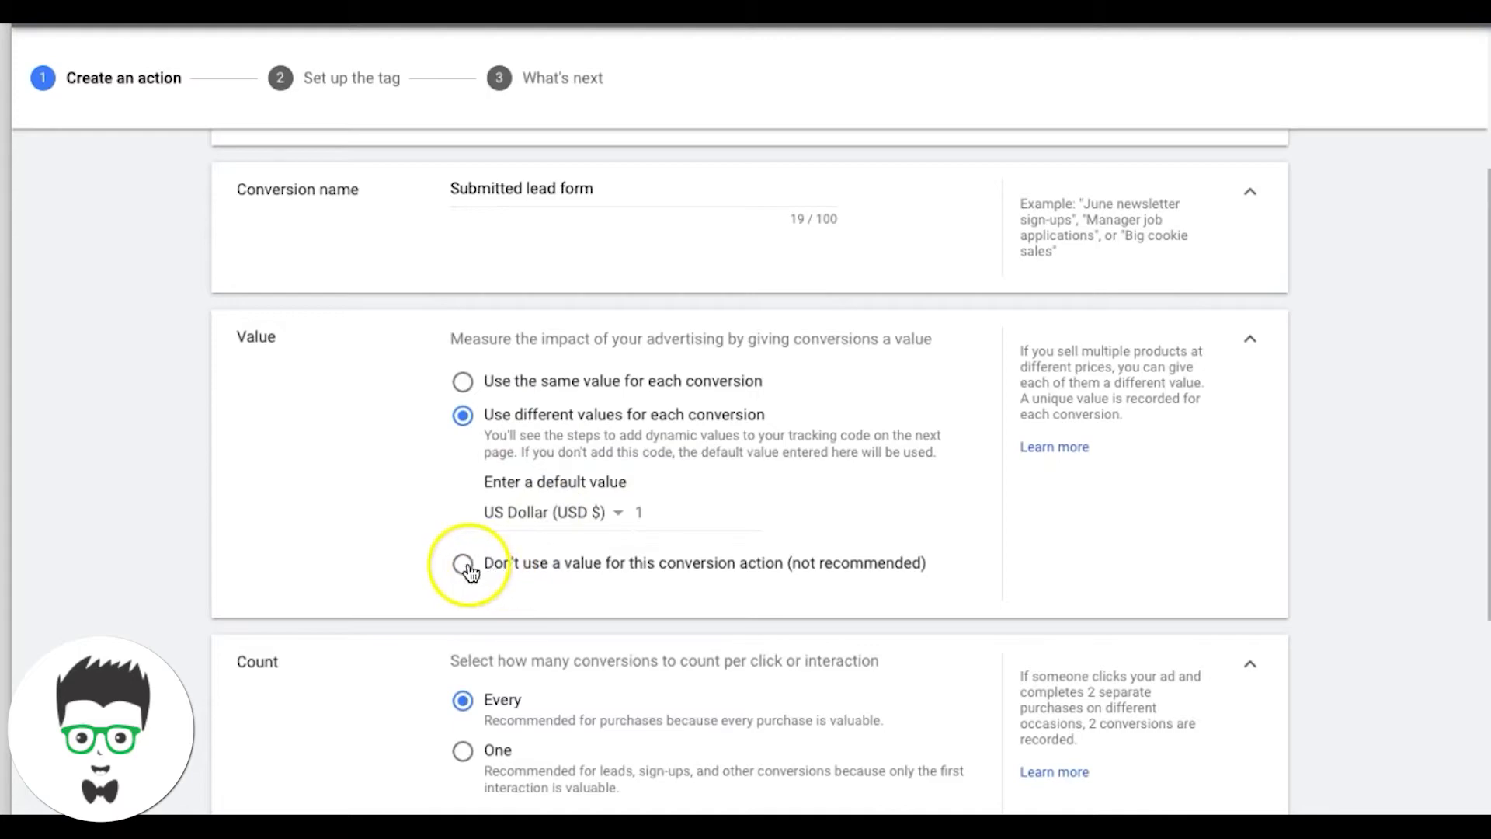
- Set the count to One conversion per click or interaction
scroll(409, 476, "down", 3)
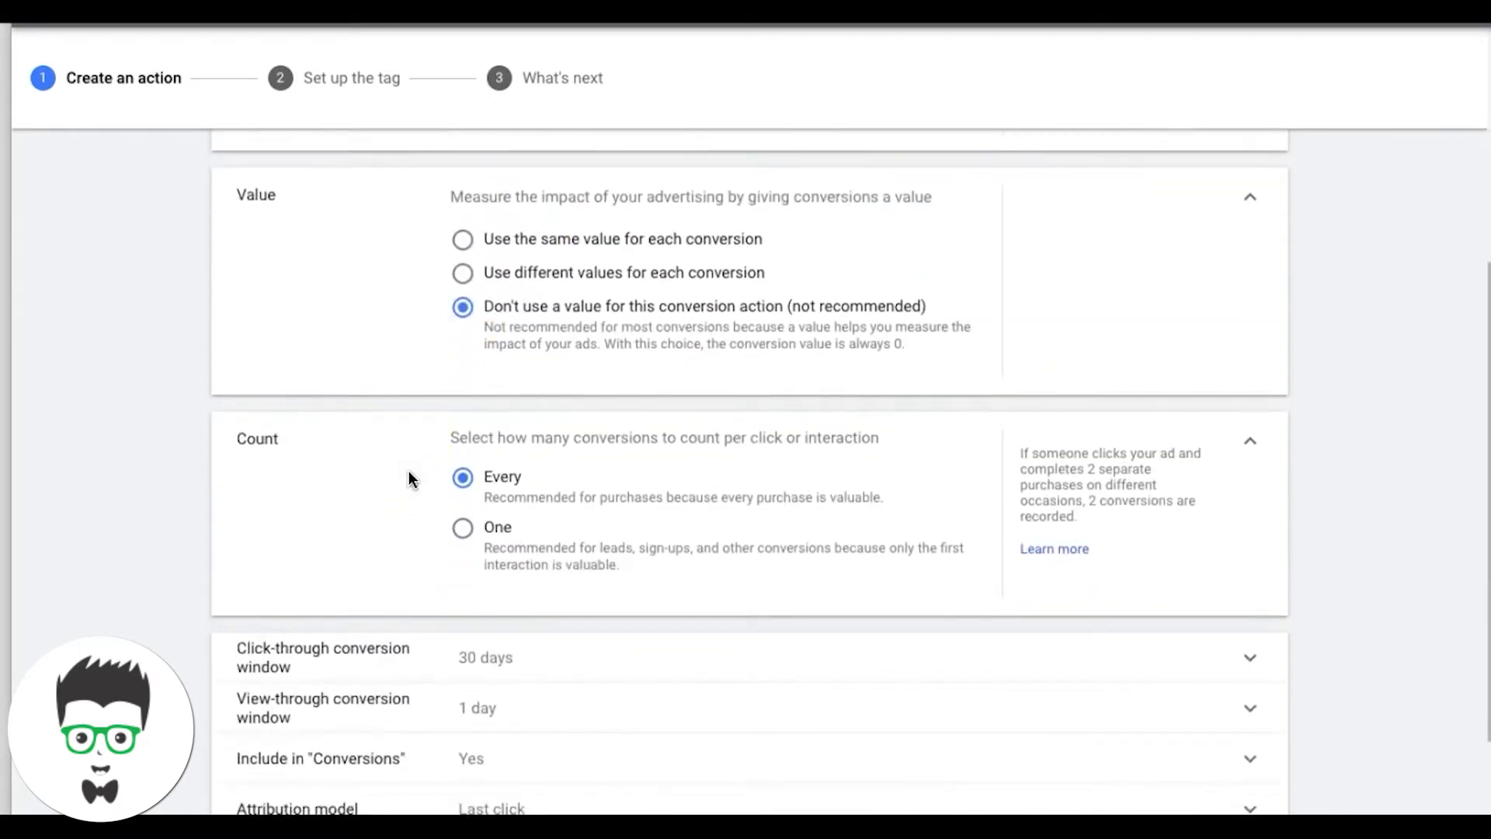
left_click(463, 529)
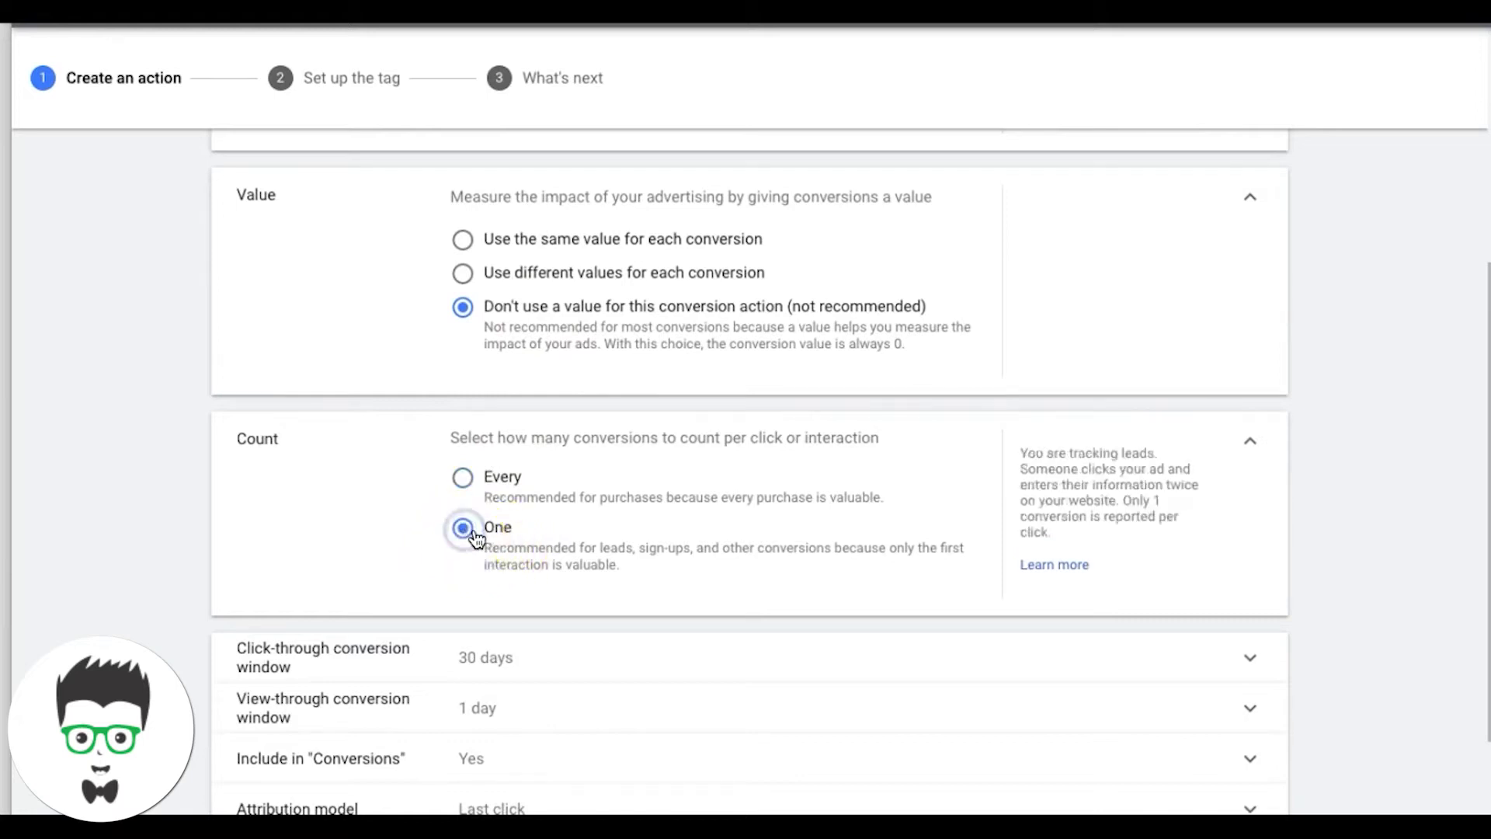
left_click(543, 553)
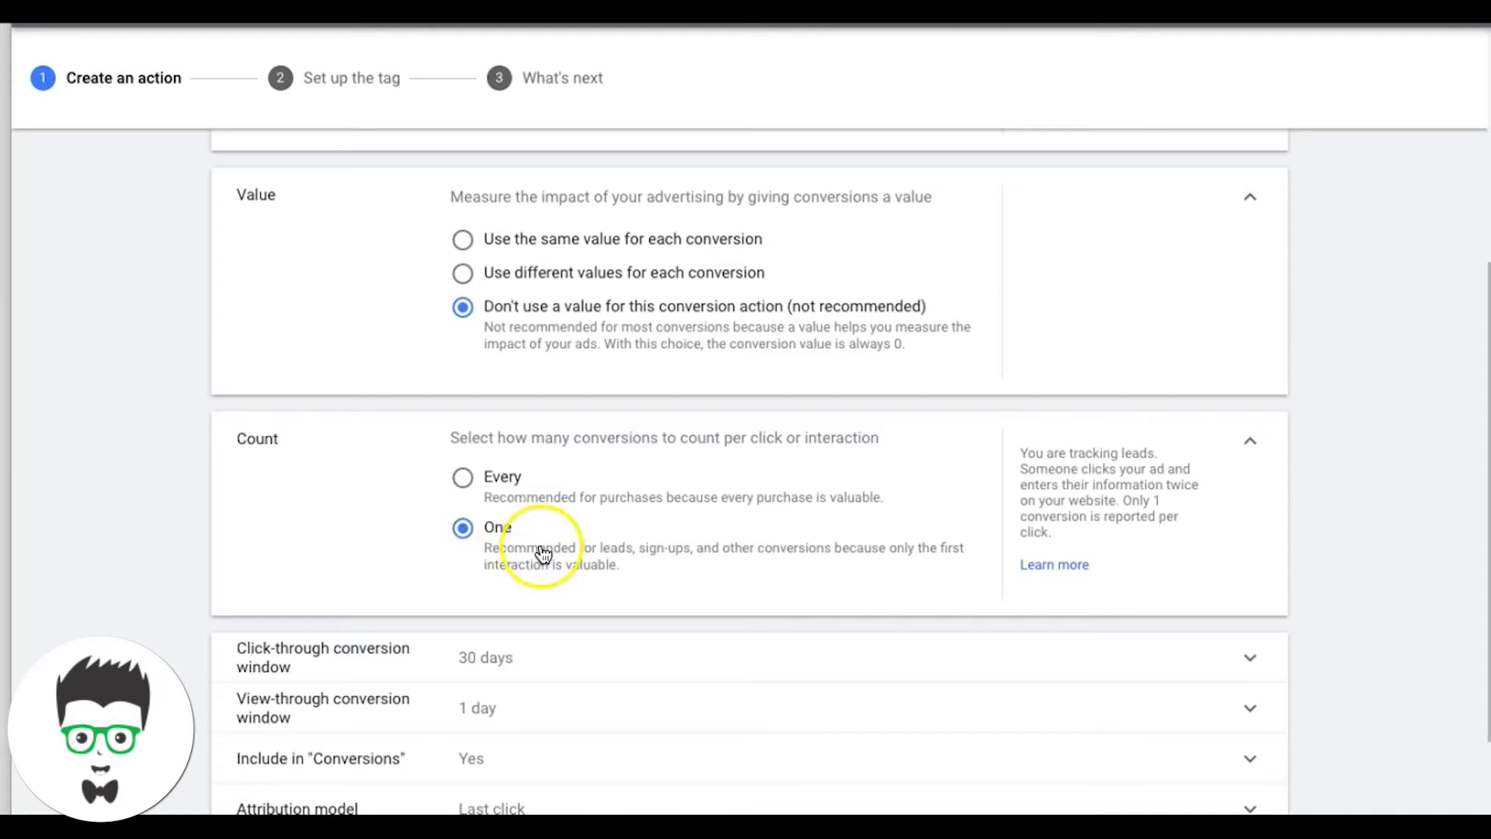
scroll(543, 553, "down", 2)
left_click_drag(532, 426, 479, 413)
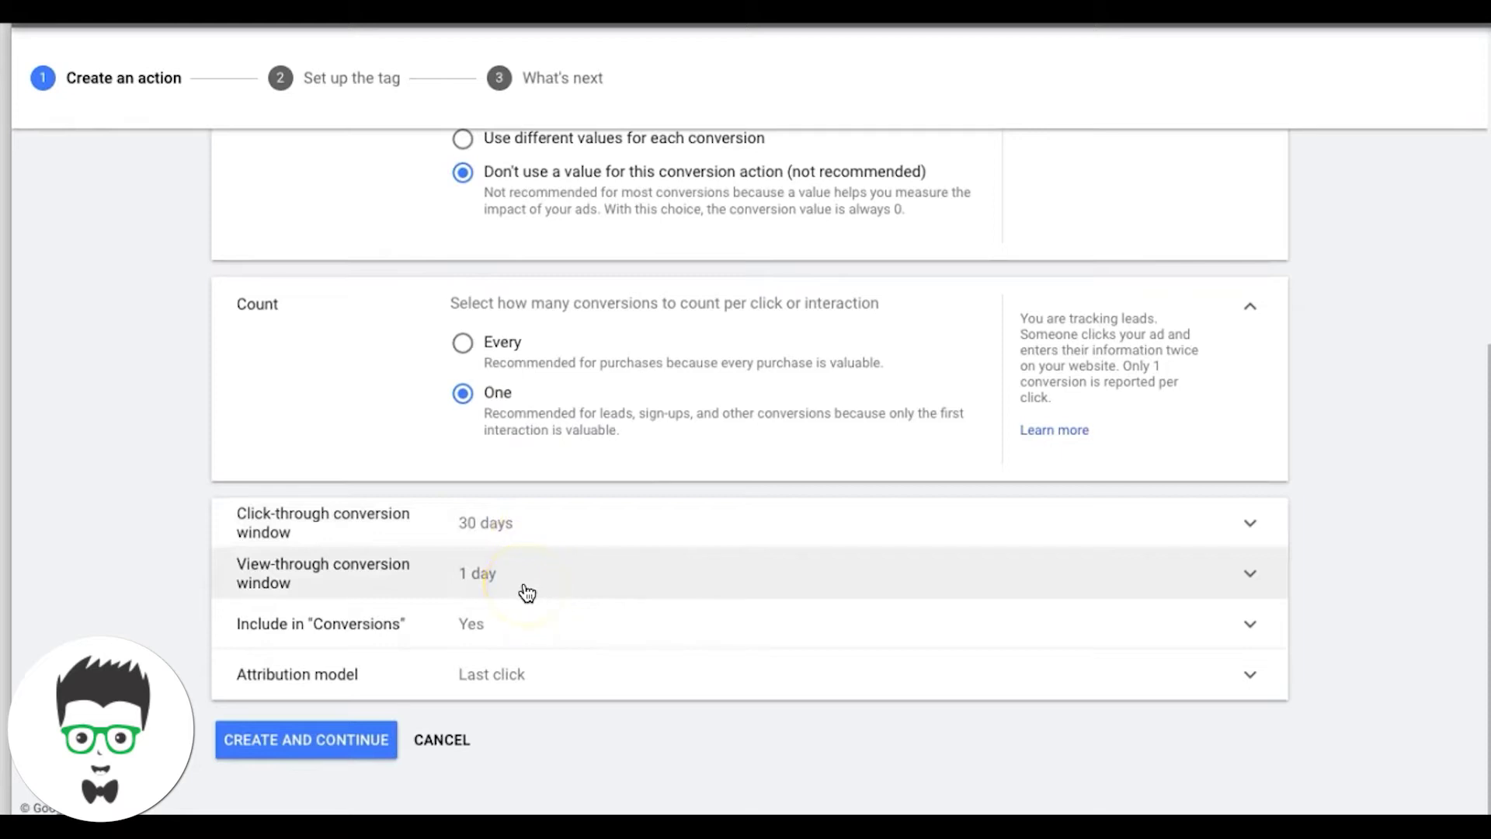
- Choose Last click as the attribution model and create the conversion action
left_click(575, 686)
scroll(622, 651, "down", 2)
left_click(540, 652)
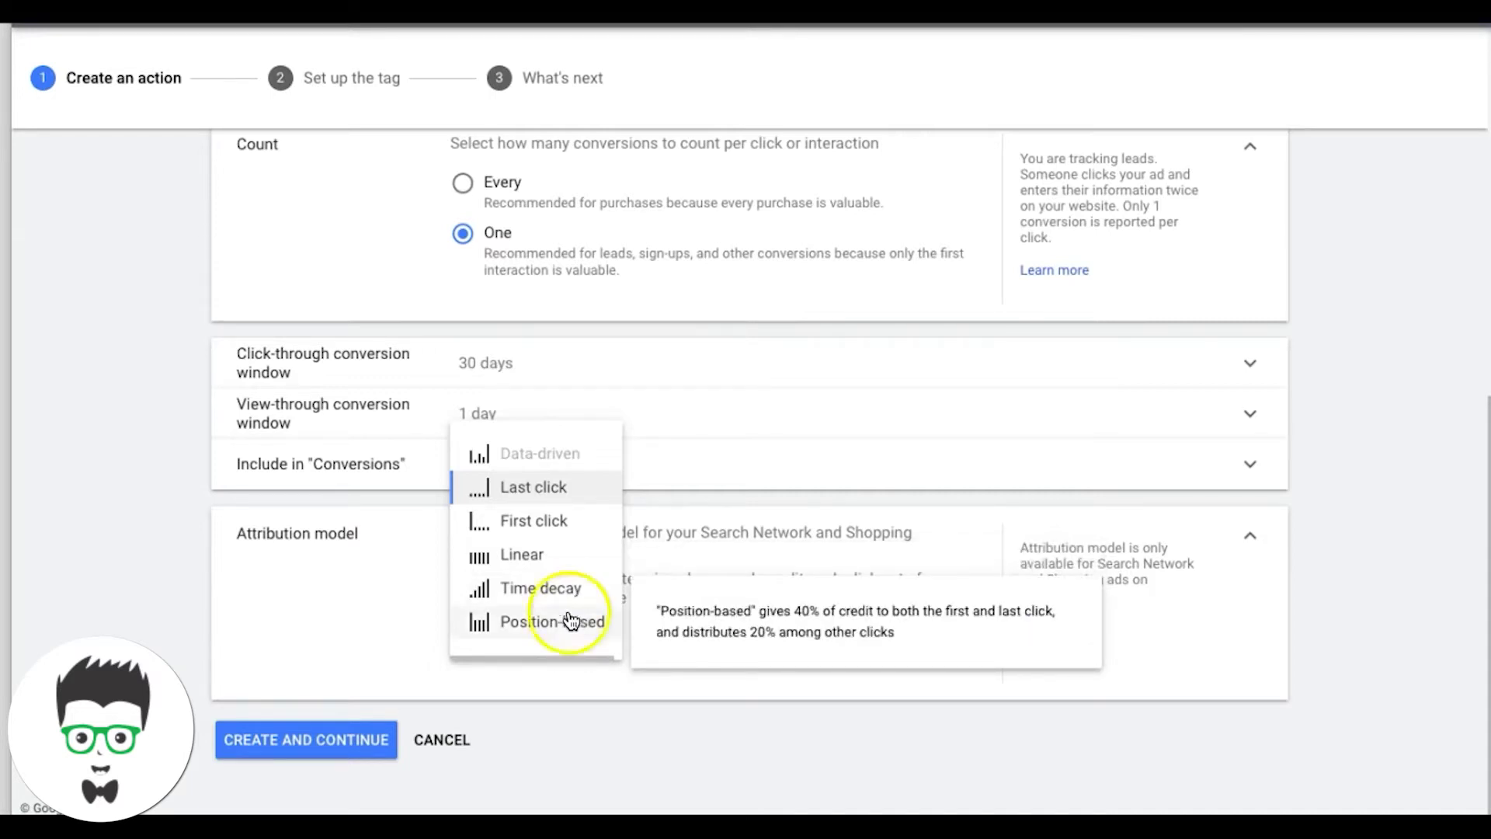
left_click(542, 490)
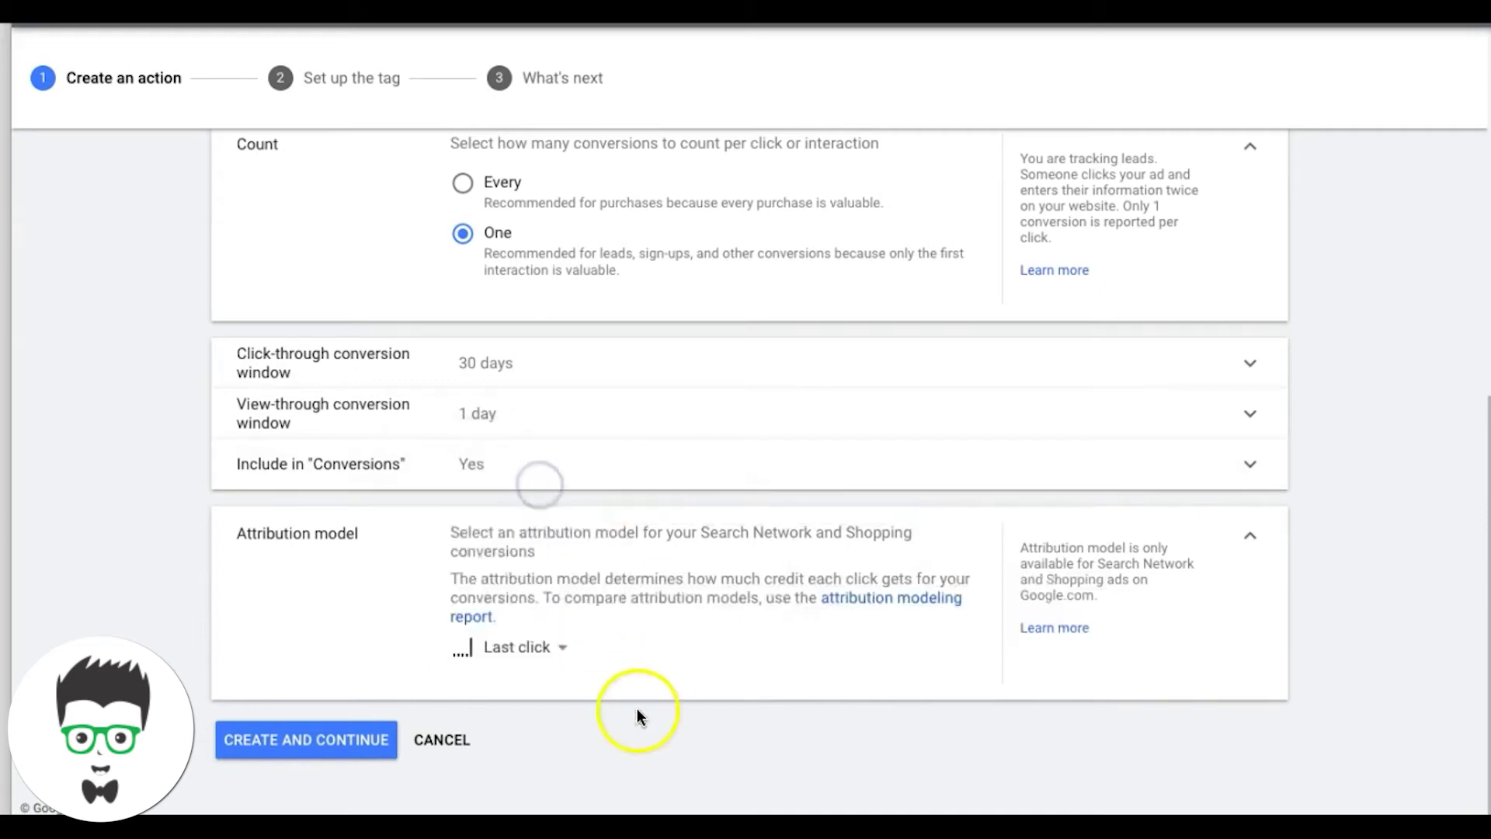
left_click(305, 749)
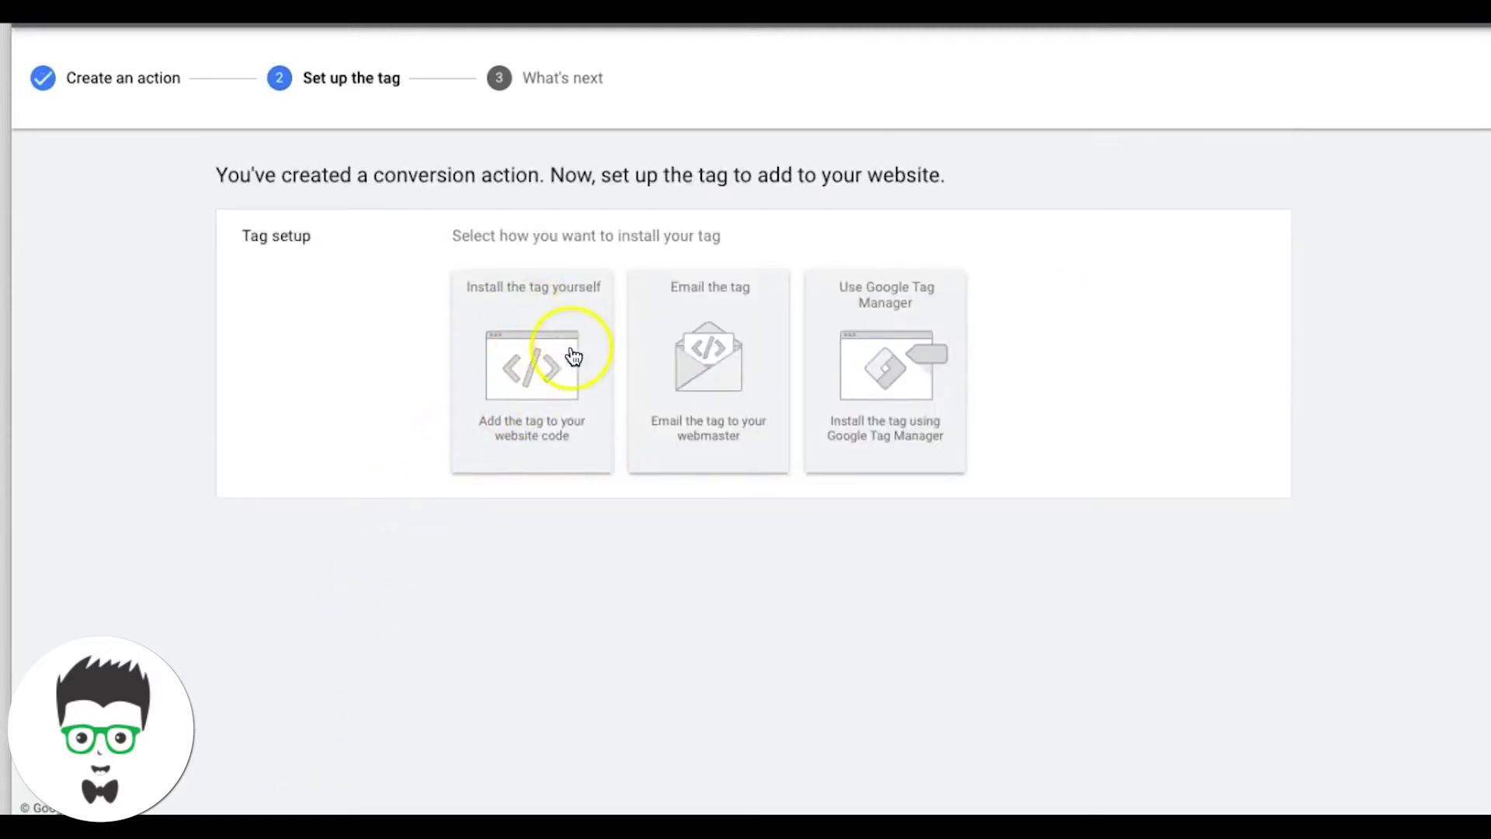
- Choose to install the tag yourself and select the whole global site tag code for HTML pages
left_click(538, 389)
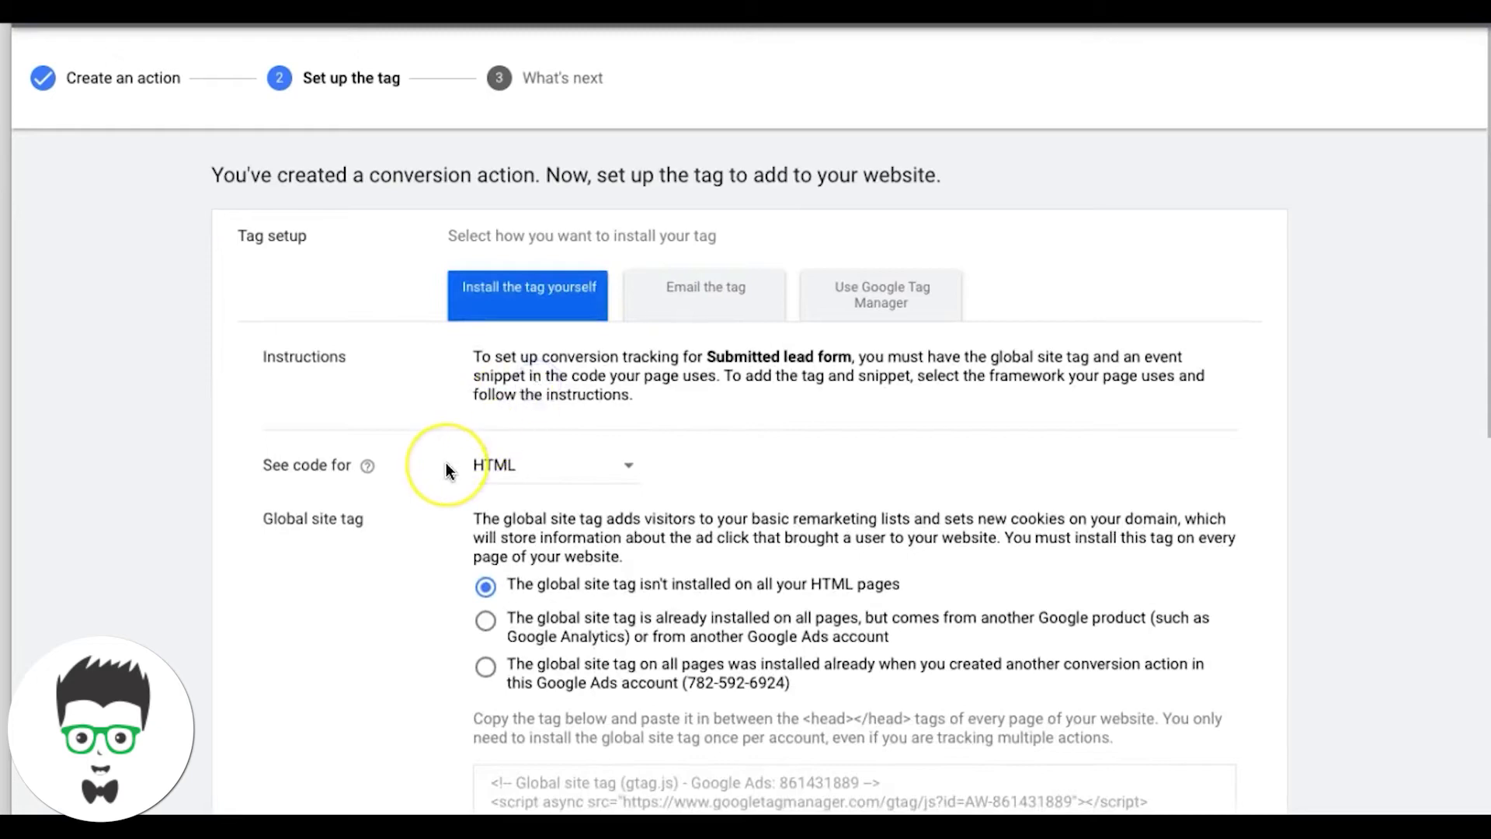
scroll(443, 466, "down", 3)
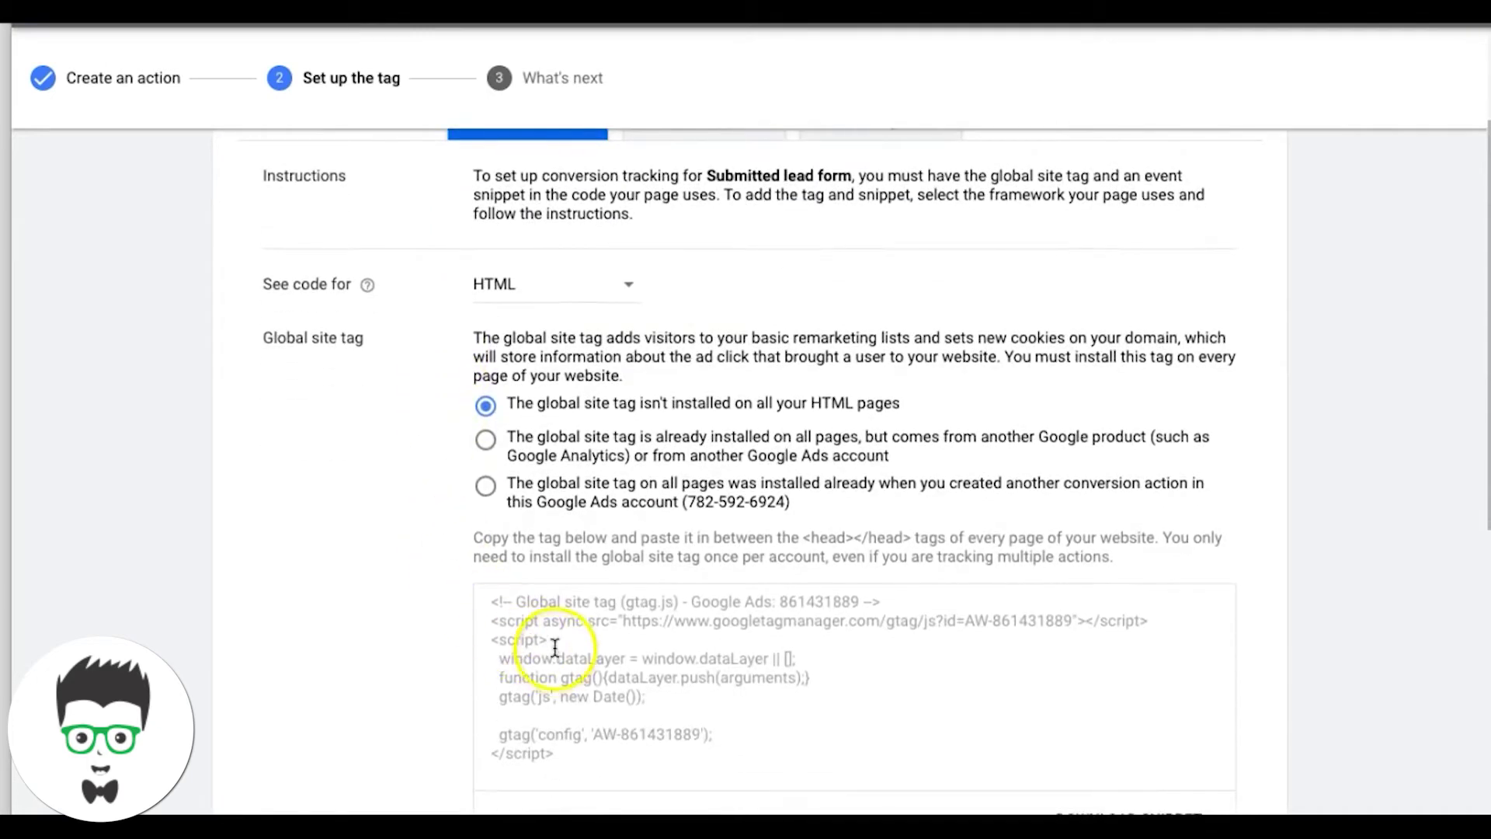
scroll(413, 561, "down", 1)
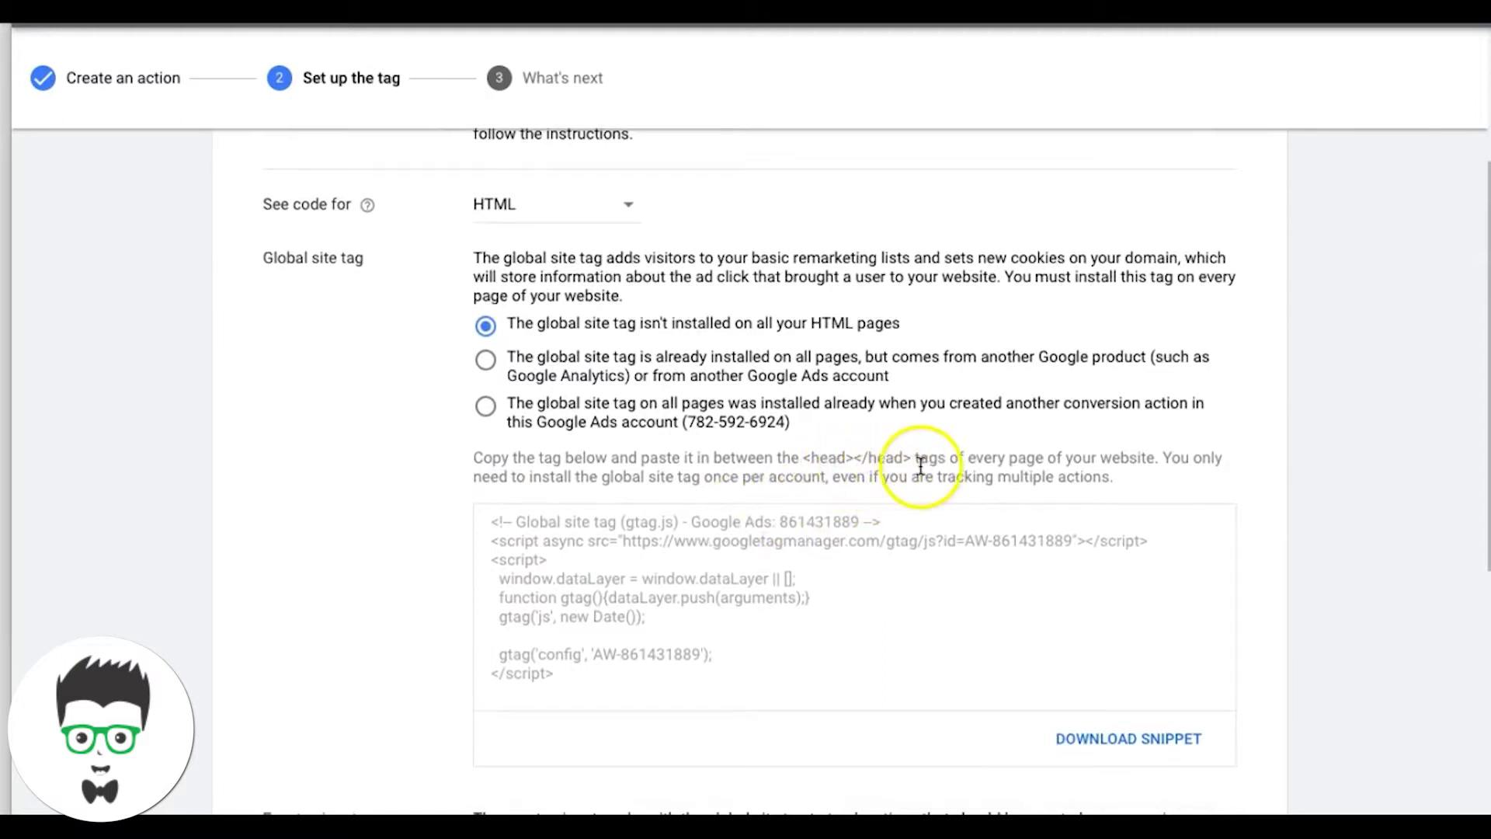
left_click(675, 551)
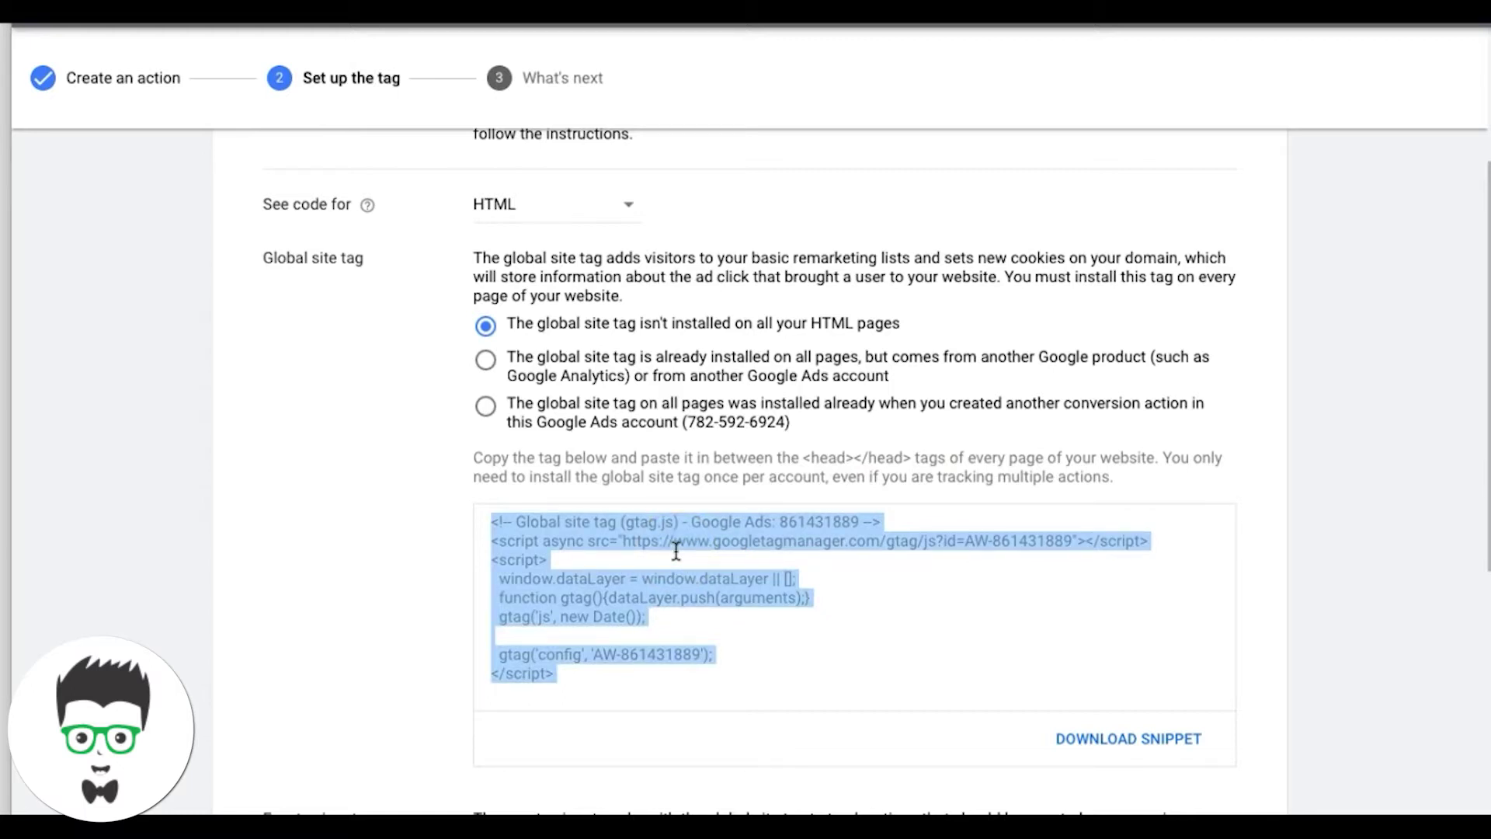
left_click(404, 549)
scroll(588, 558, "down", 1)
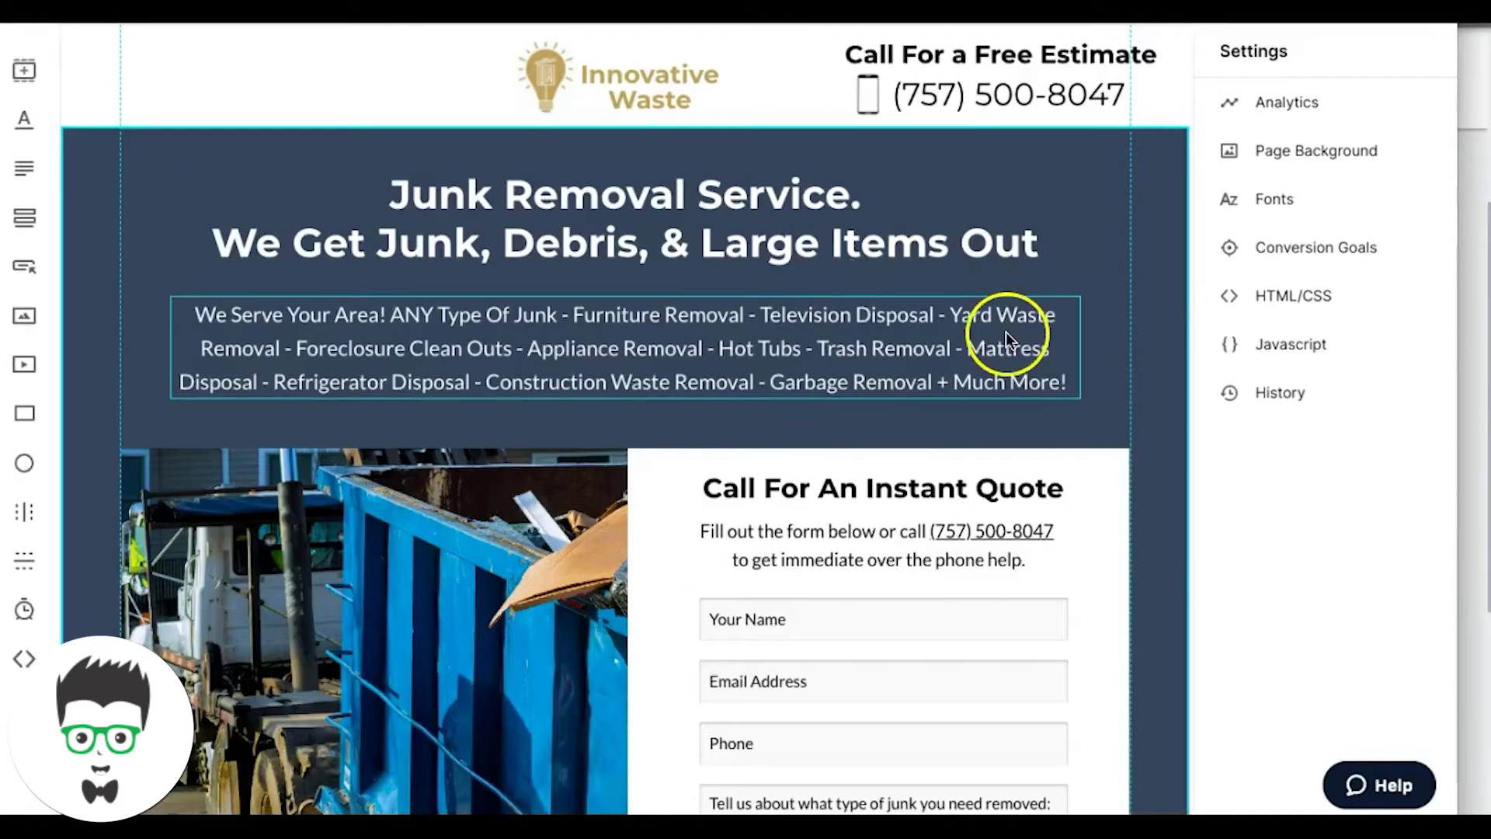
- Switch to the landing page editor, inspect the head code in the junk removal page's HTML/CSS settings, and close them without saving
scroll(821, 376, "down", 12)
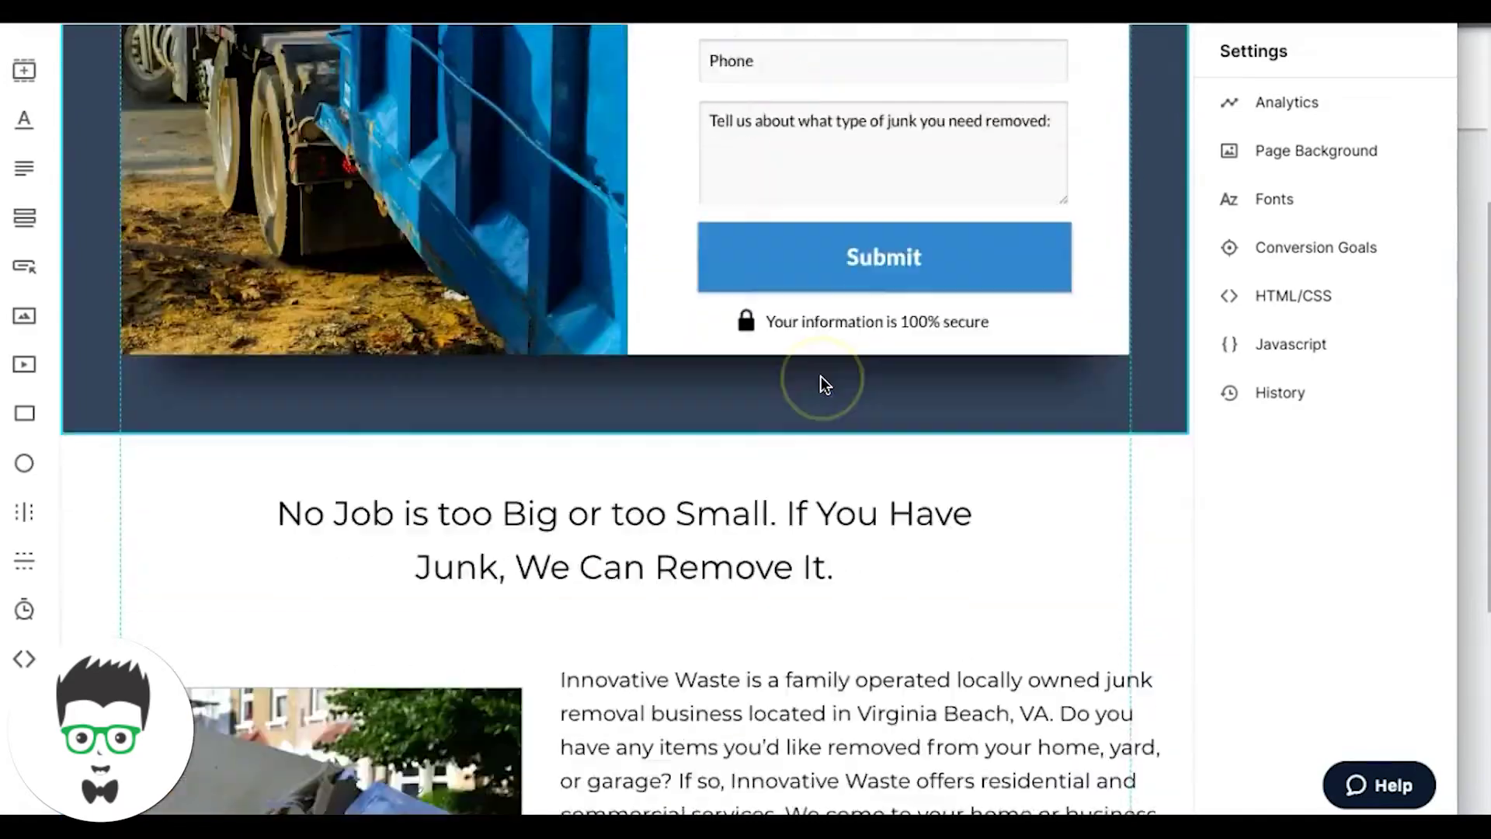
scroll(821, 376, "down", 4)
scroll(821, 376, "up", 20)
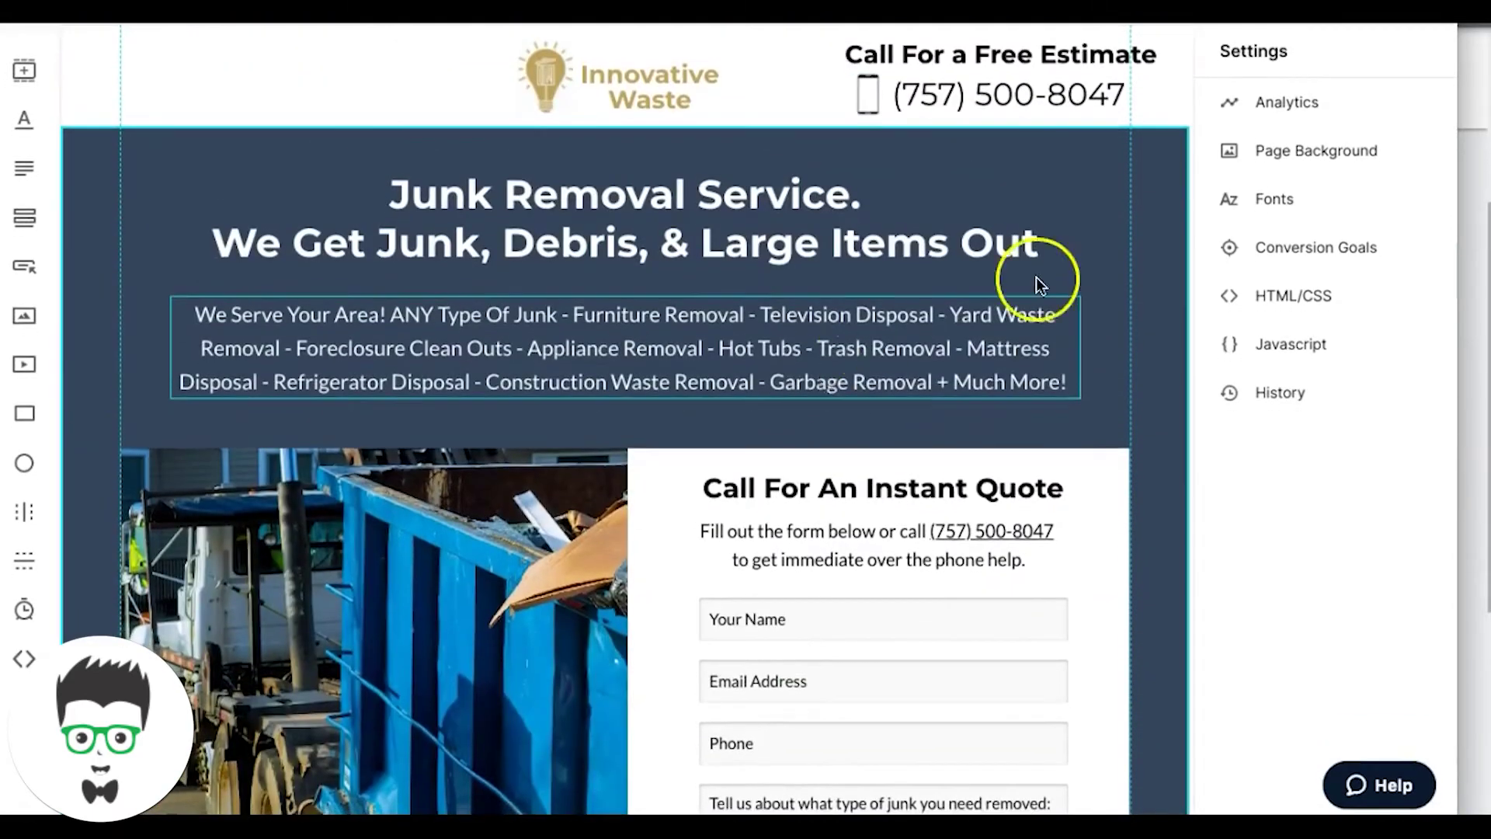
left_click(1287, 305)
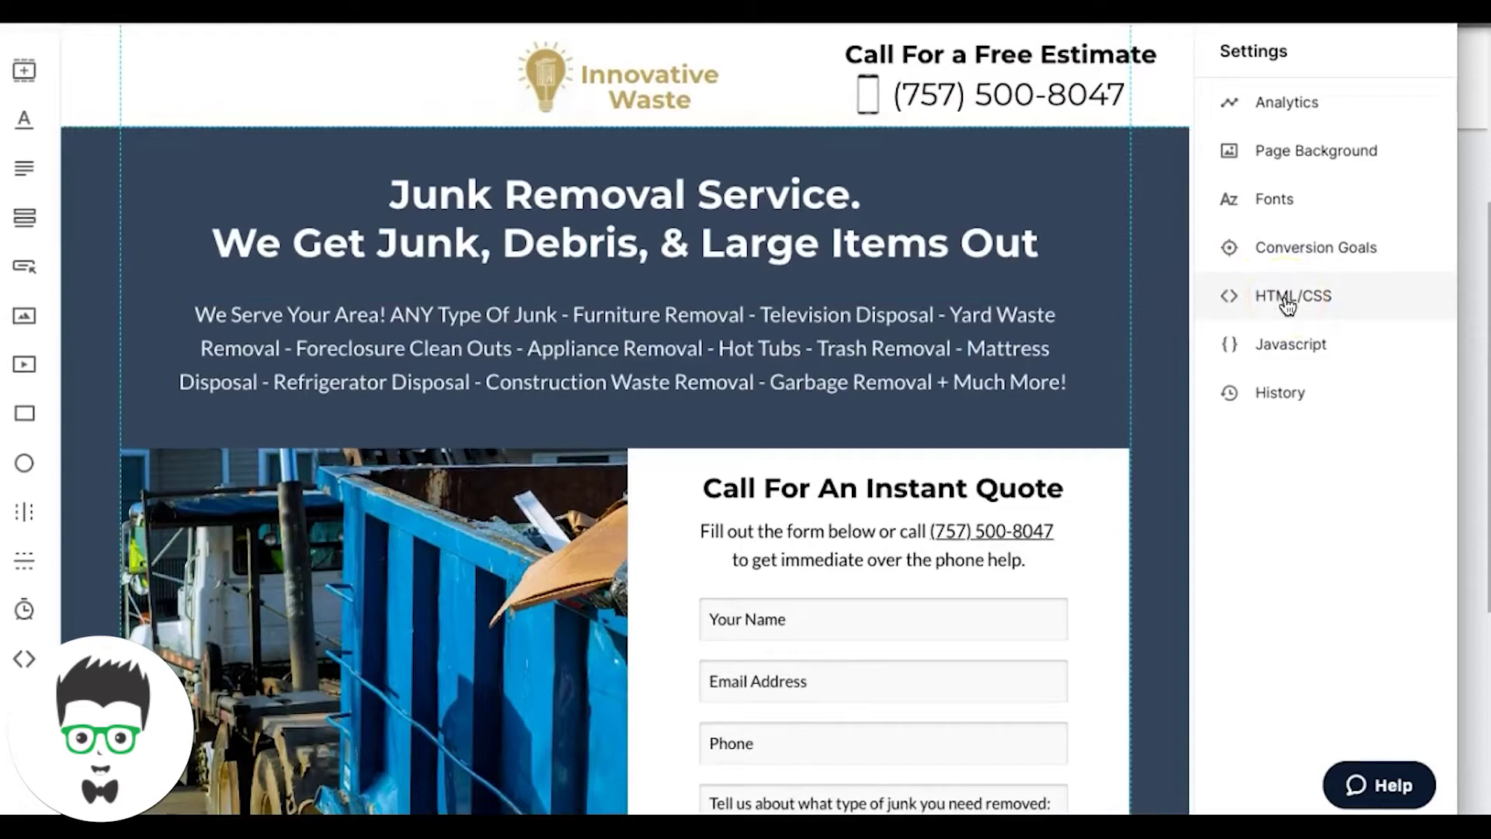
left_click(1291, 300)
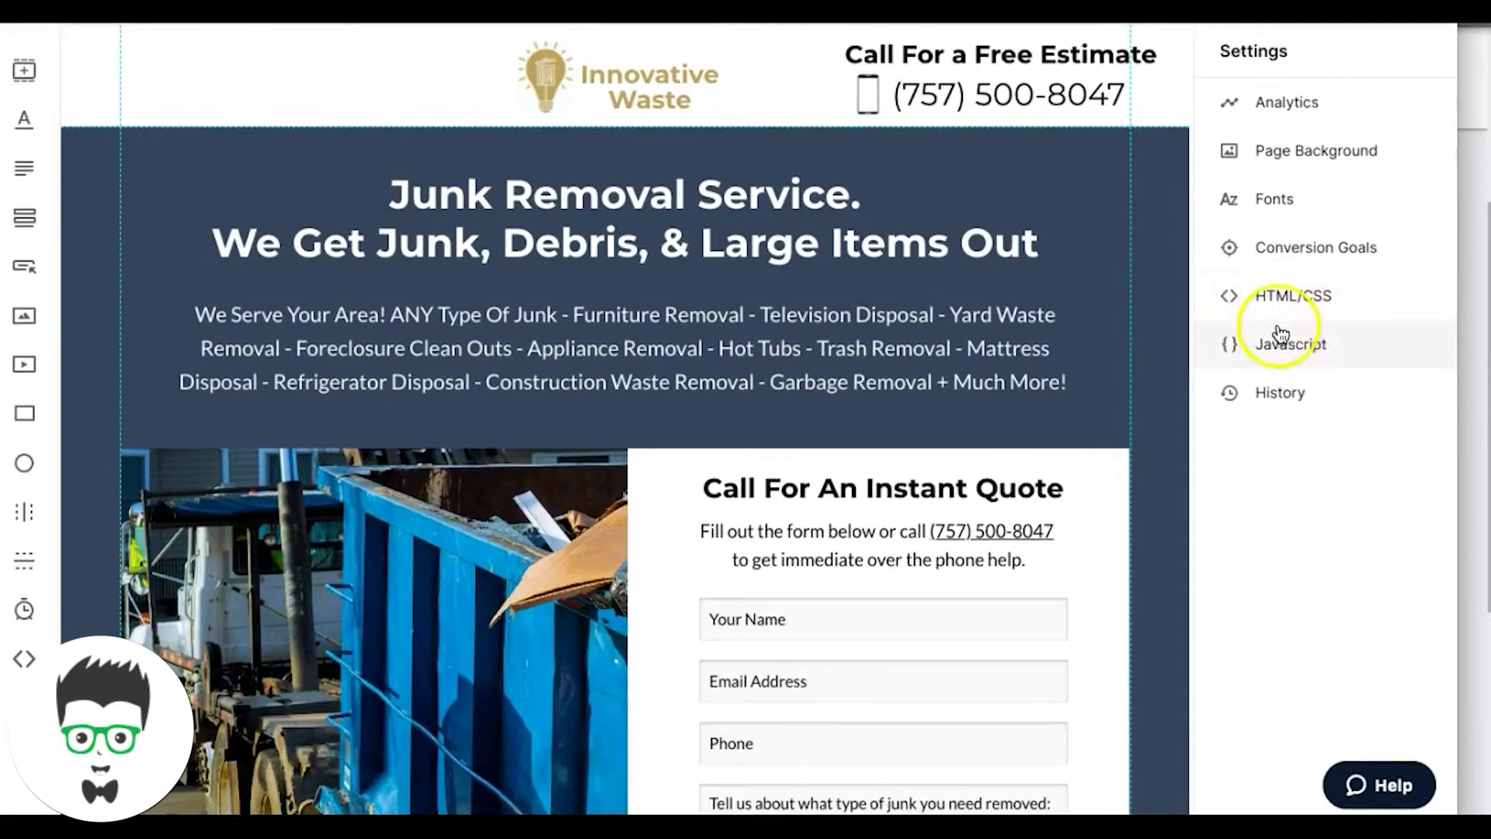
left_click(1280, 307)
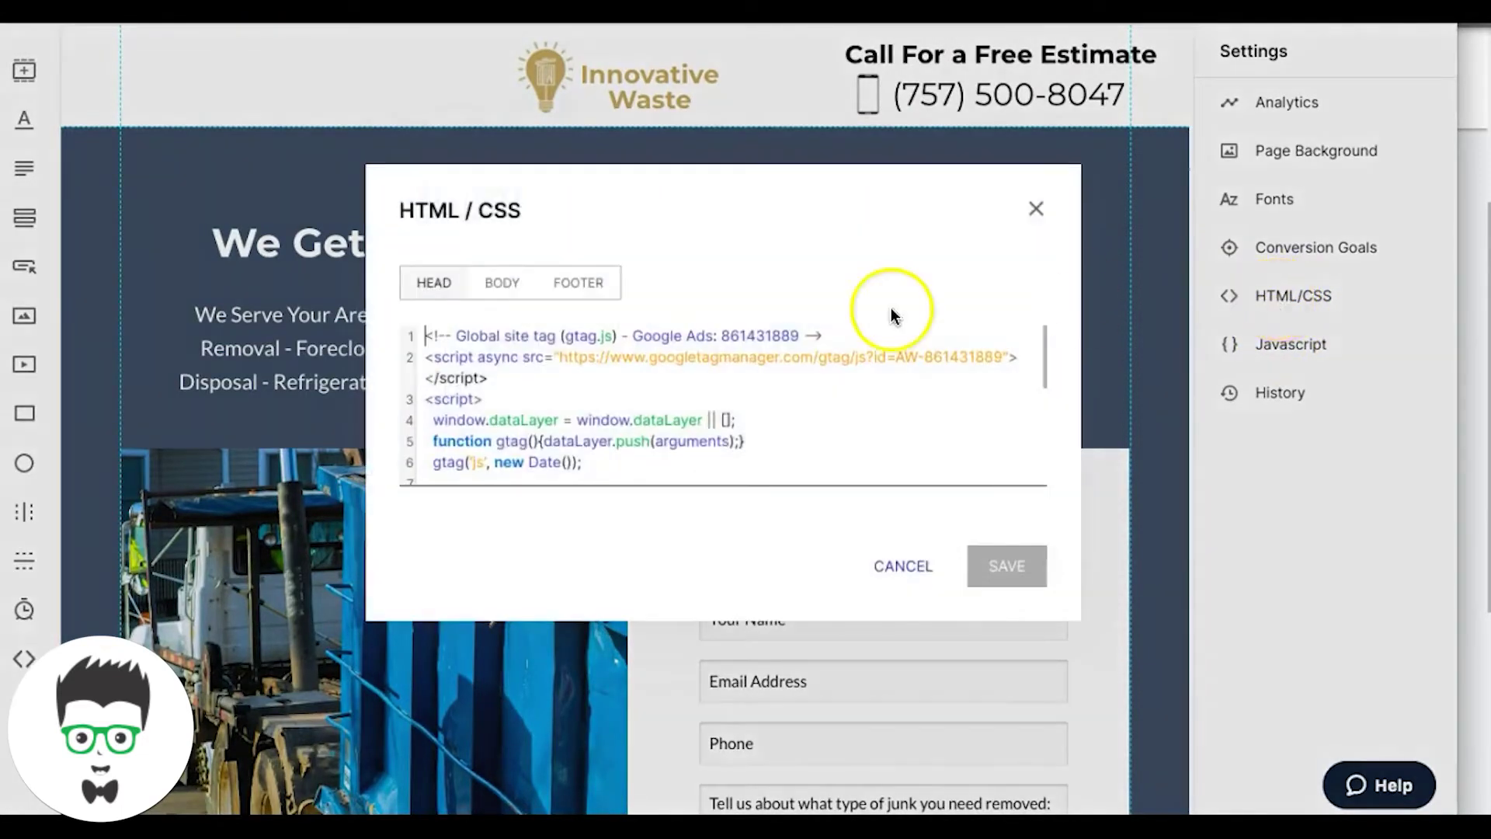
scroll(546, 364, "down", 1)
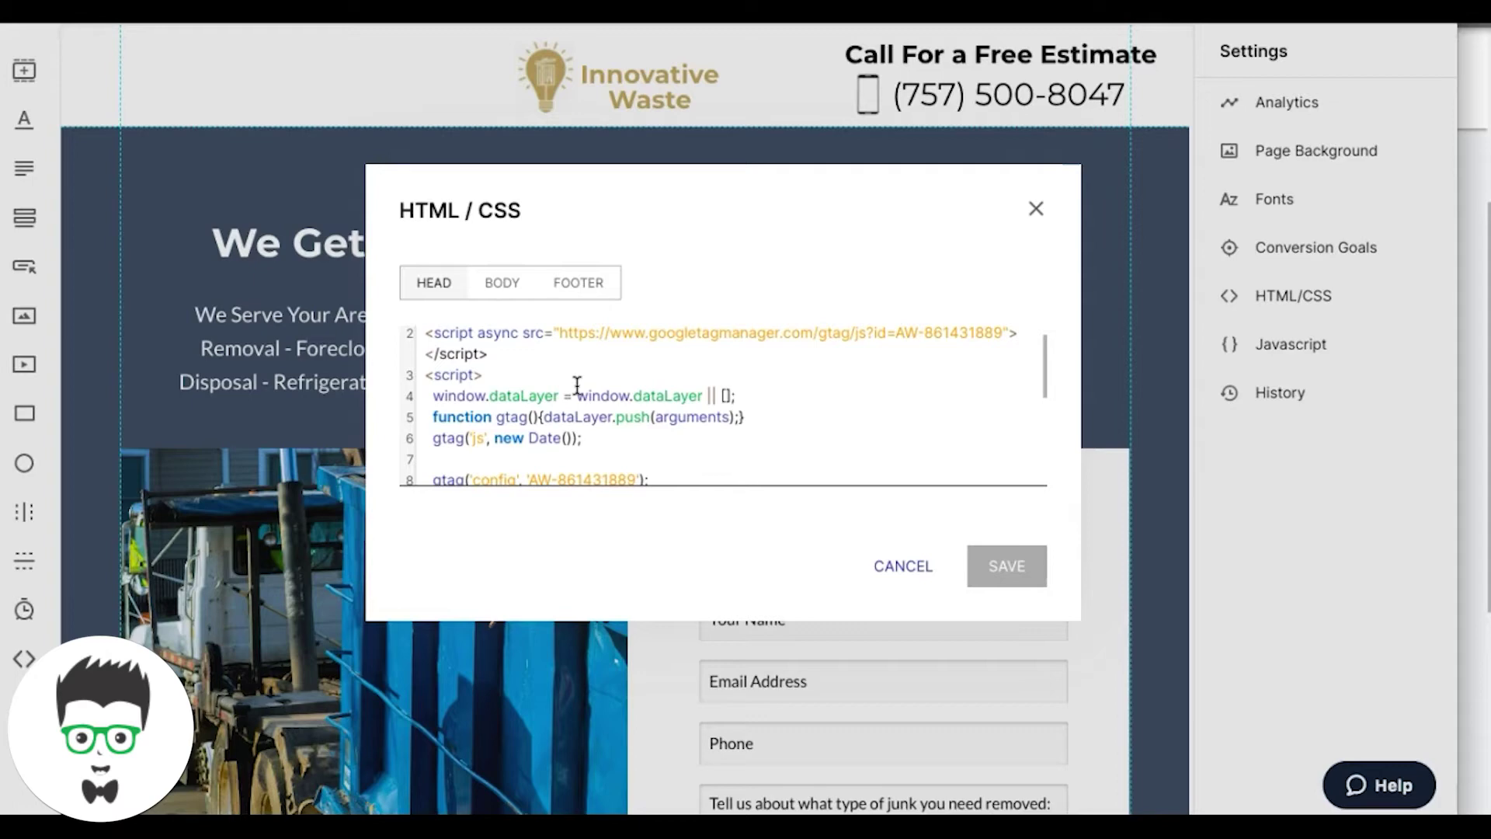
left_click(905, 566)
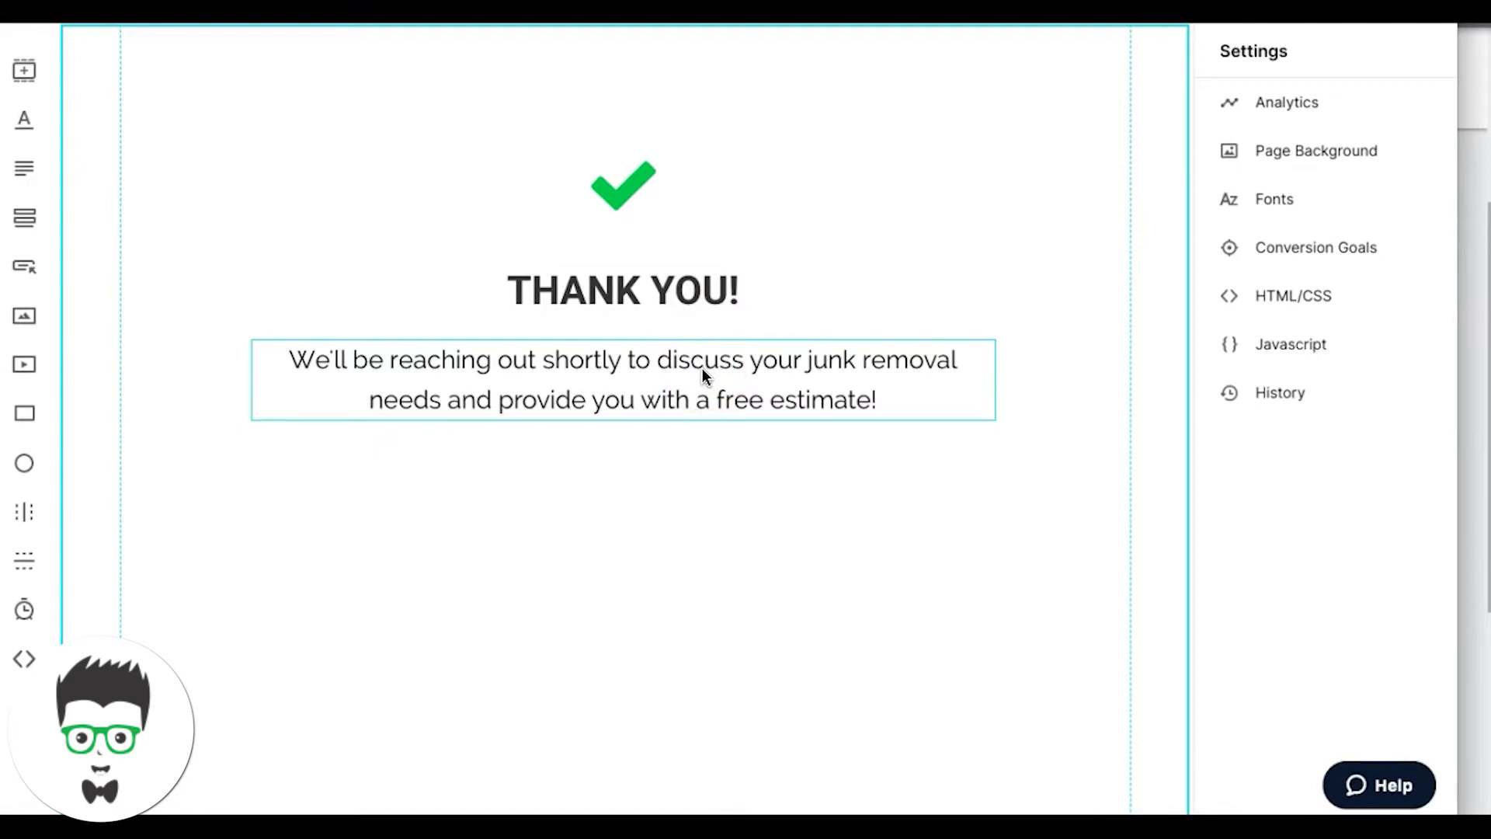
- Open the thank-you page's HTML/CSS code, and return to the Google Ads tag setup to view the event snippet for page loads
left_click(1289, 310)
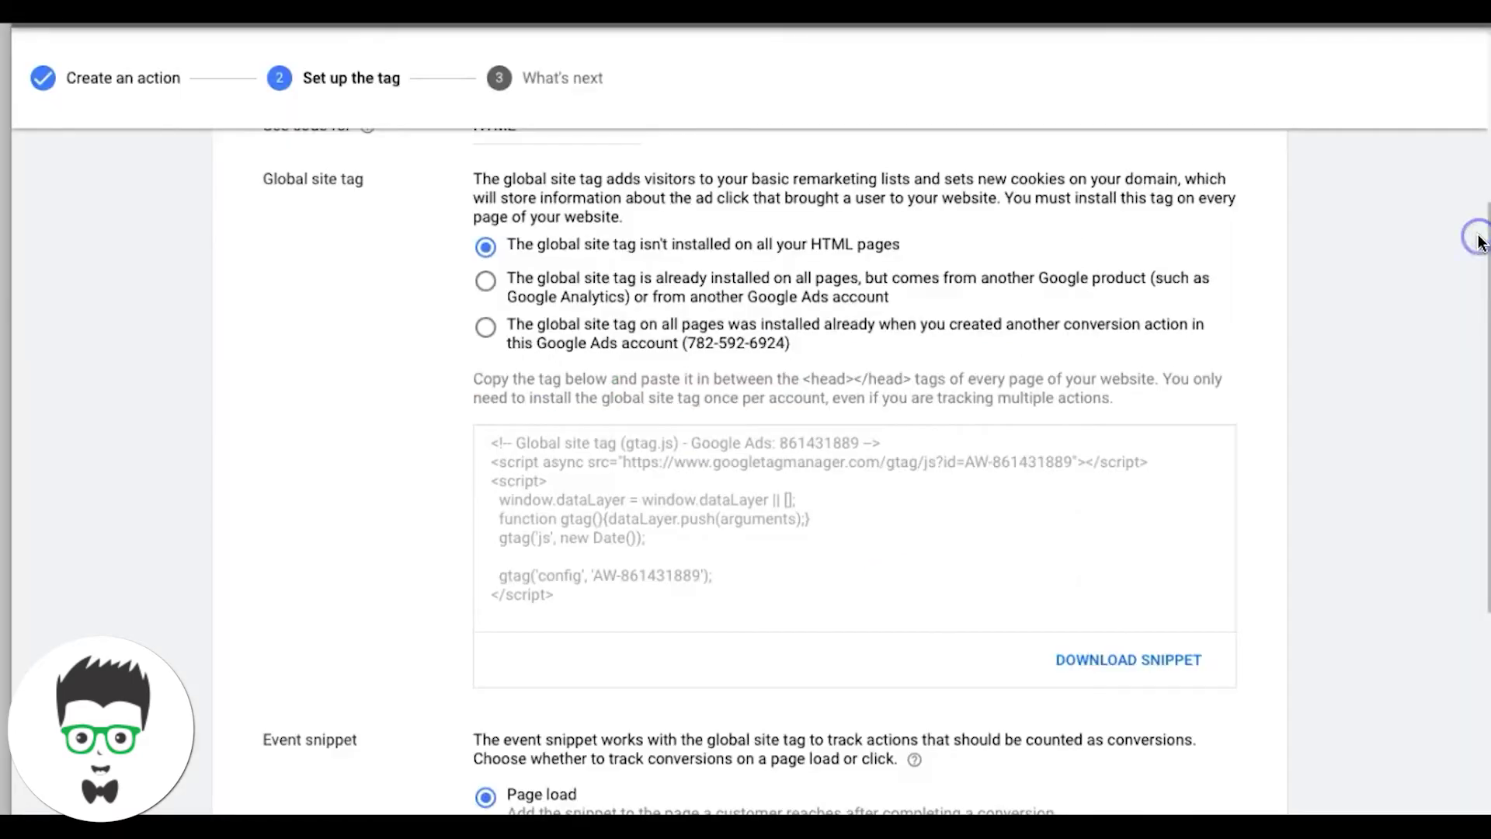
left_click(365, 465)
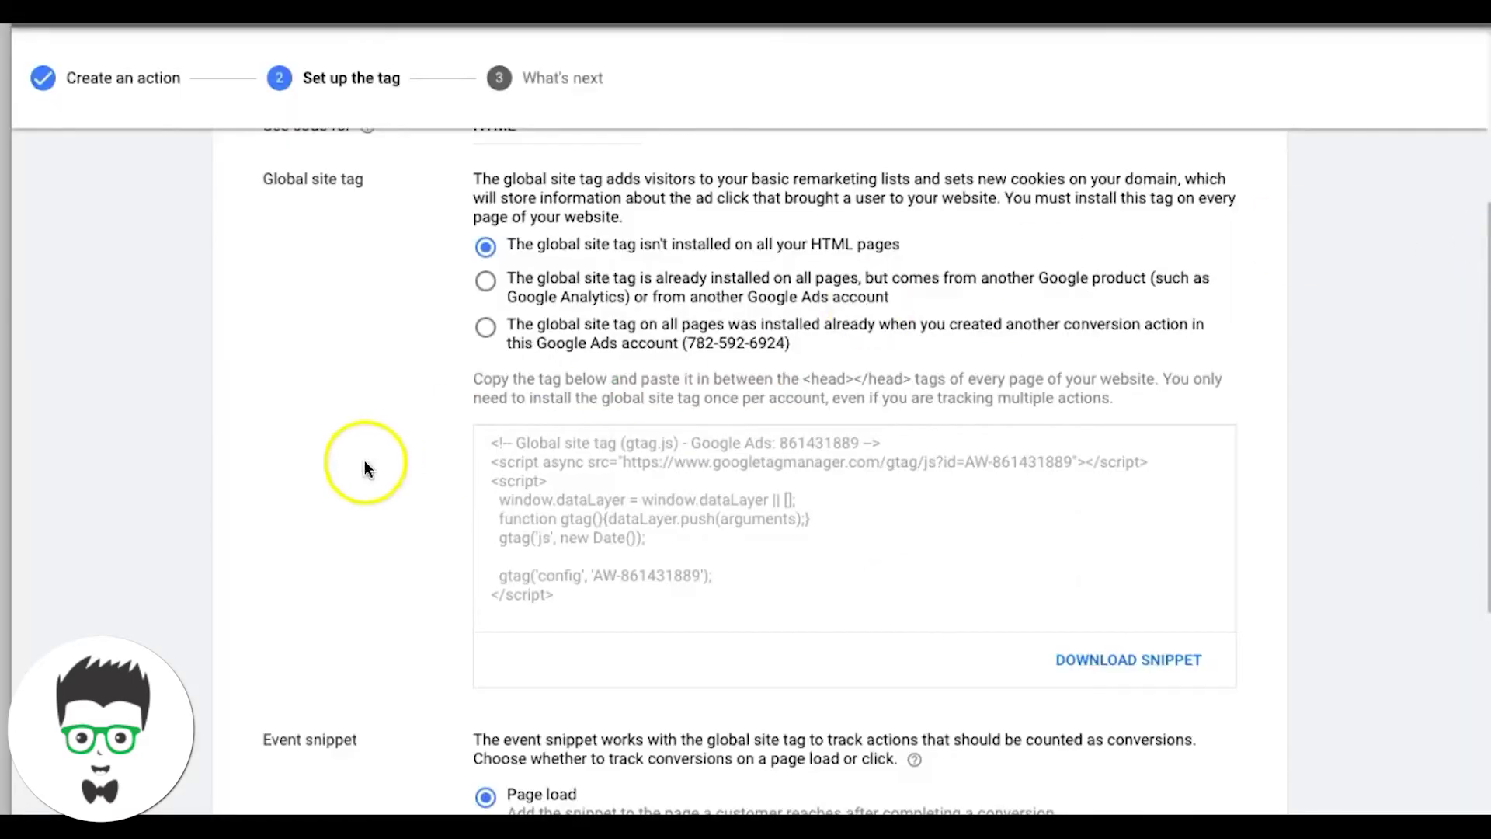
scroll(365, 464, "down", 5)
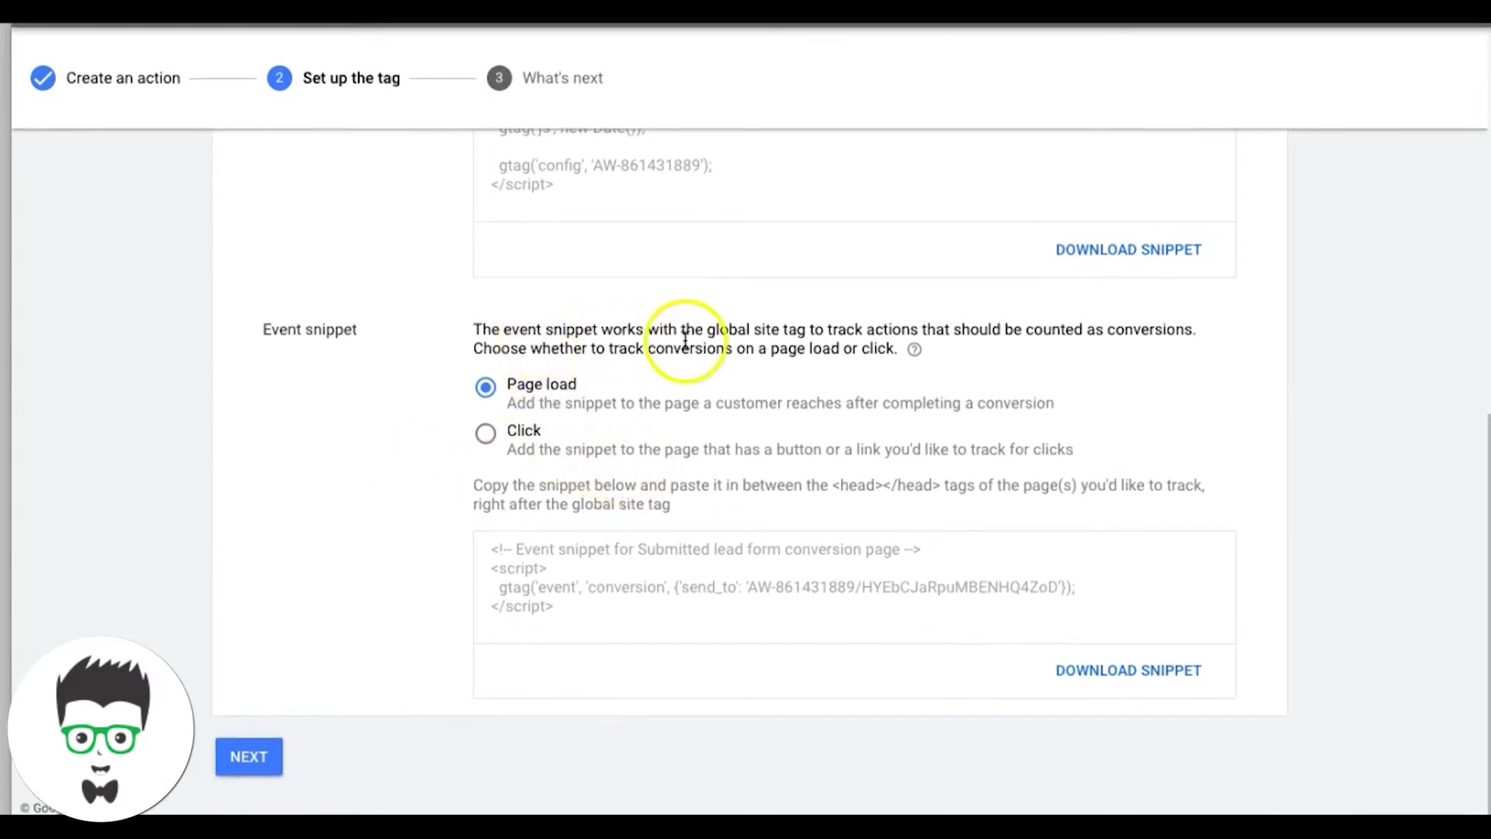
- Select the page-load event snippet, inspect the snippet below the global site tag in the thank-you page's head code, and close it without saving
left_click(644, 582)
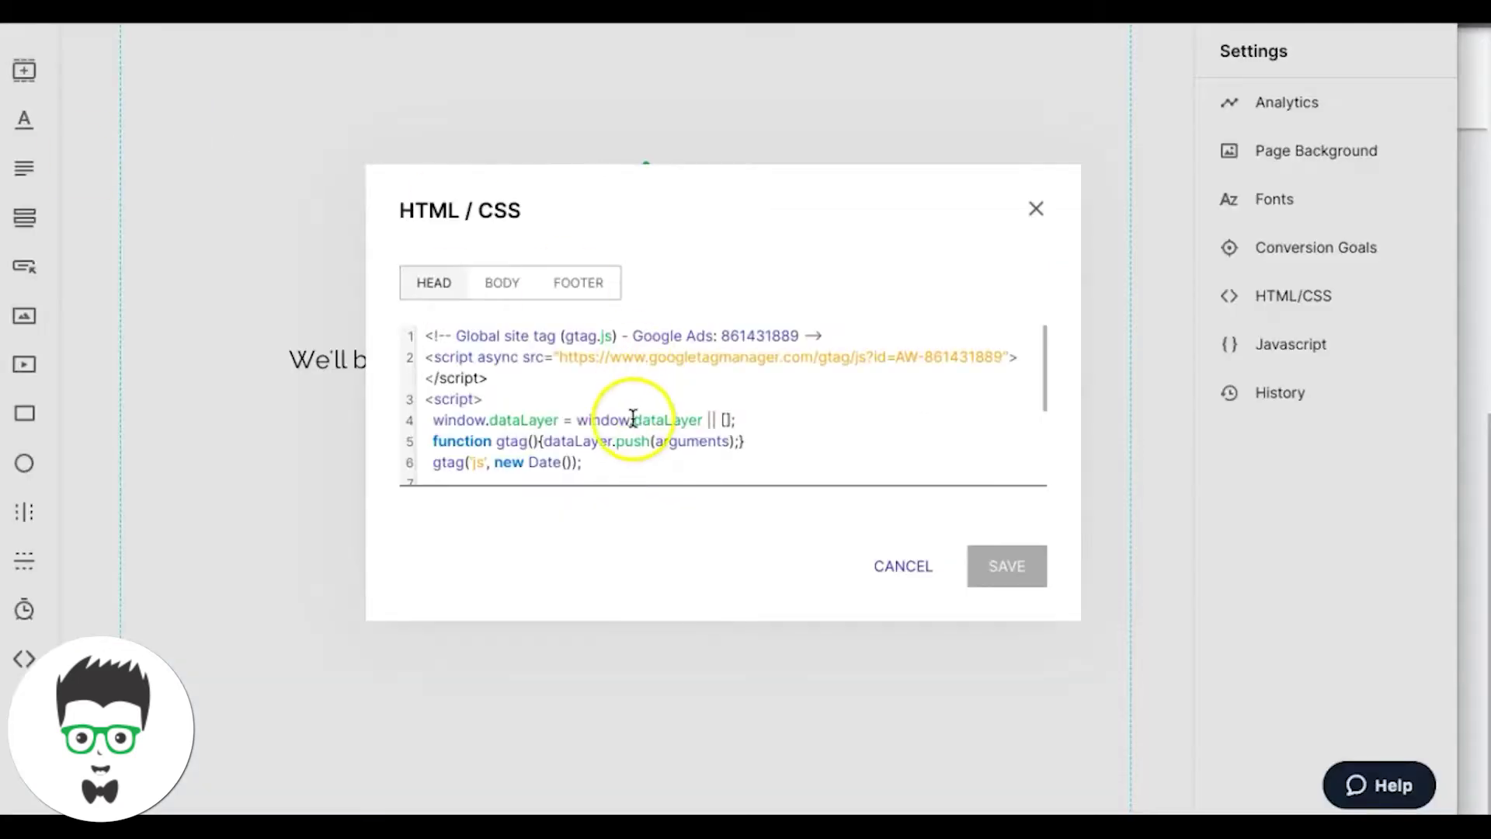
type("<!-- Event snippet for contact form LEAD conversion page --> <script>   gtag('event', 'conversion', {'send_to': 'AW-861431889/QI0zCJSp690BENHQ4ZoD'}); </script>")
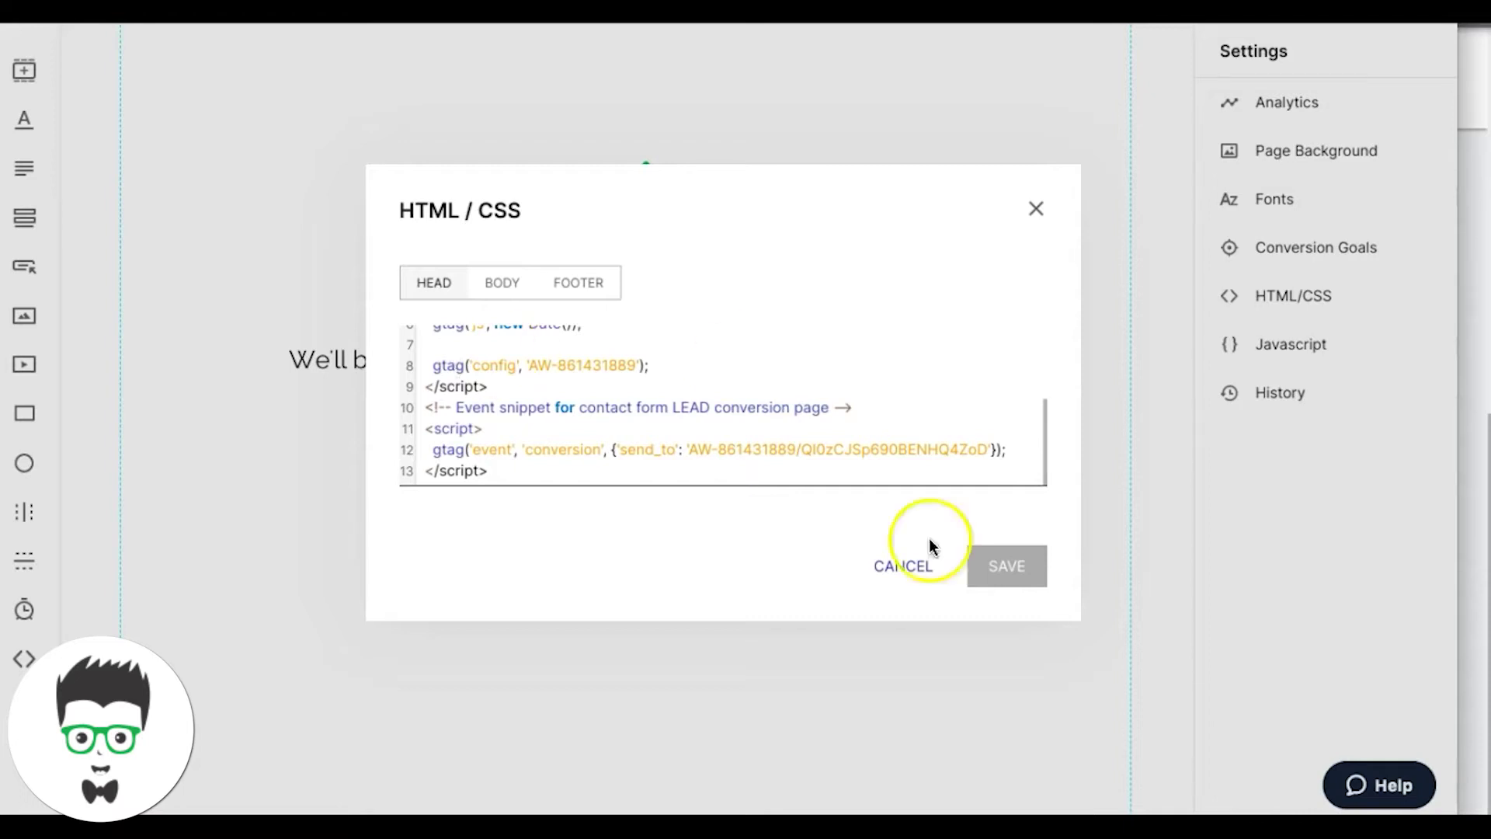
left_click(930, 567)
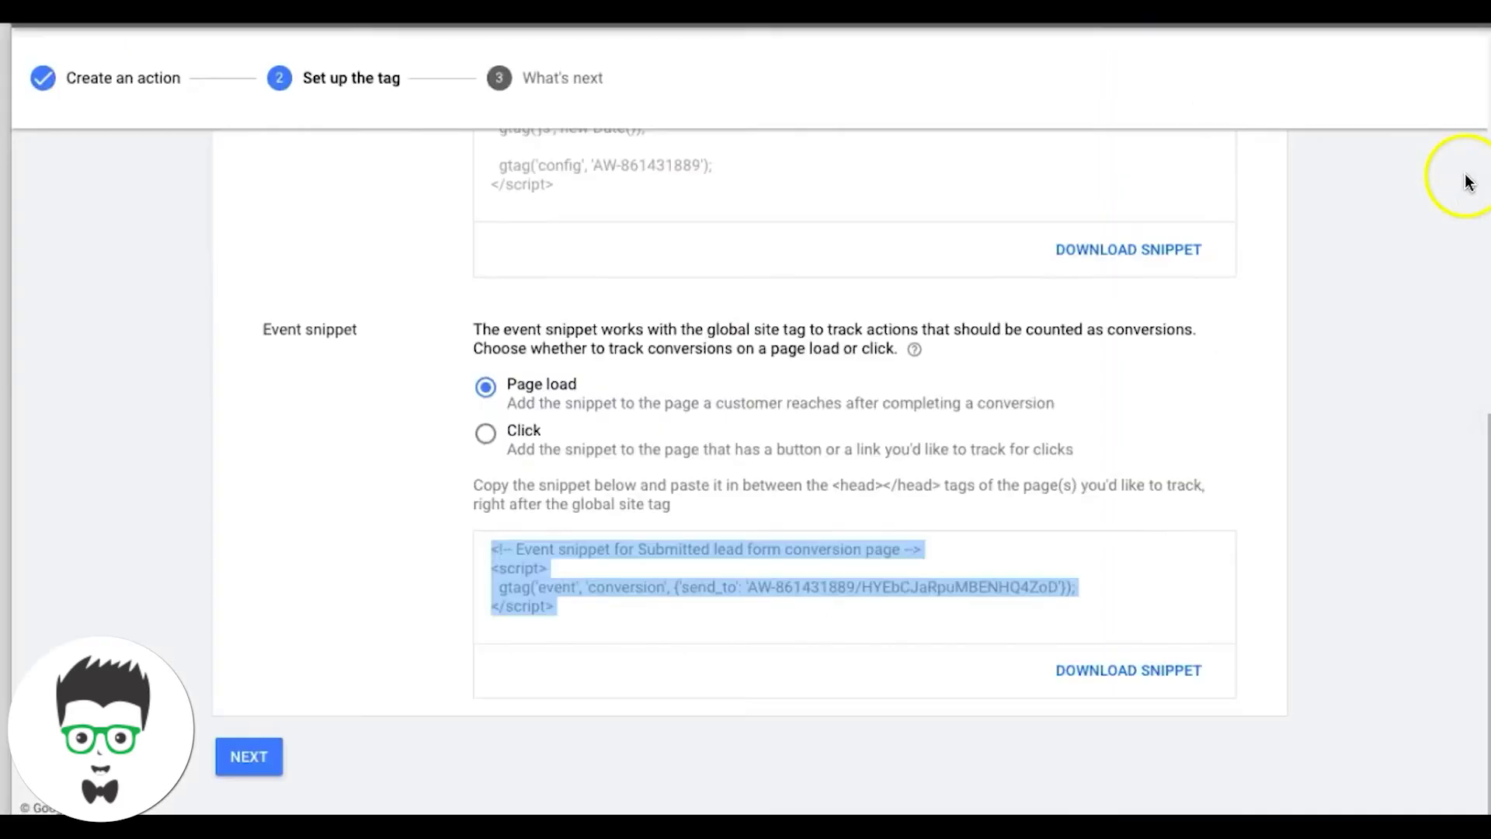
- Finish the tag setup and remove the "Submitted lead form" conversion action, leaving no conversion actions selected
left_click(241, 753)
left_click(256, 469)
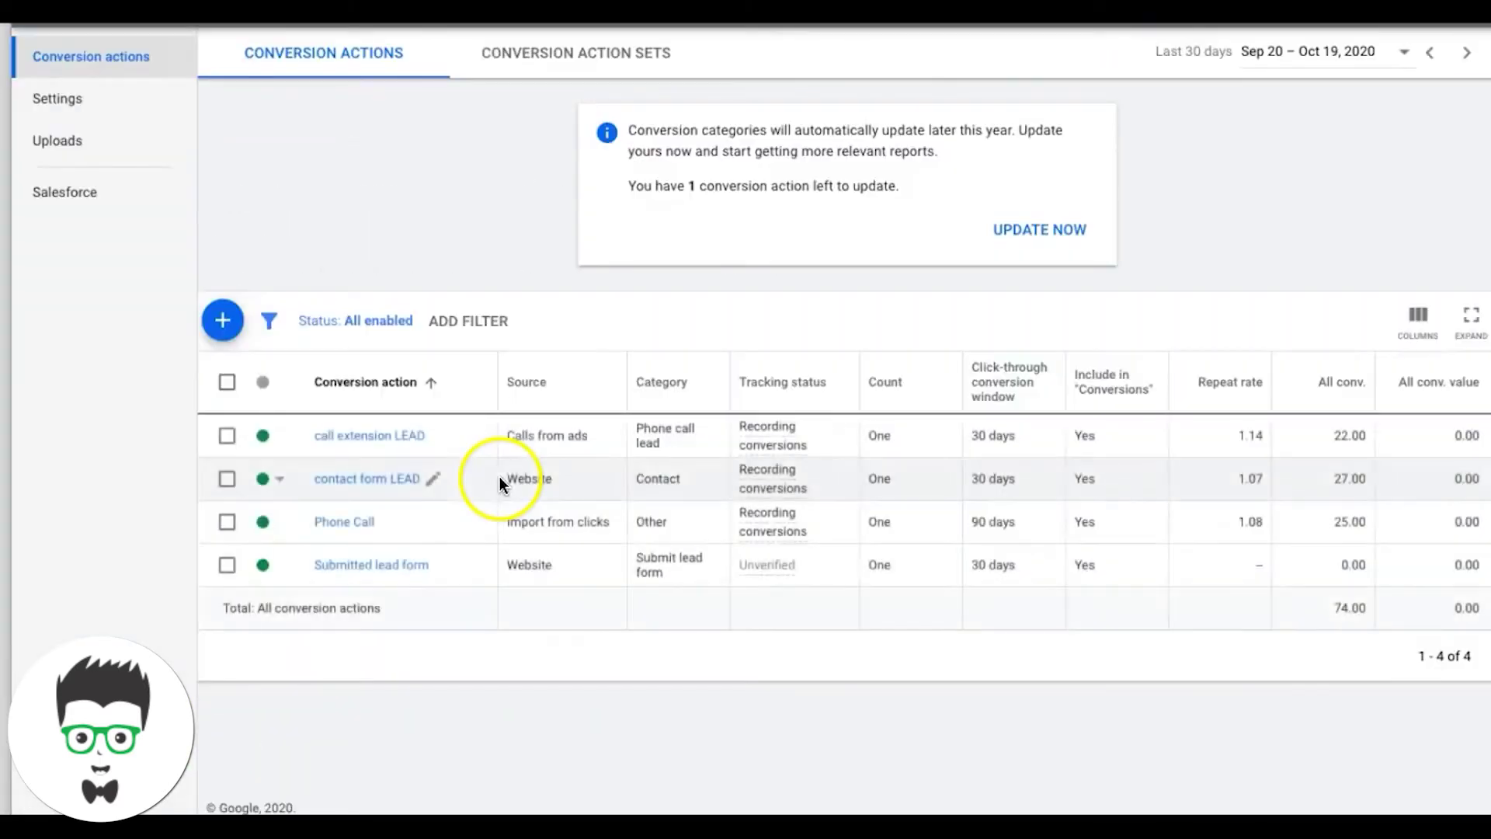
left_click(227, 565)
left_click(357, 324)
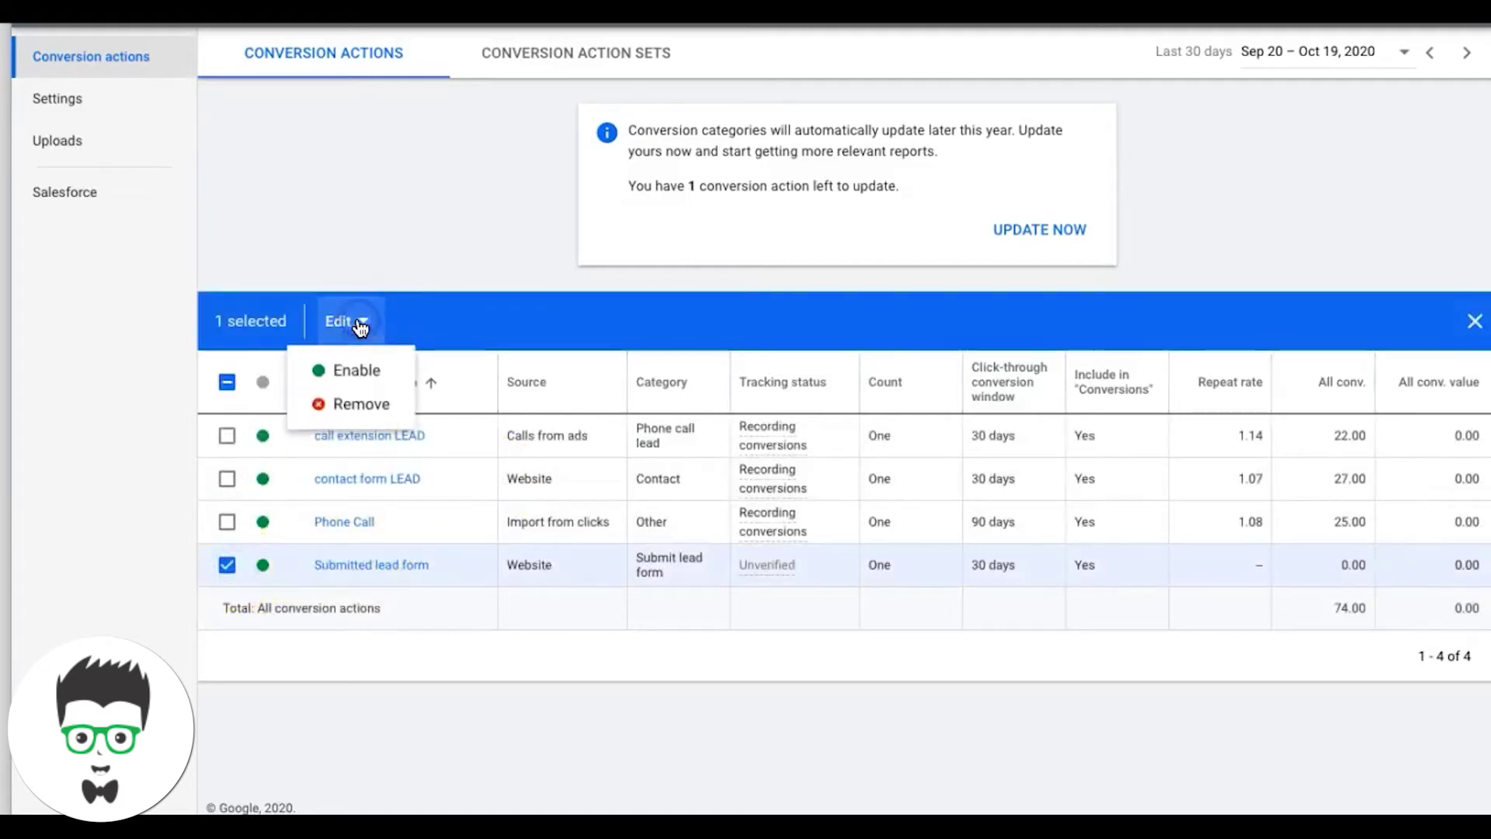
left_click(357, 403)
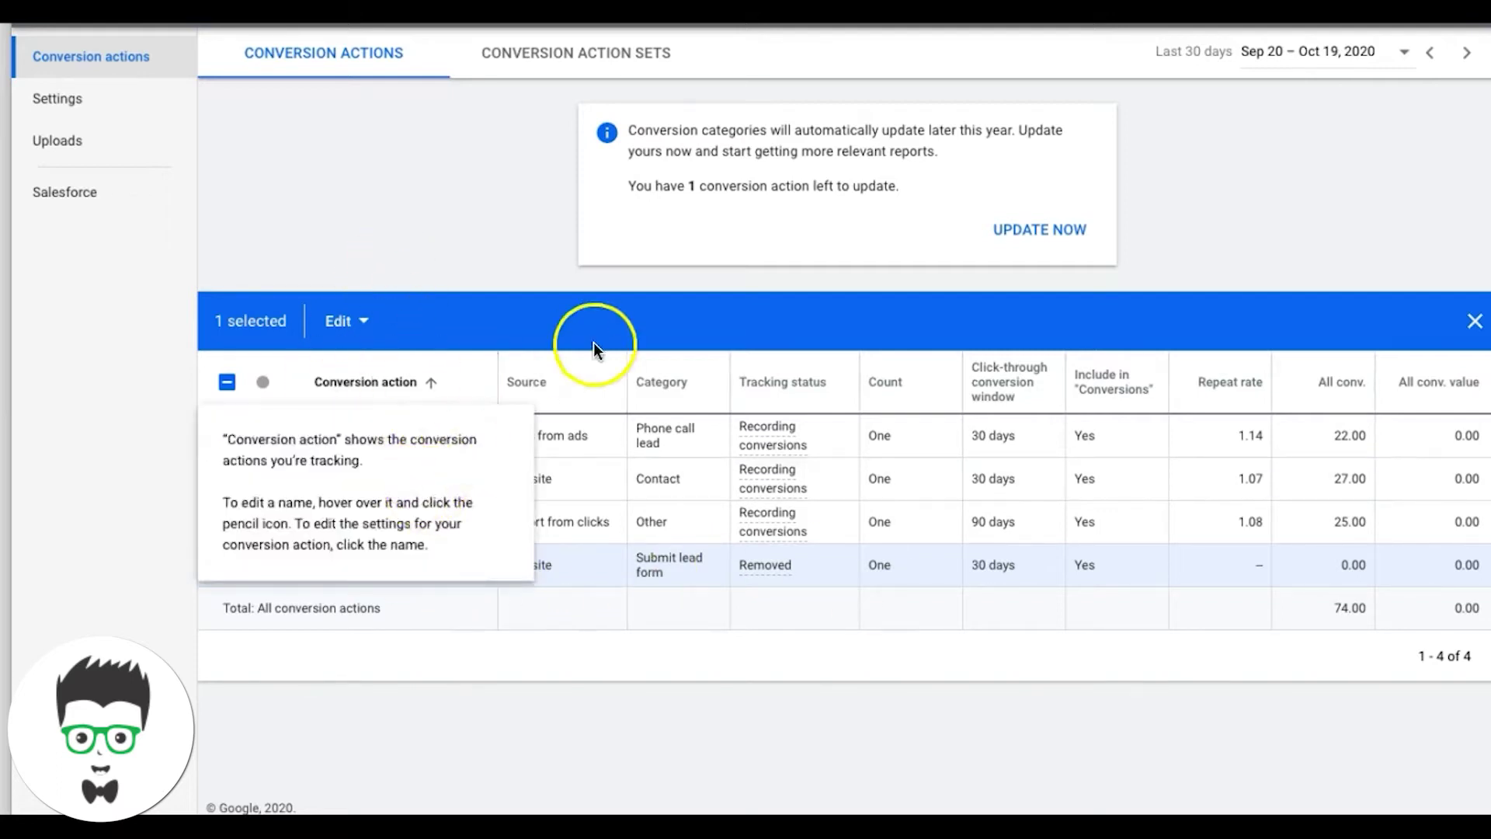
left_click(227, 382)
left_click(227, 381)
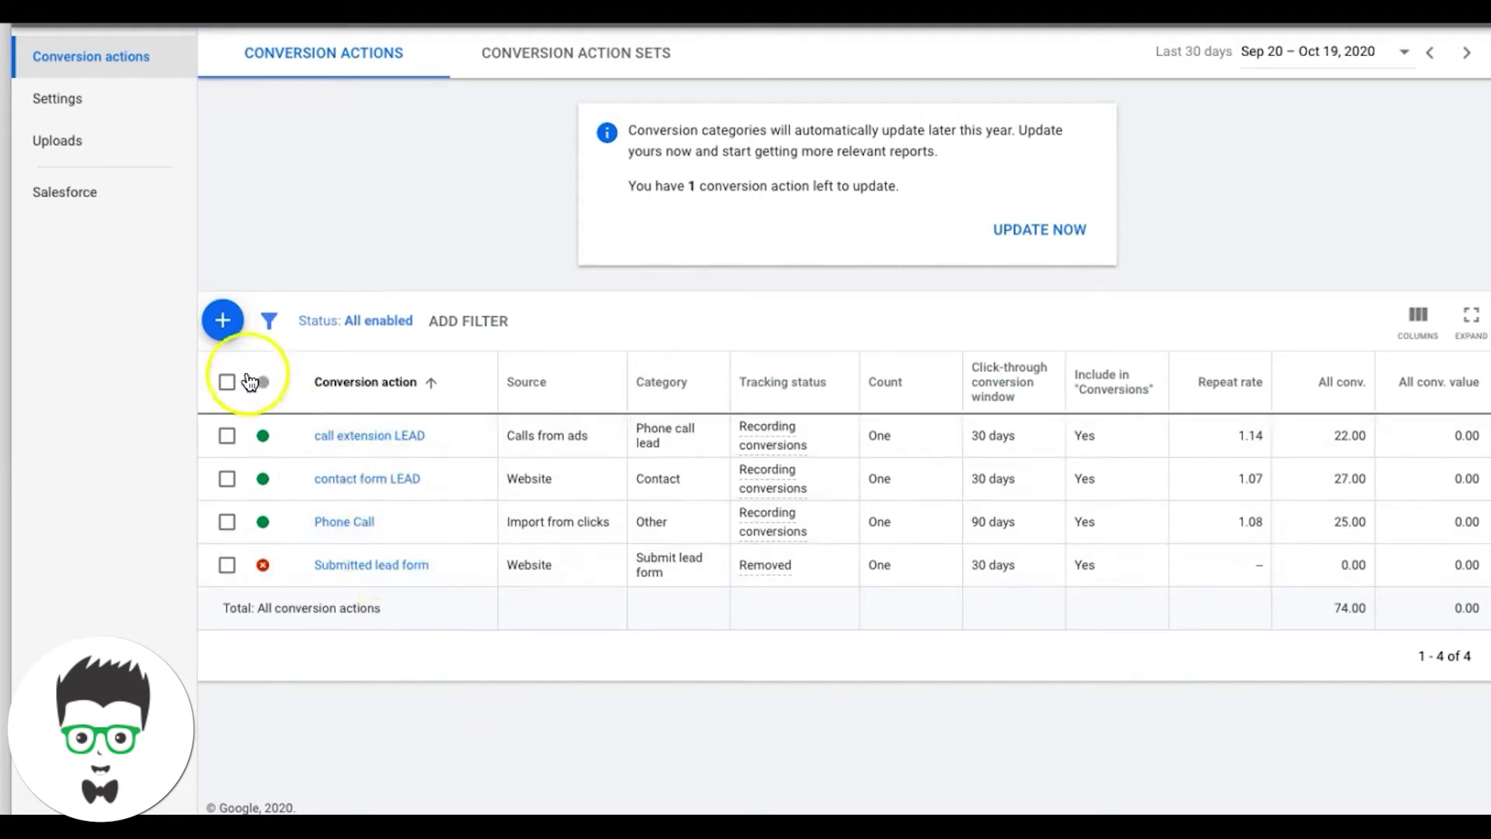
- Start a new website conversion action in the Submit lead form category
left_click(222, 322)
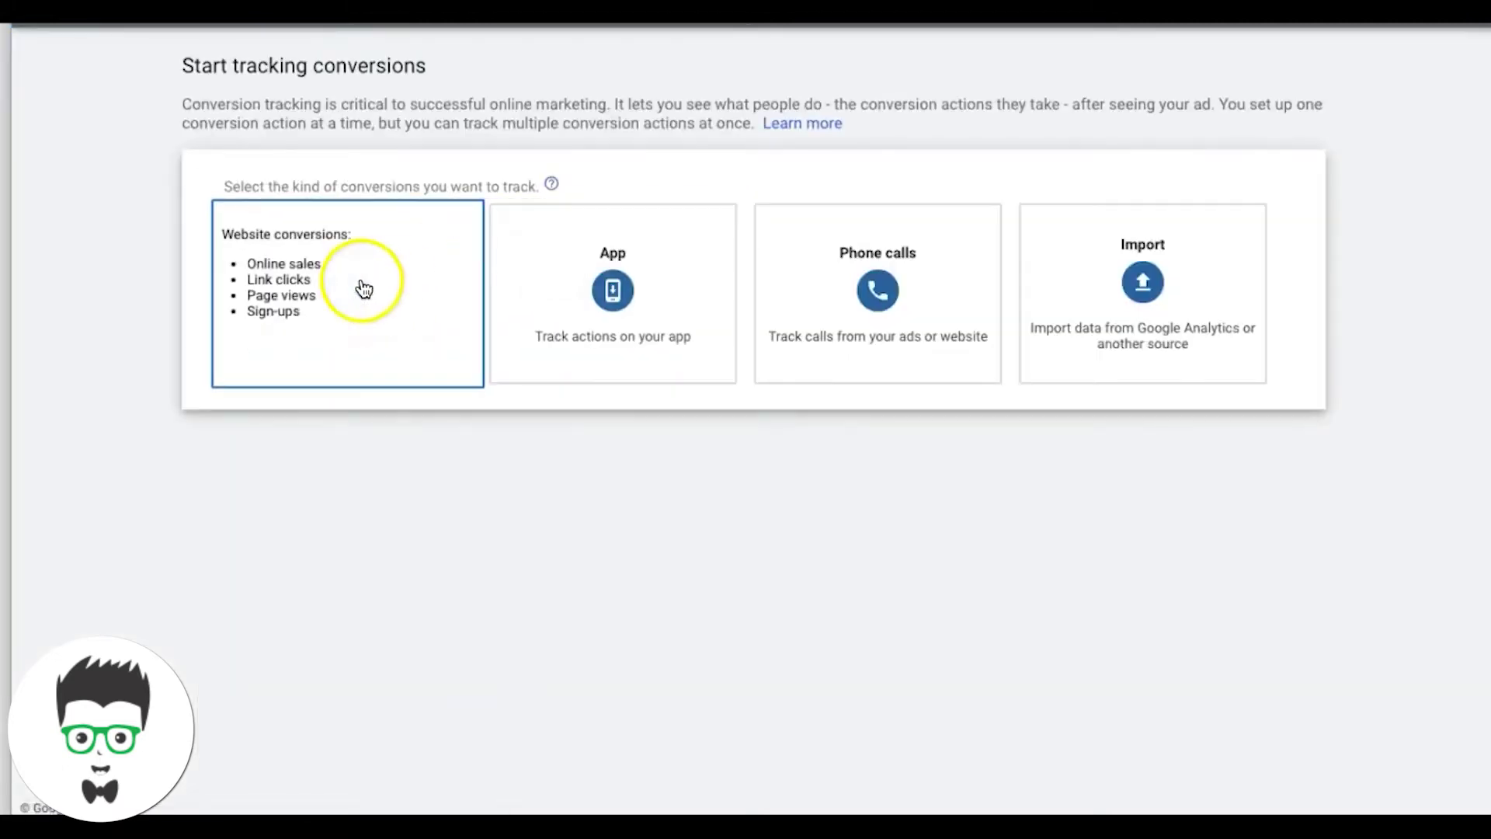
left_click(360, 286)
left_click(501, 326)
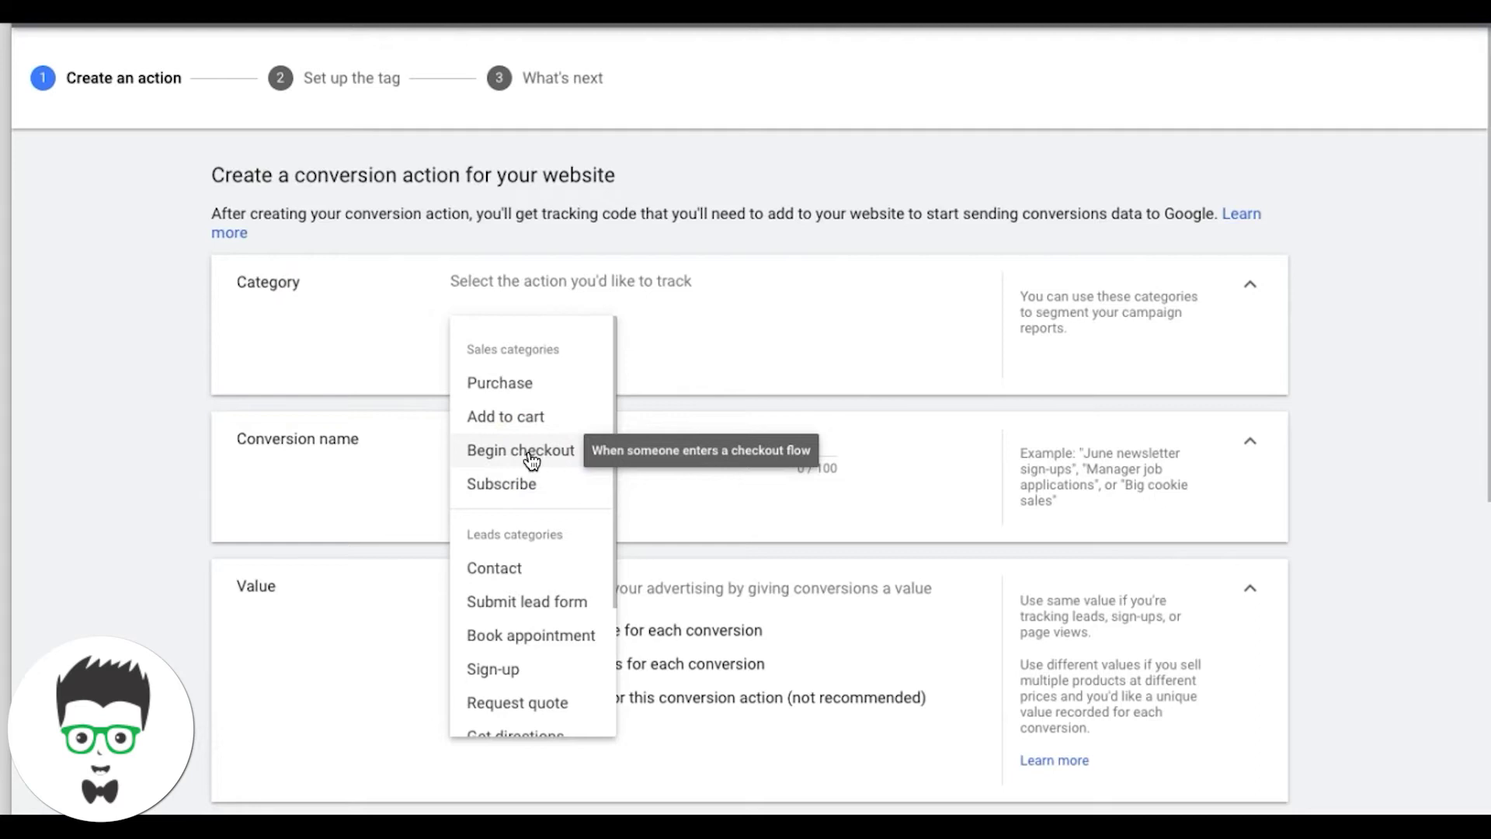
left_click(516, 603)
- Use no value for the lead form conversion, count one conversion per interaction, and create the action
scroll(376, 499, "down", 3)
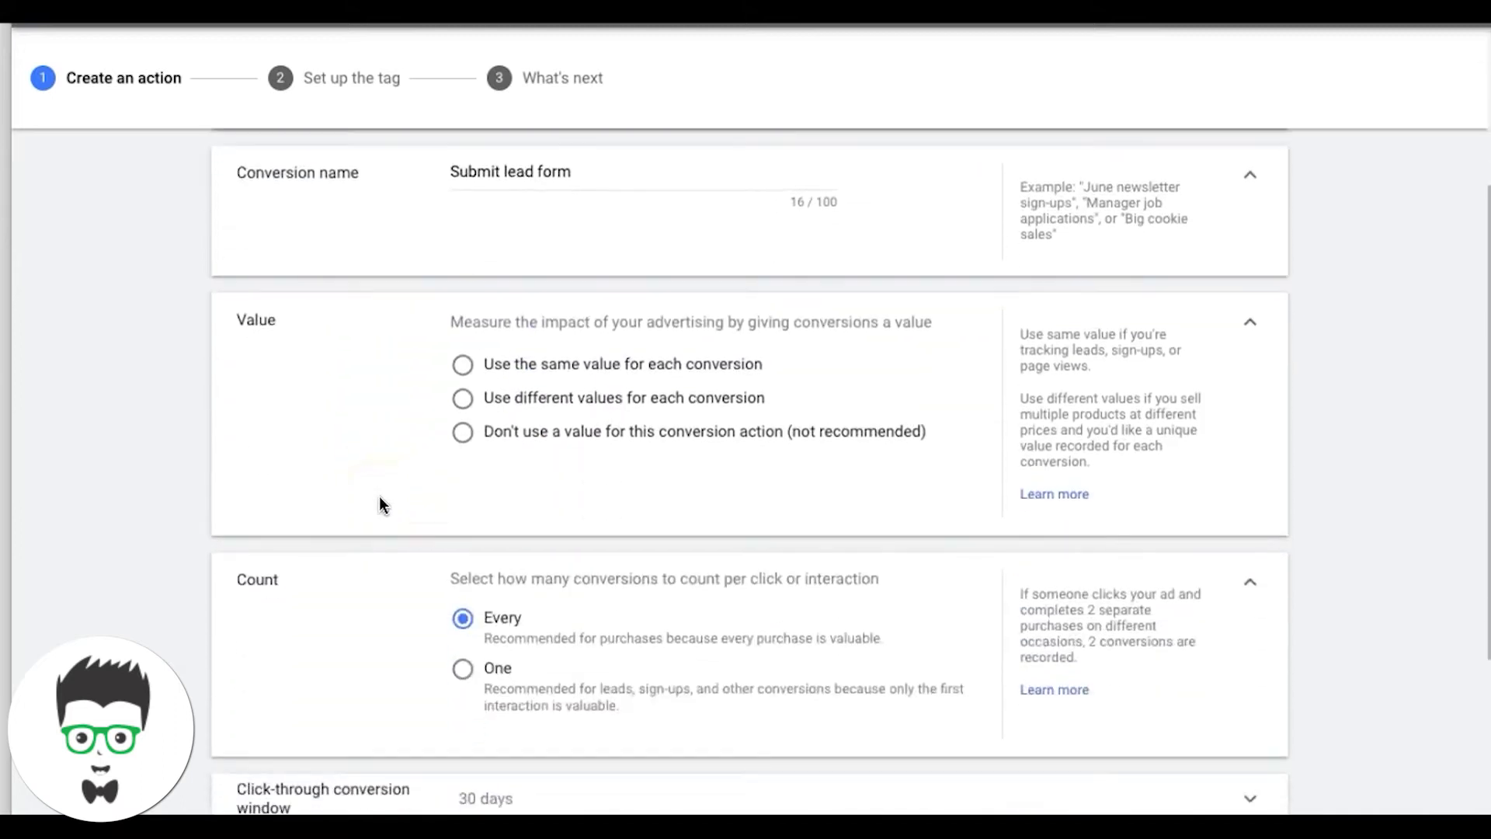
left_click(464, 432)
scroll(366, 508, "down", 3)
left_click(464, 437)
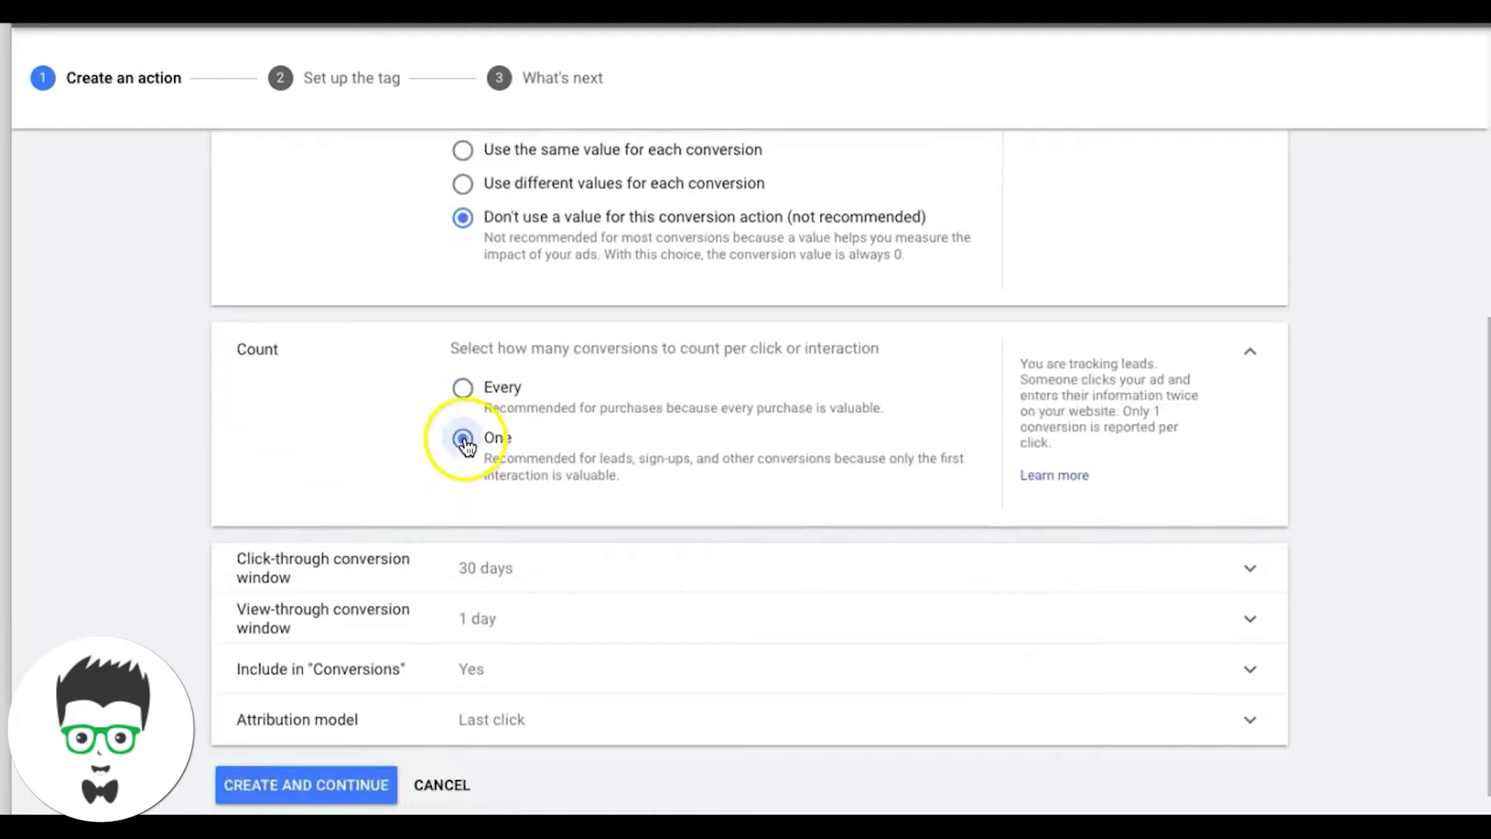
scroll(404, 450, "down", 1)
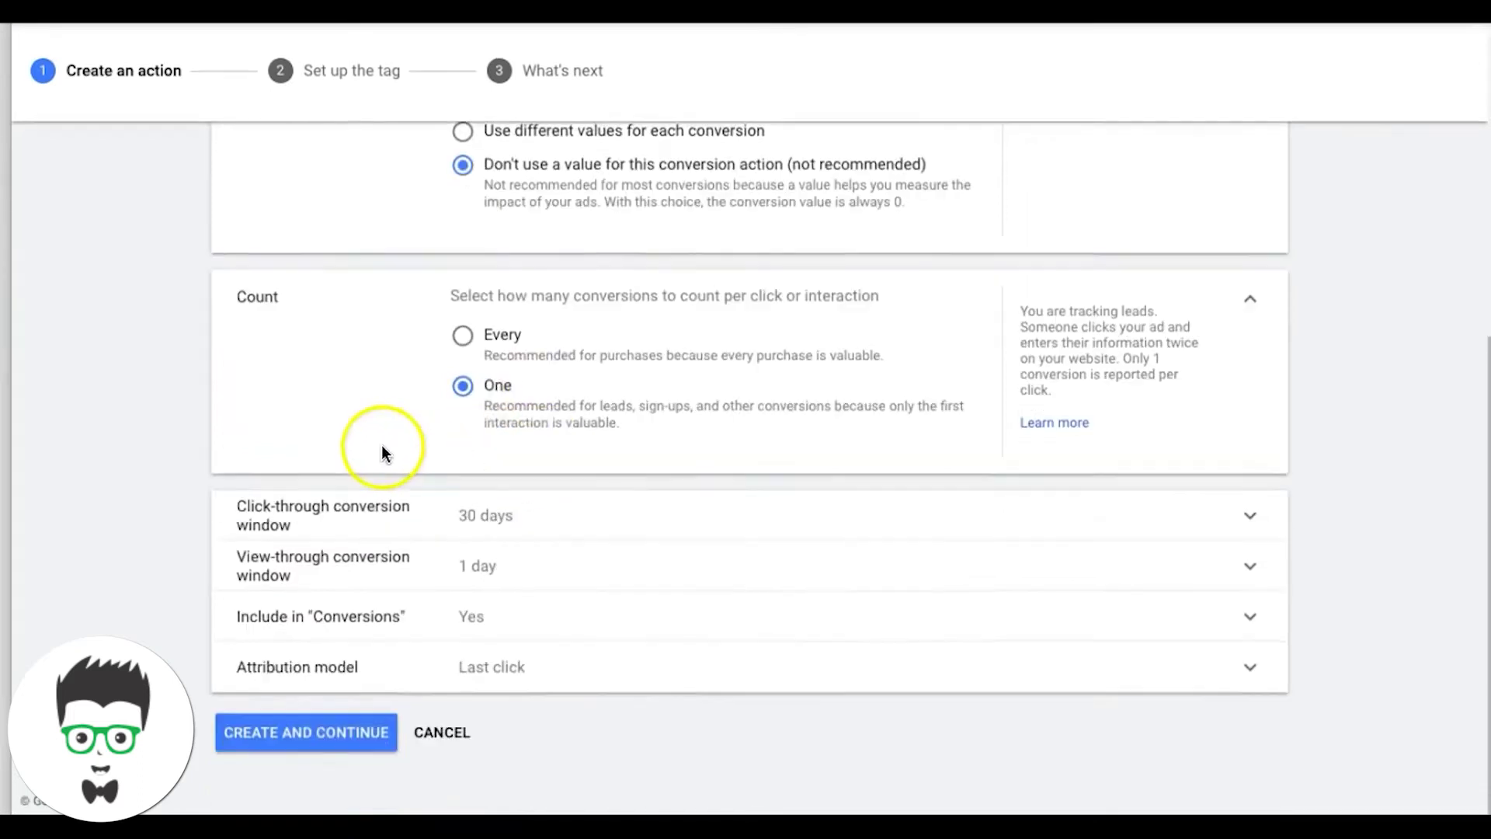
left_click(319, 741)
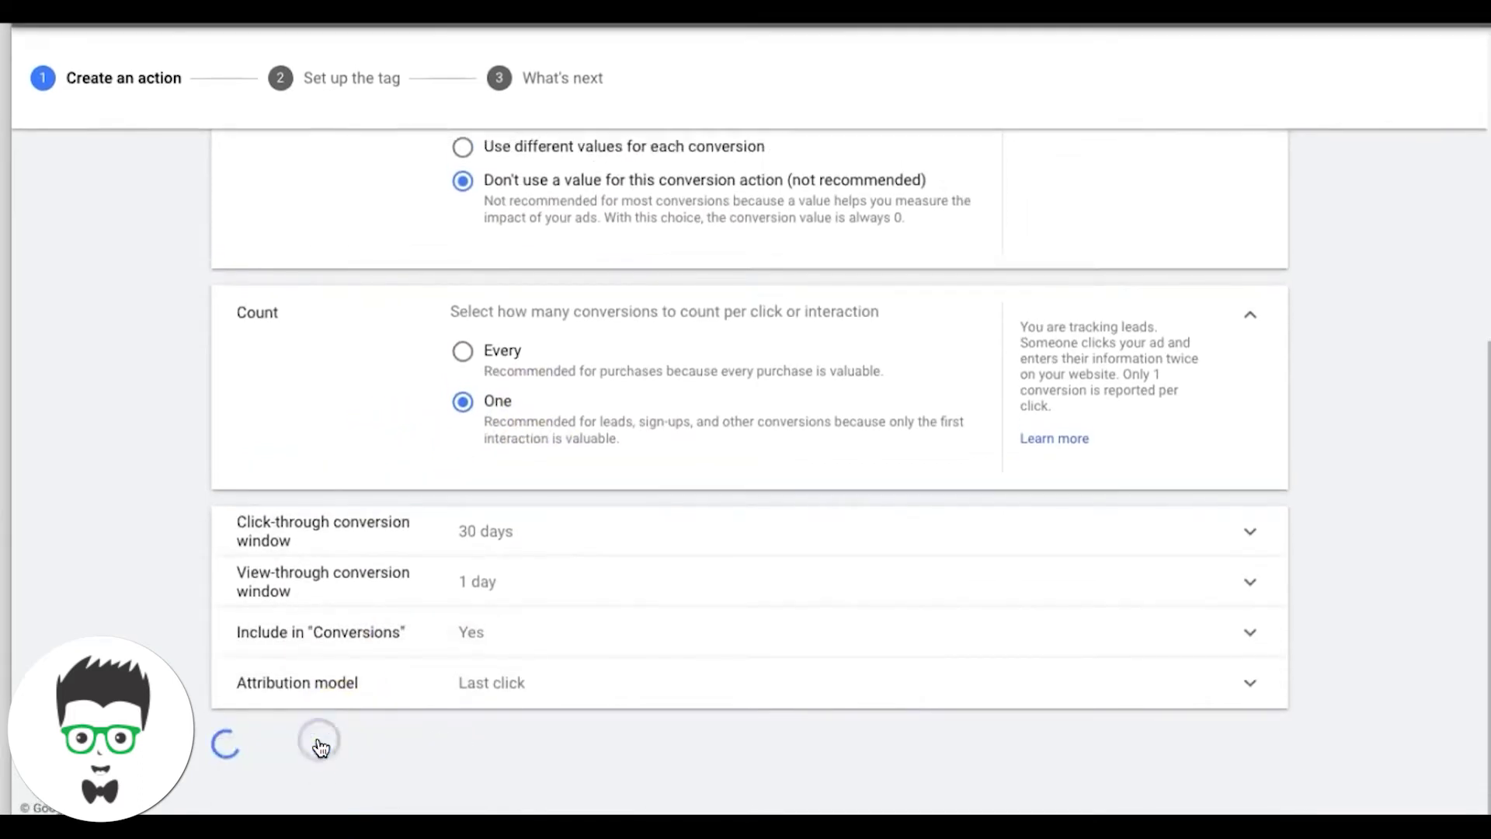
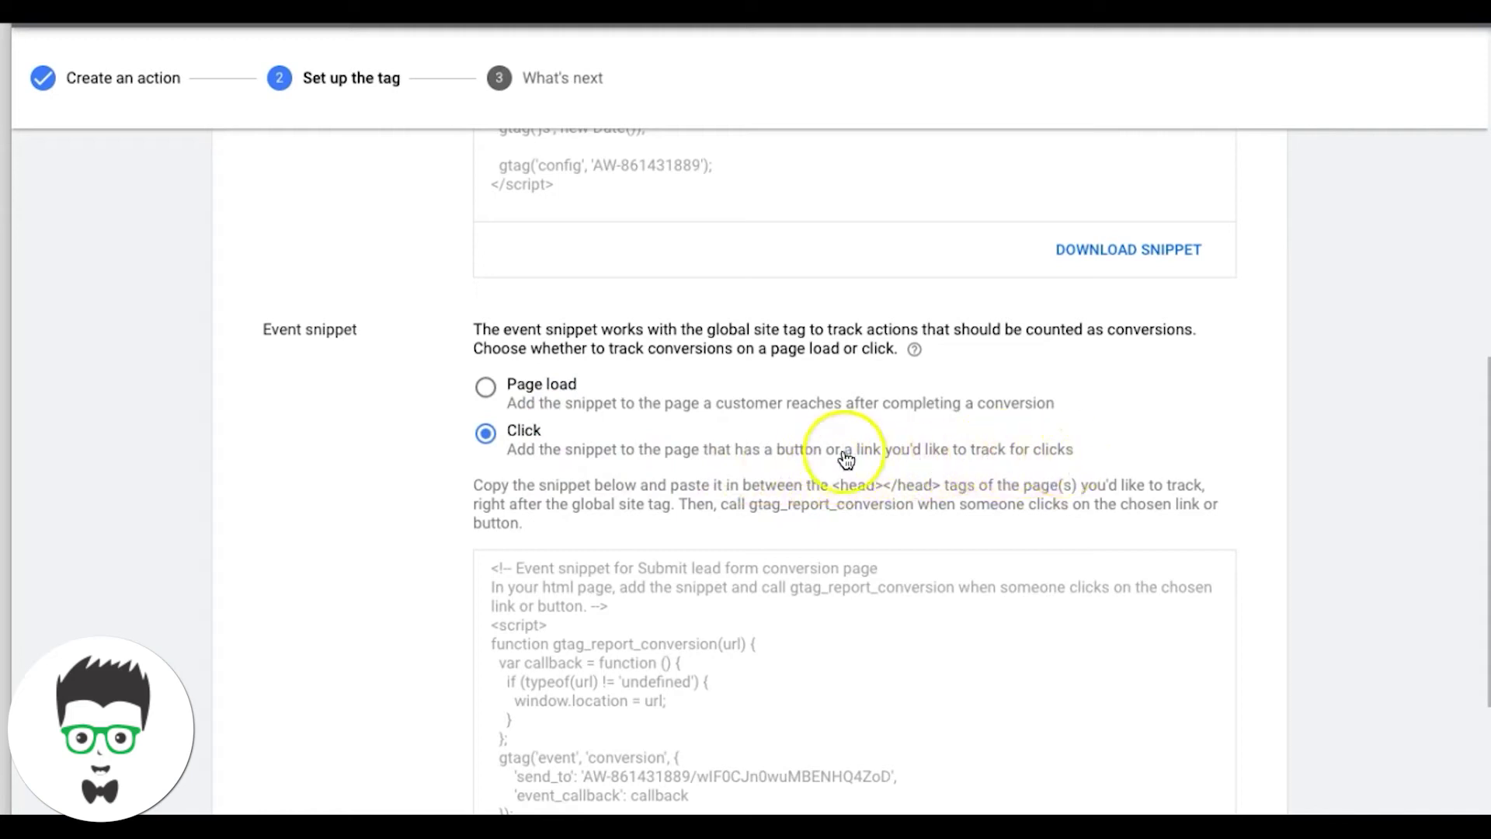
- Examine the event snippet for click tracking and select its whole code
scroll(439, 522, "down", 1)
scroll(439, 522, "down", 2)
left_click(536, 483)
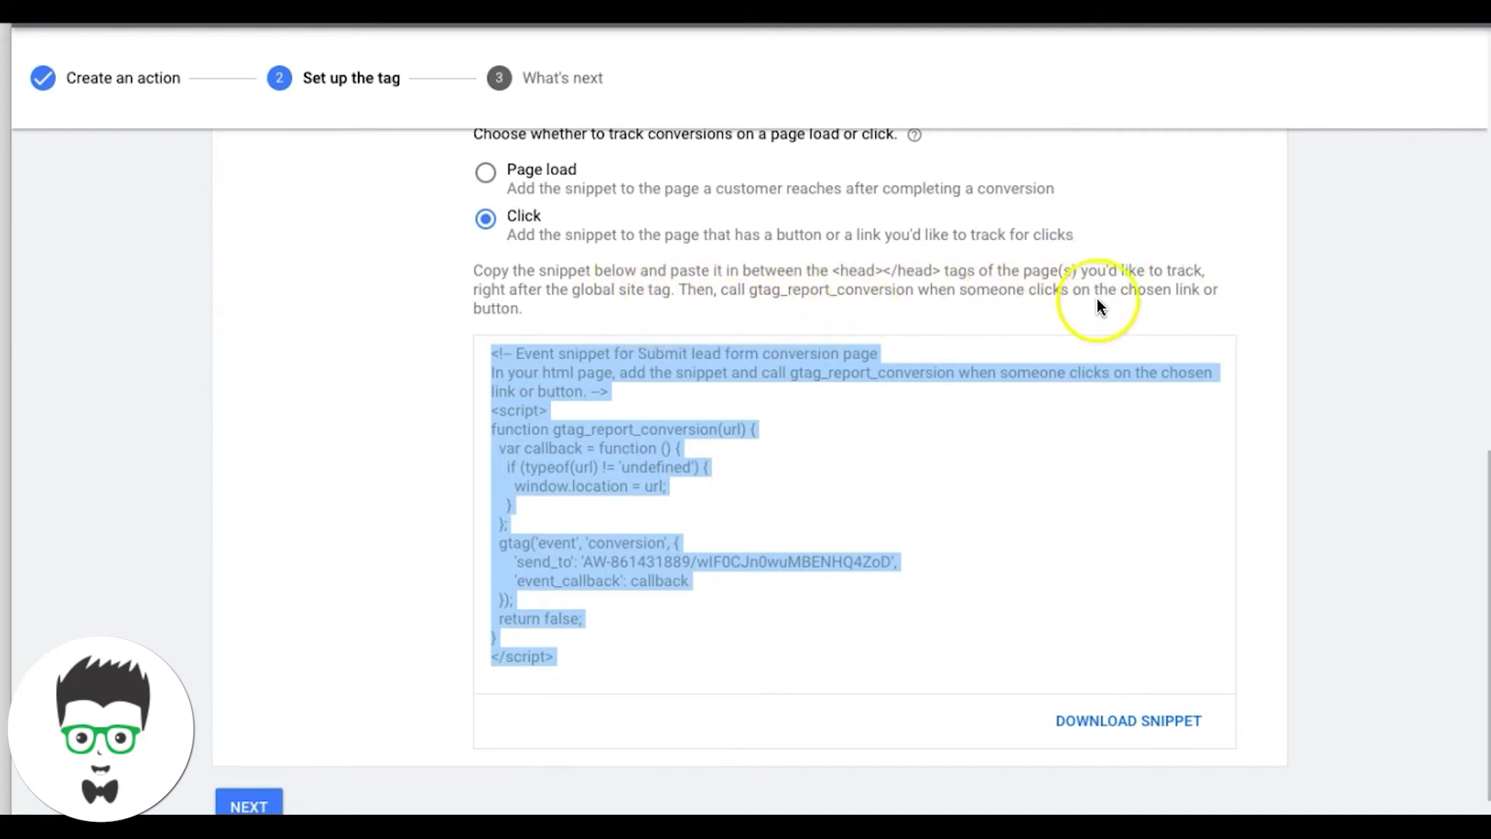
scroll(402, 436, "down", 1)
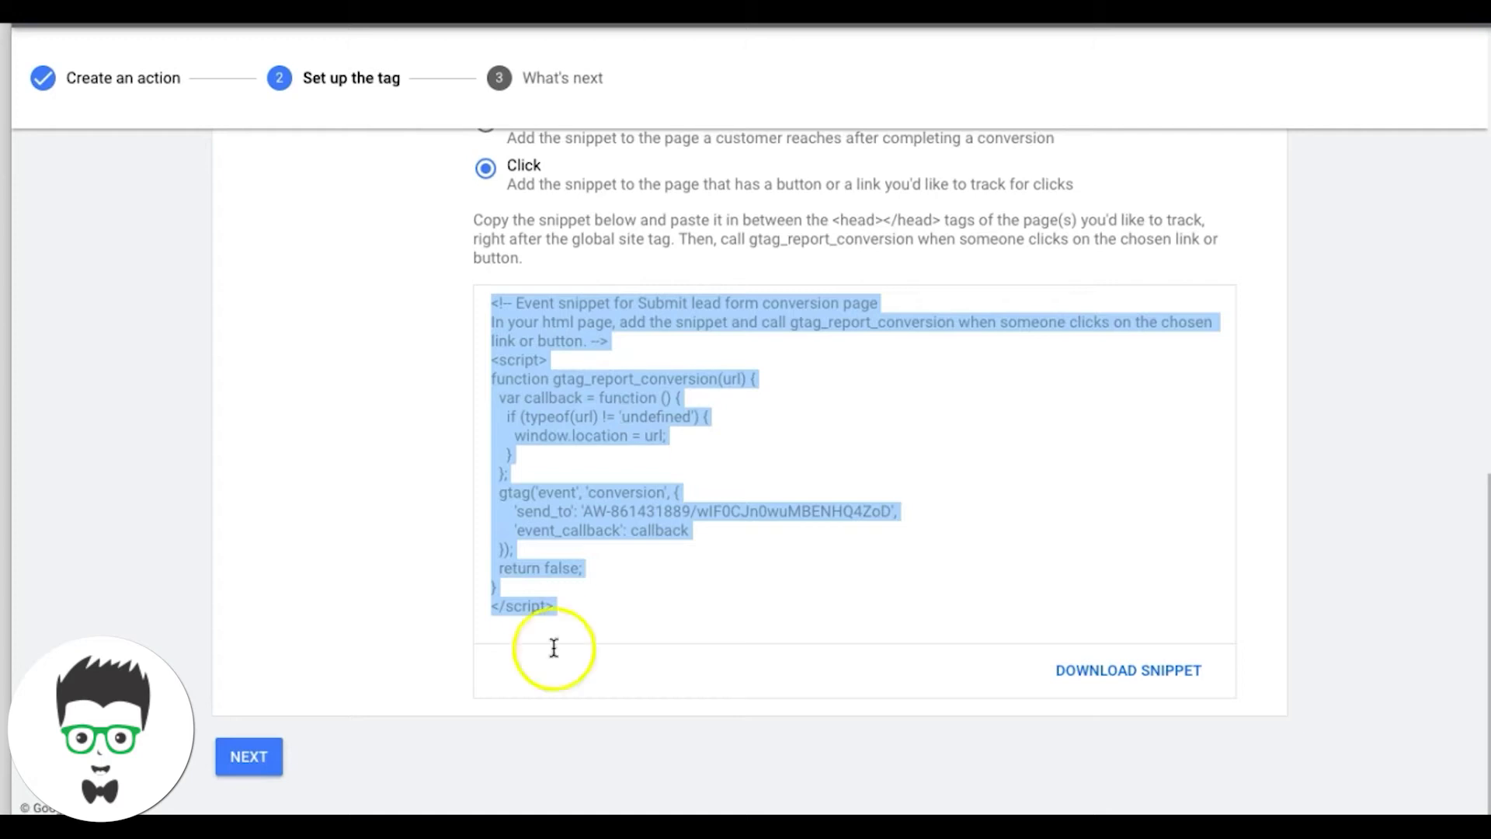
- Finish the tag setup, remove the "Submit lead form" conversion action, and clear the selection
left_click(247, 756)
left_click(253, 489)
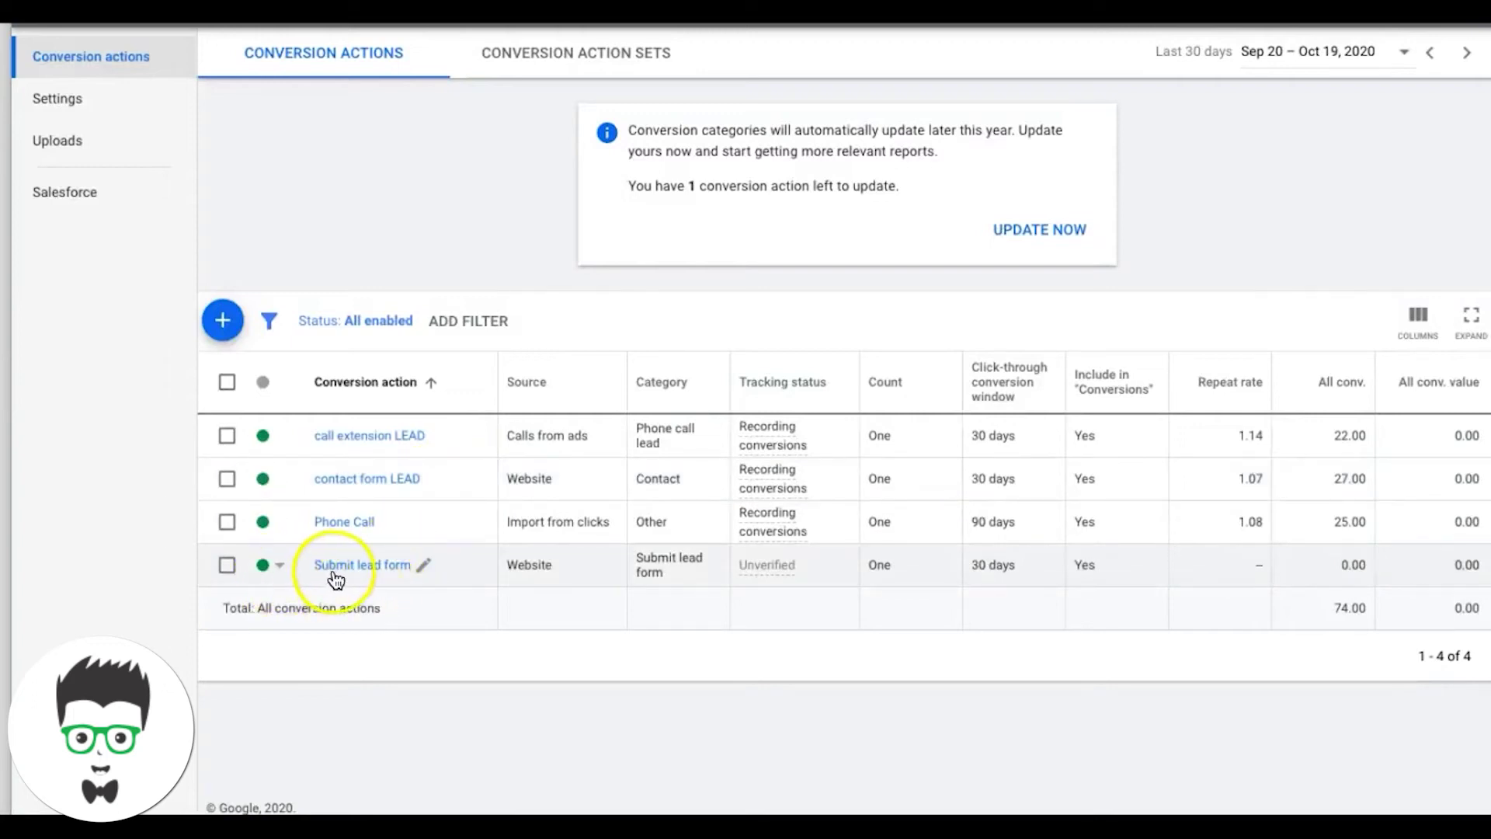
left_click(226, 564)
left_click(345, 325)
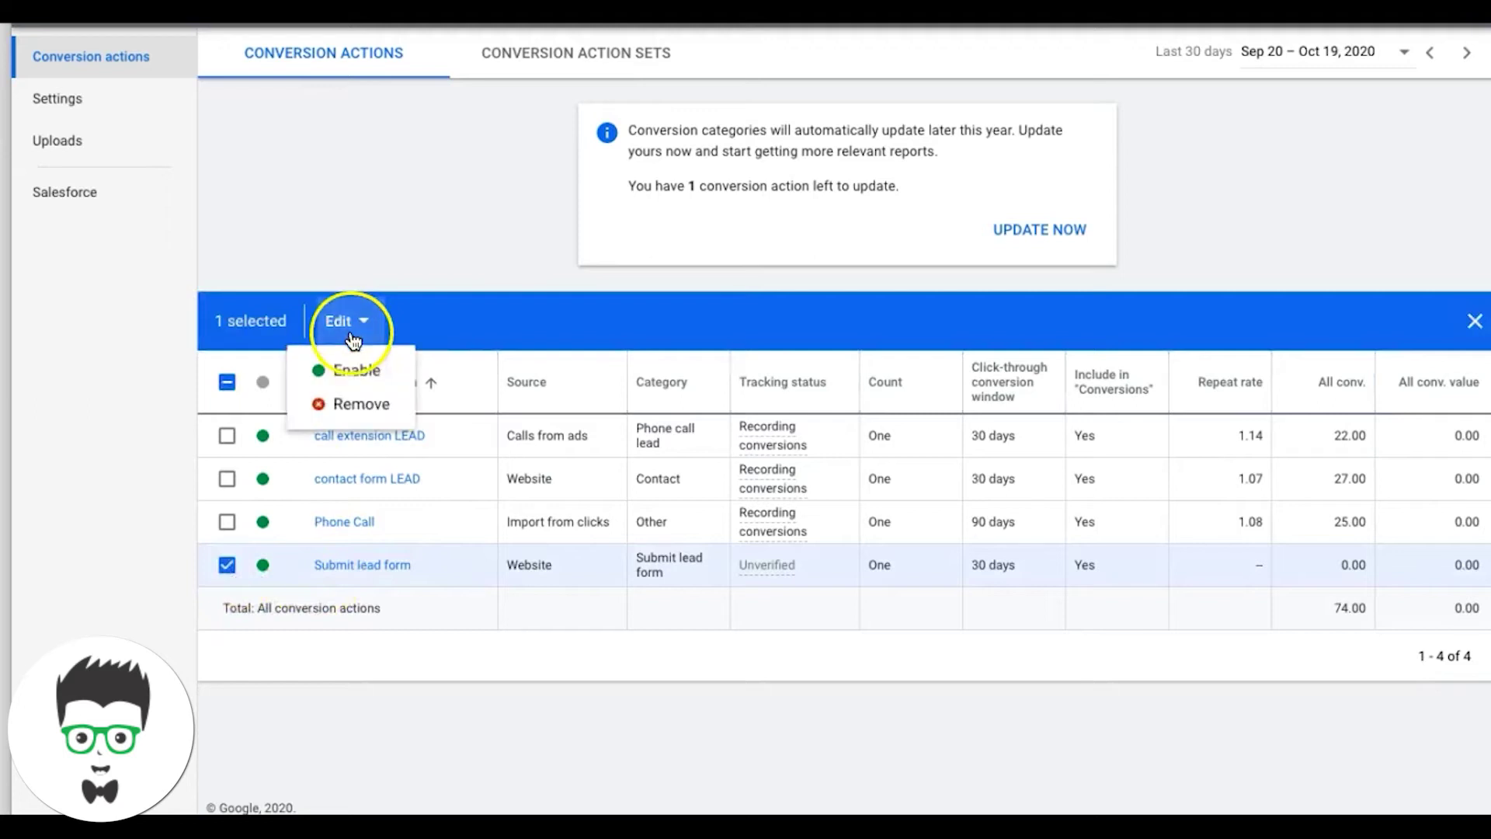
left_click(353, 404)
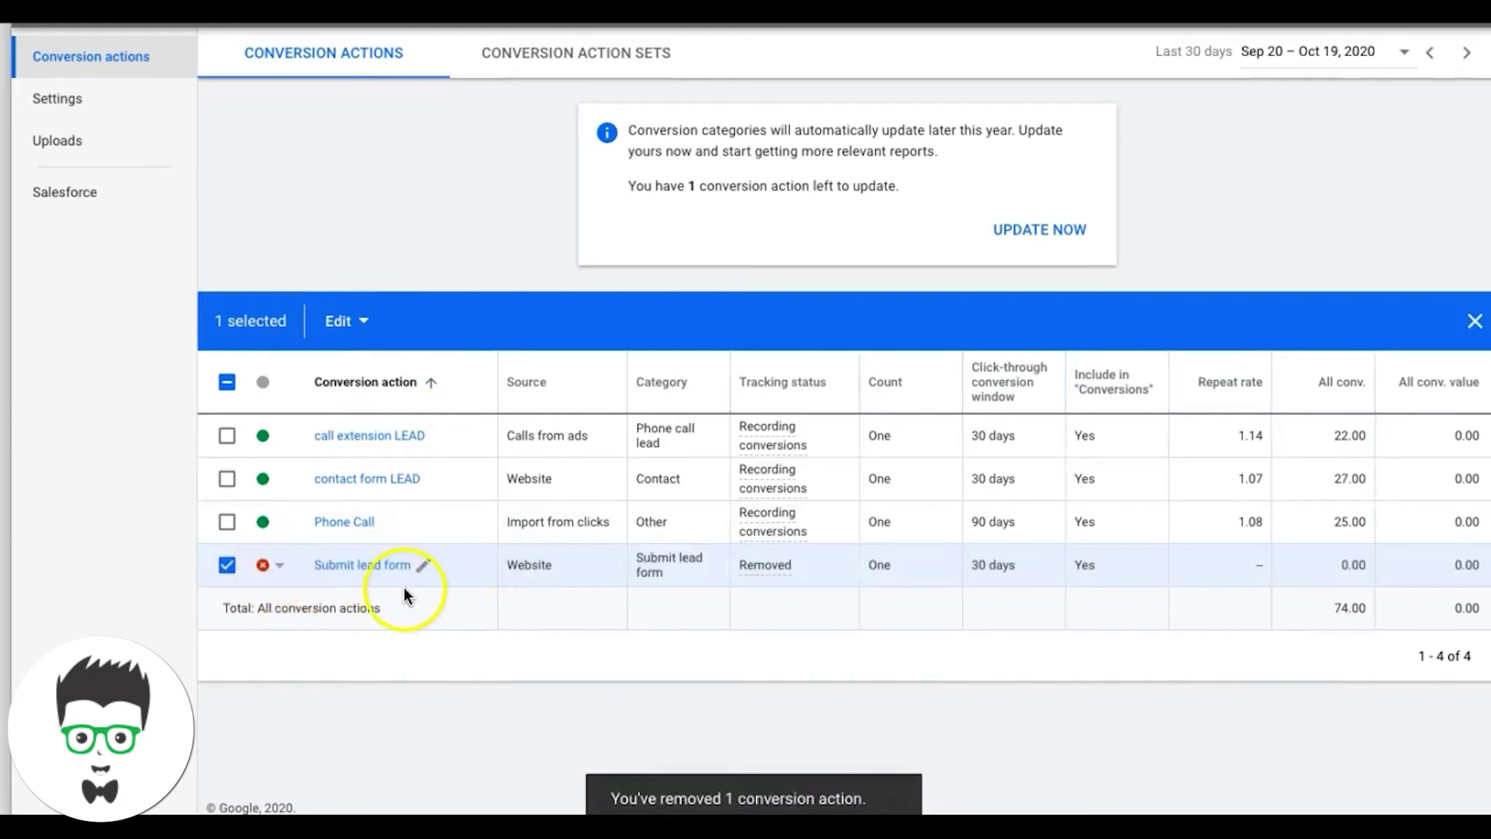
left_click(226, 382)
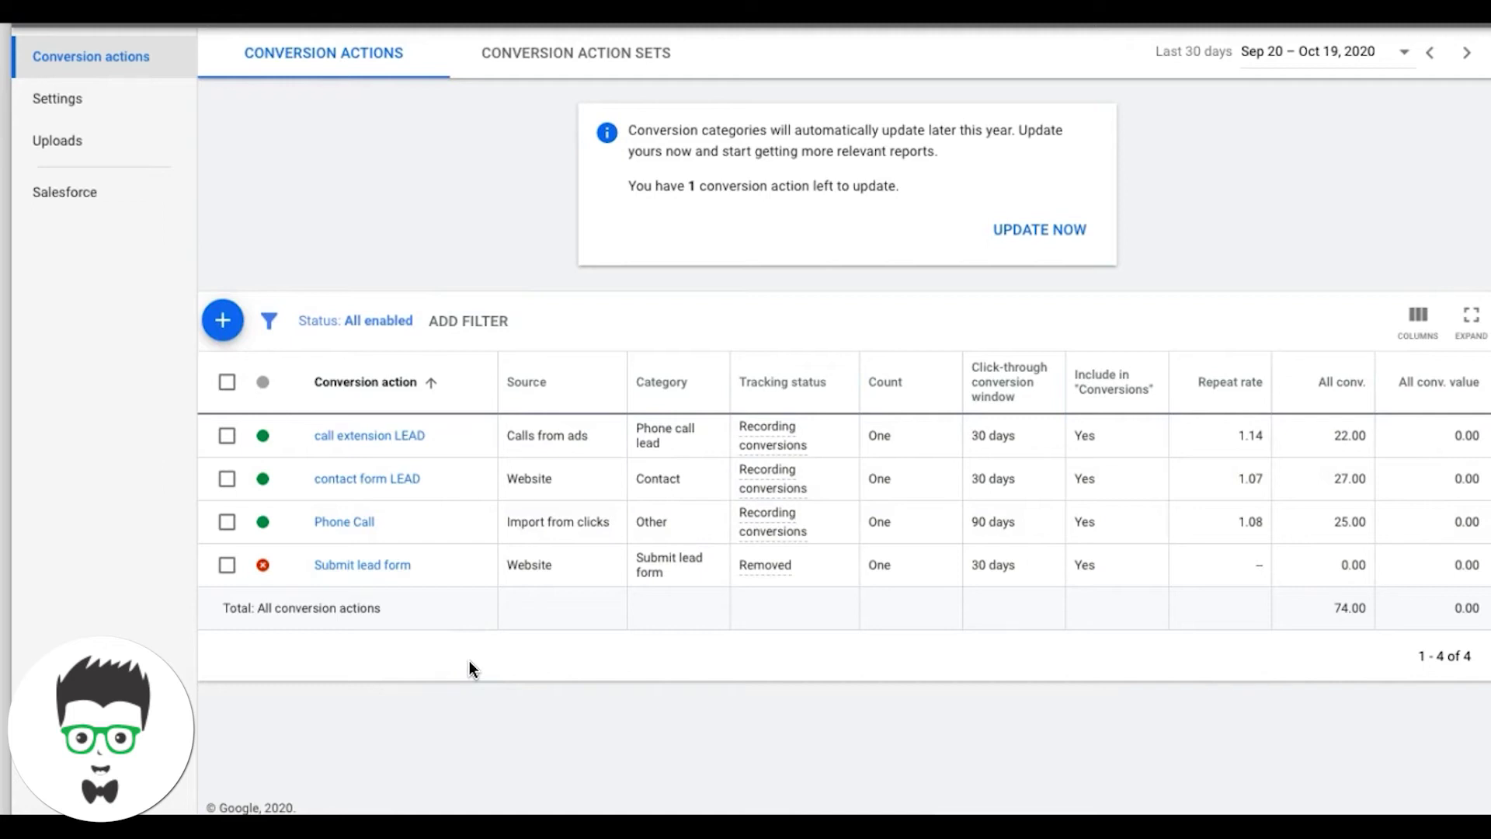
- Start a new phone call conversion action for calls from ads using call extensions or call-only ads
left_click(230, 323)
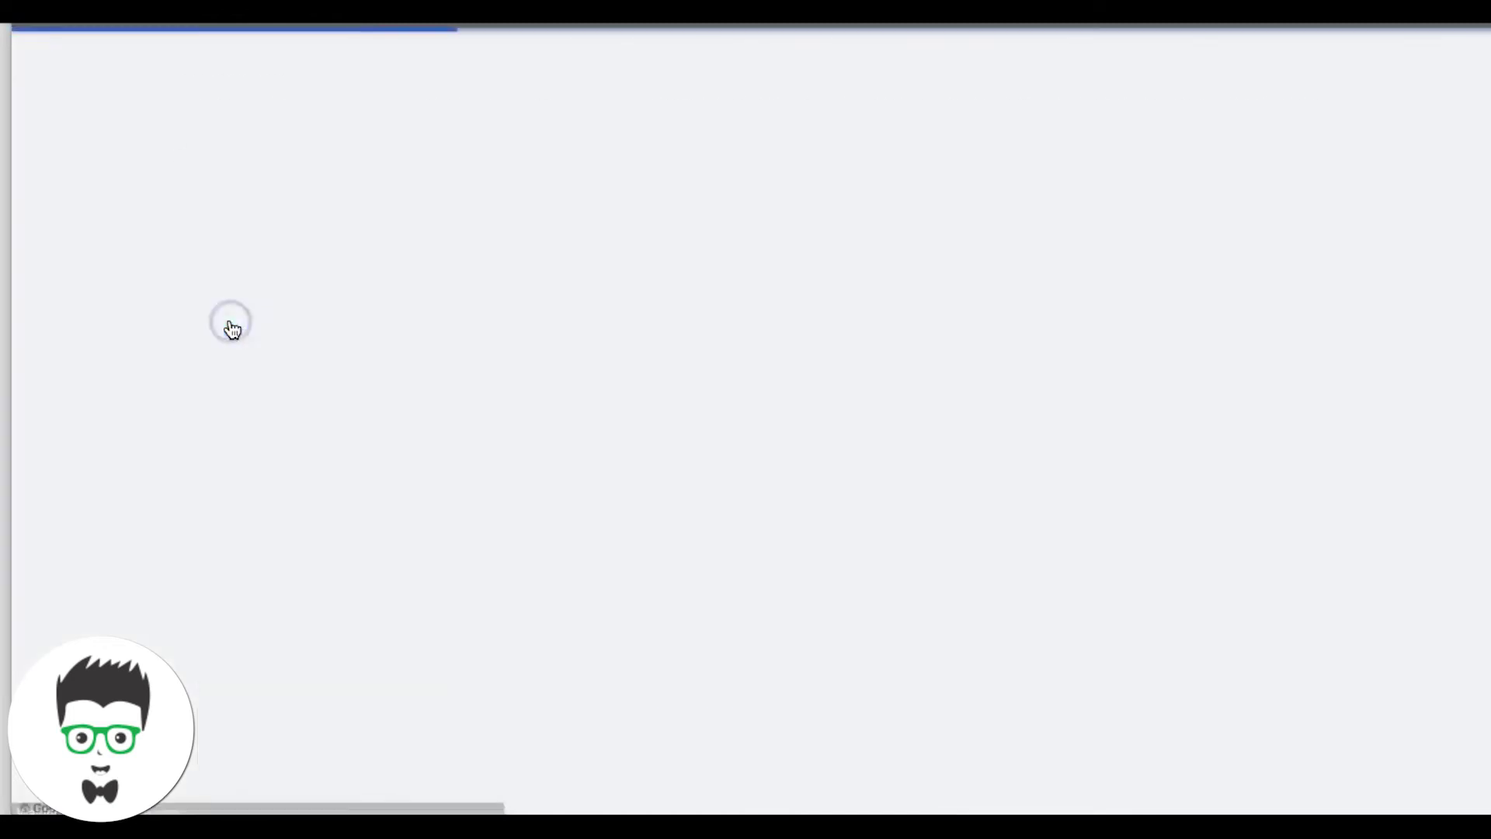
left_click(903, 295)
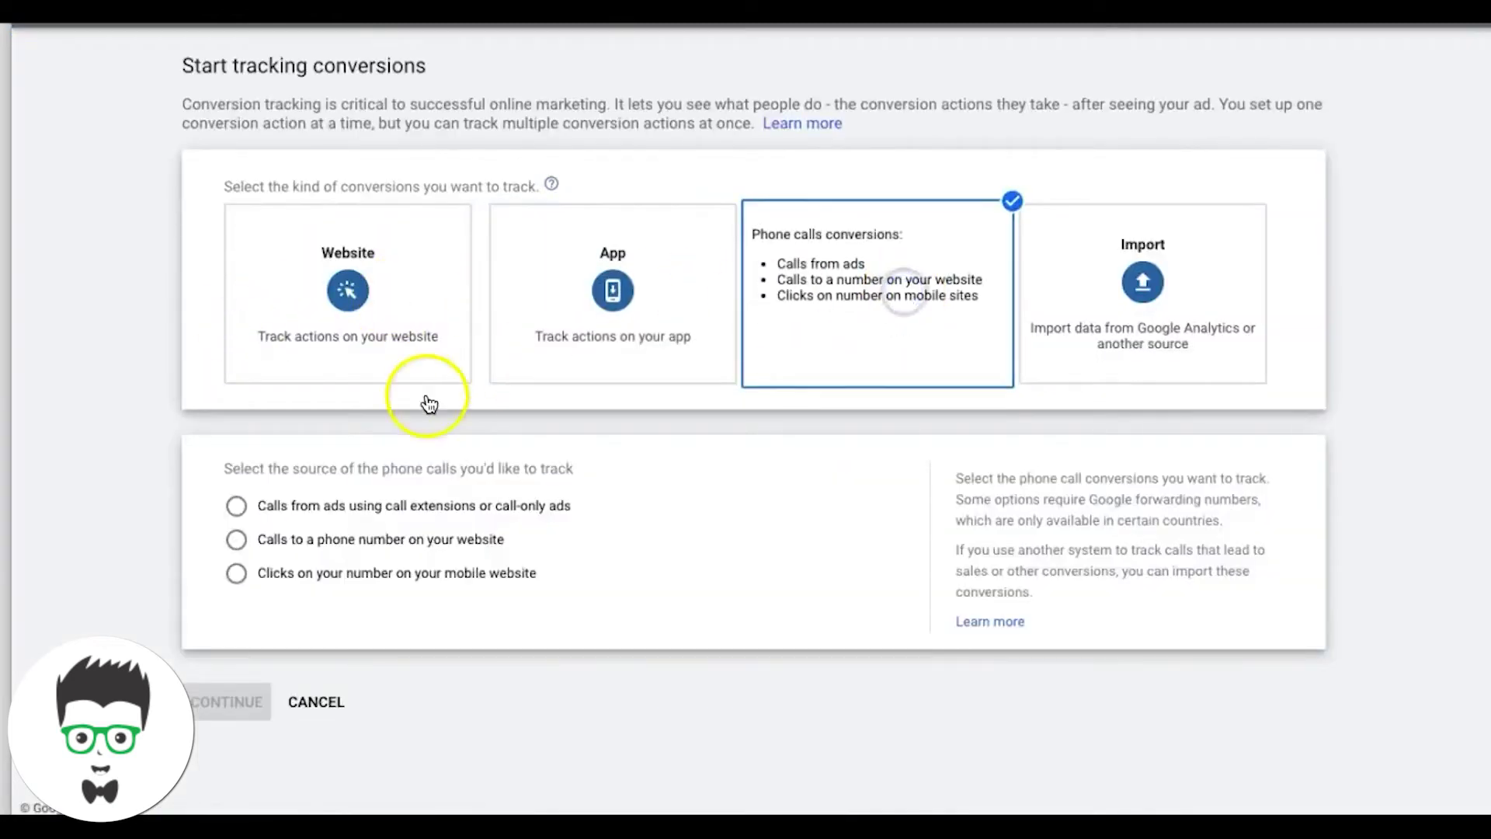
left_click(236, 507)
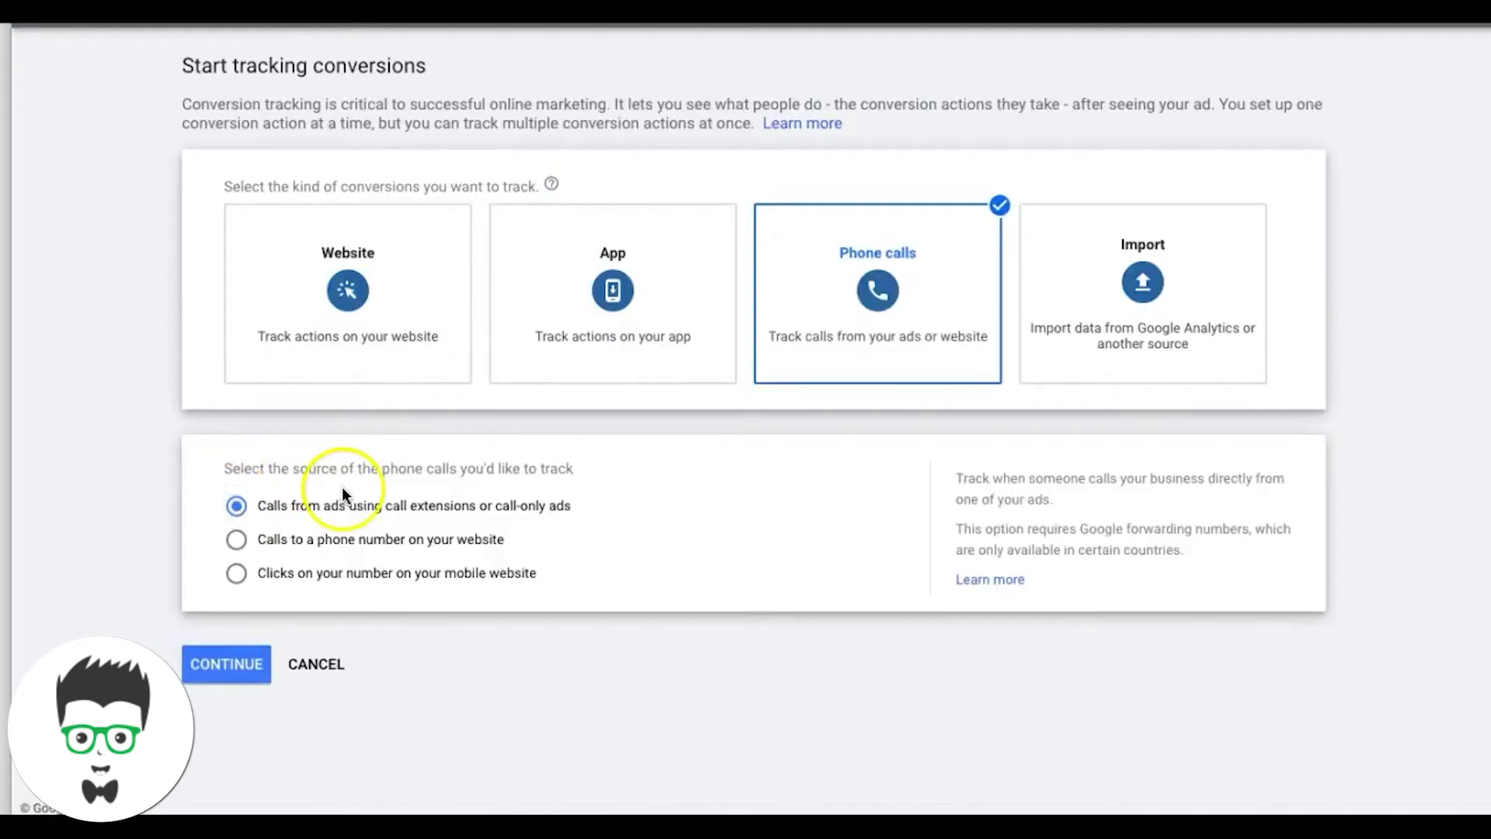
left_click(233, 663)
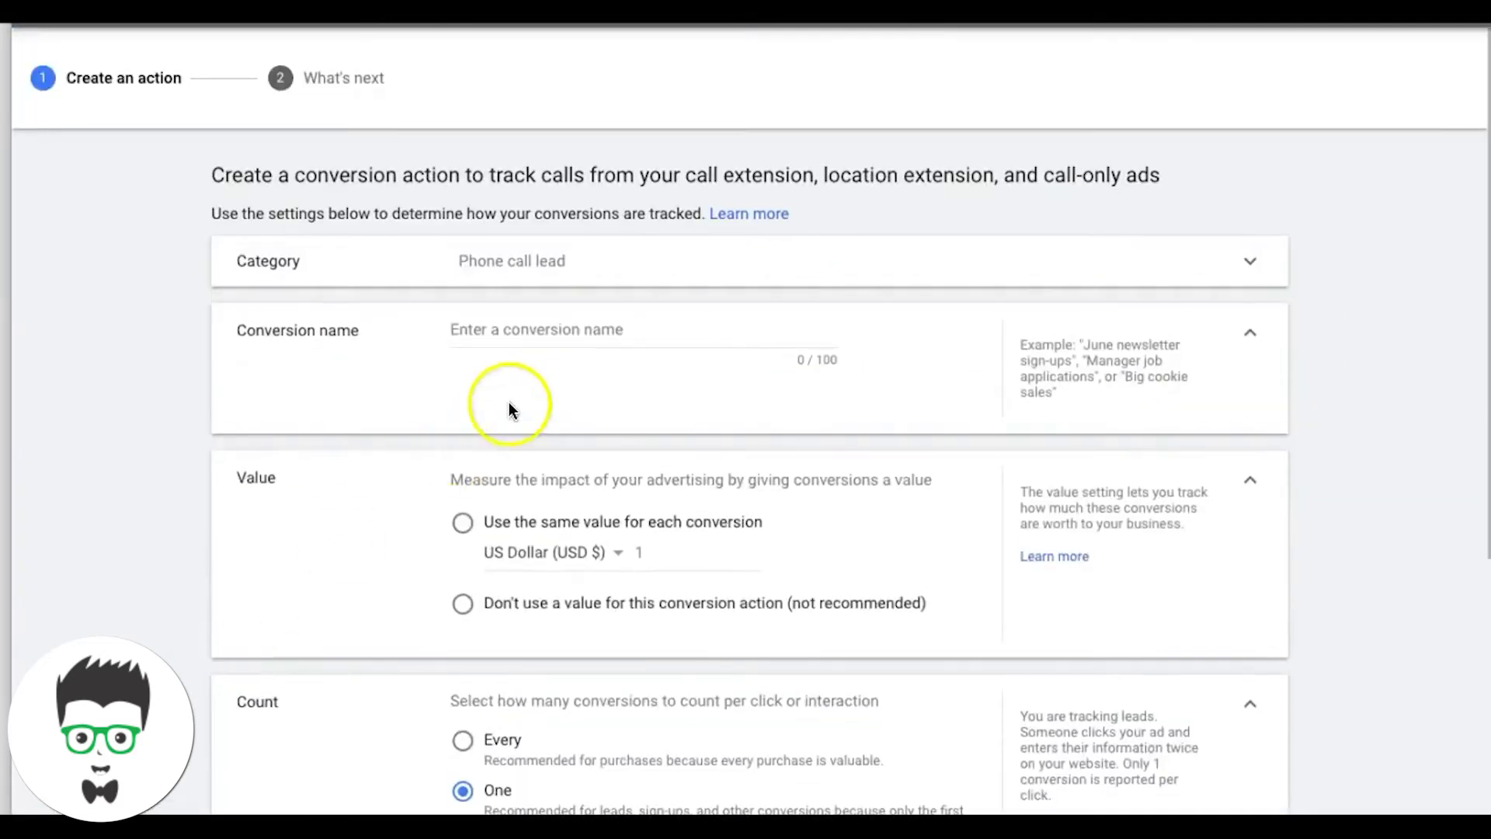
- Name the phone call conversion "call extension" and choose not to use a value for it
left_click(529, 333)
type("c")
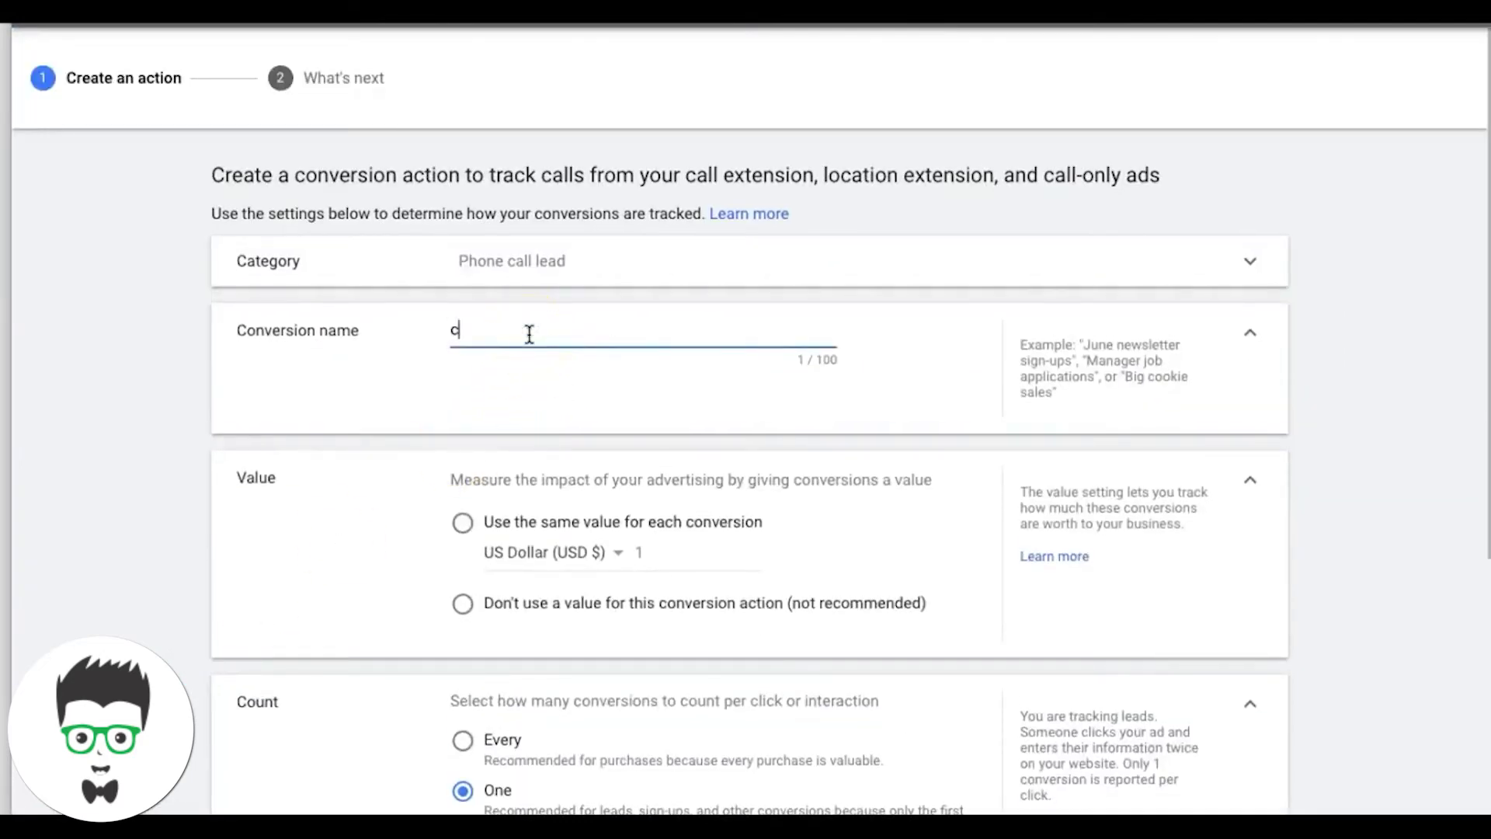
type("all extension")
scroll(520, 475, "down", 2)
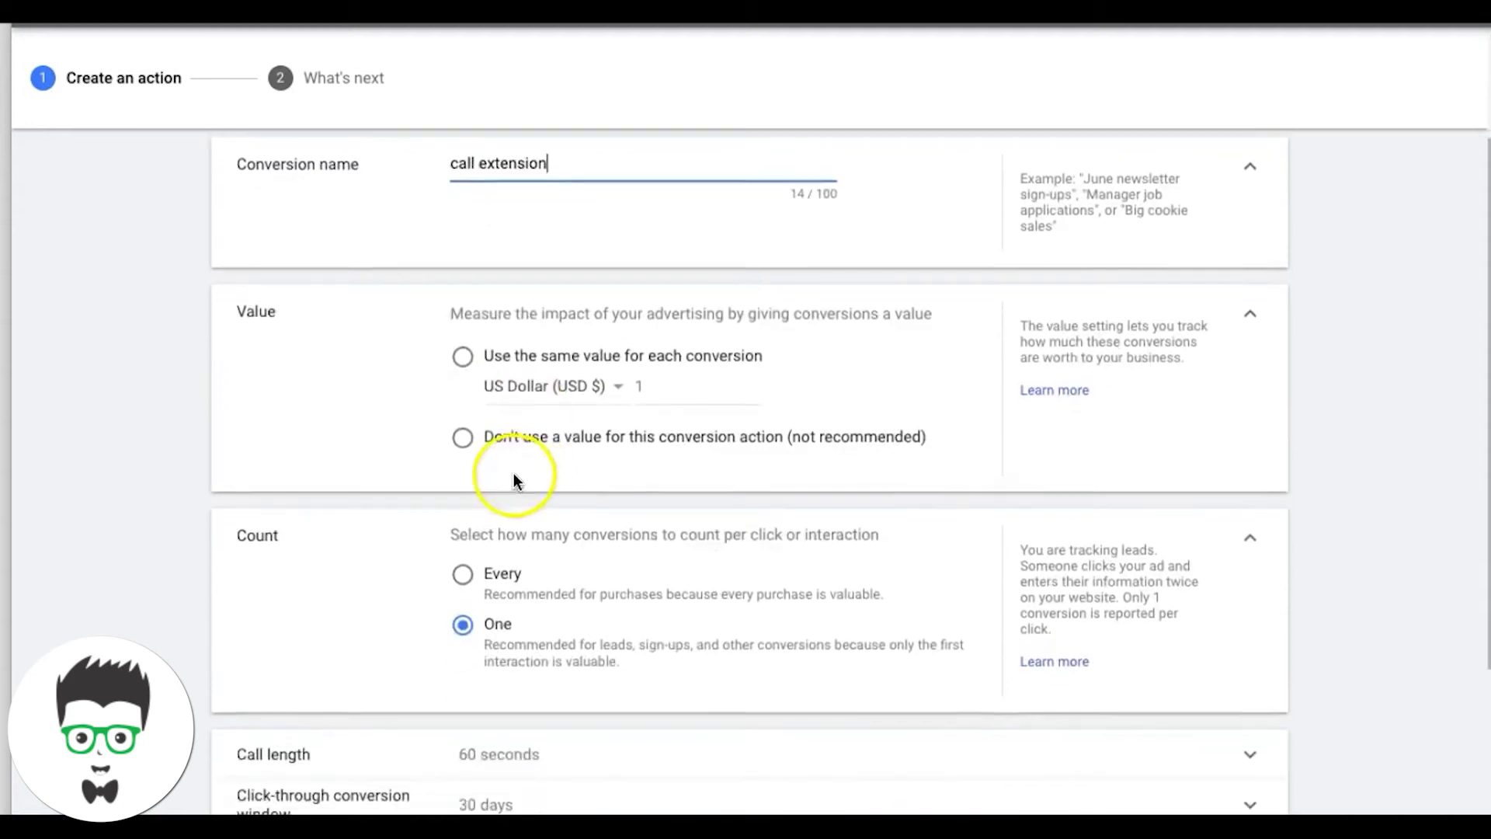
left_click(462, 436)
- Set the minimum call length that counts as a conversion to 1 second
scroll(369, 445, "down", 3)
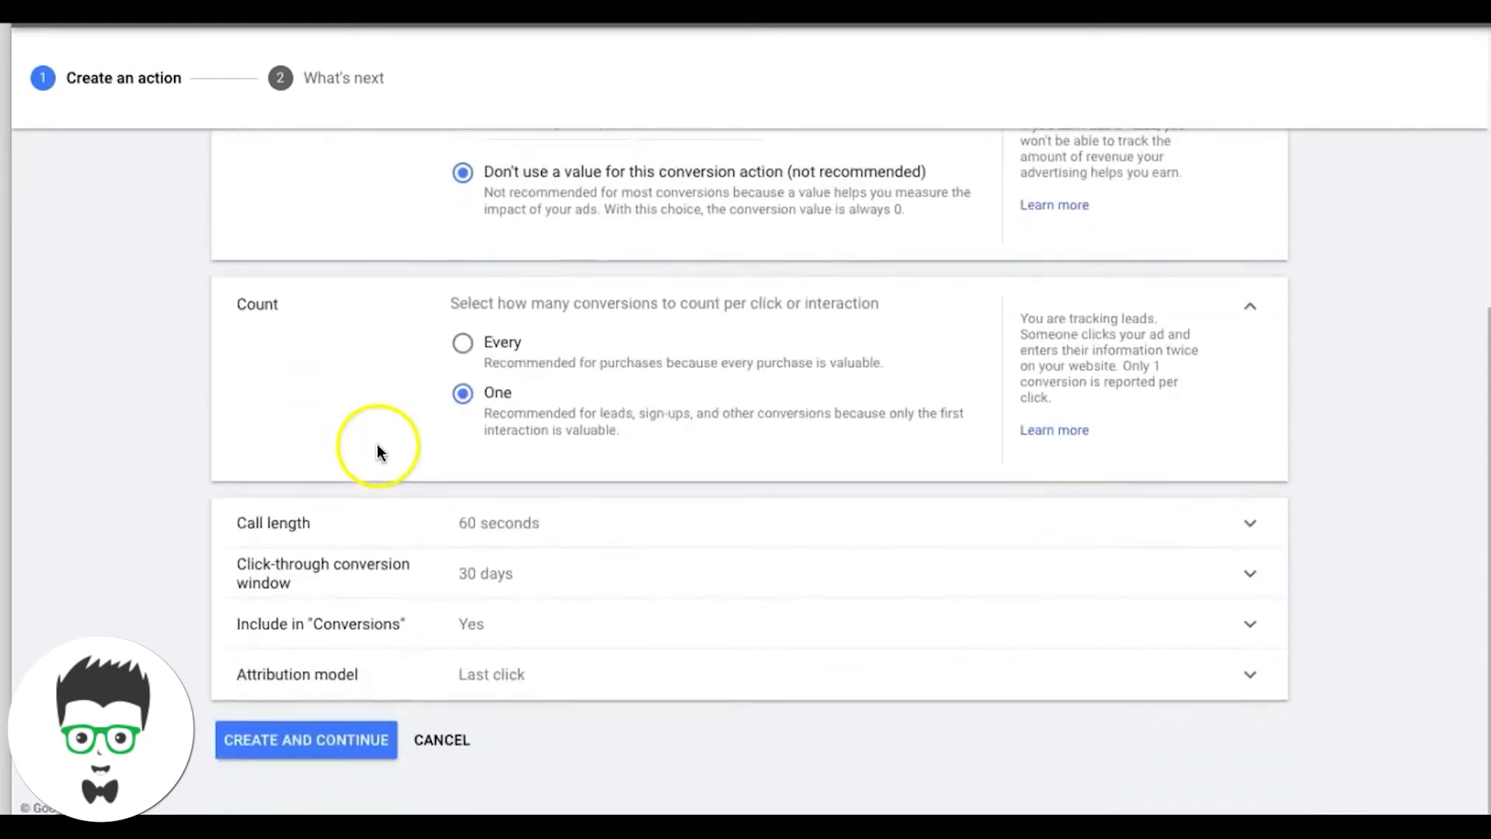
left_click(635, 533)
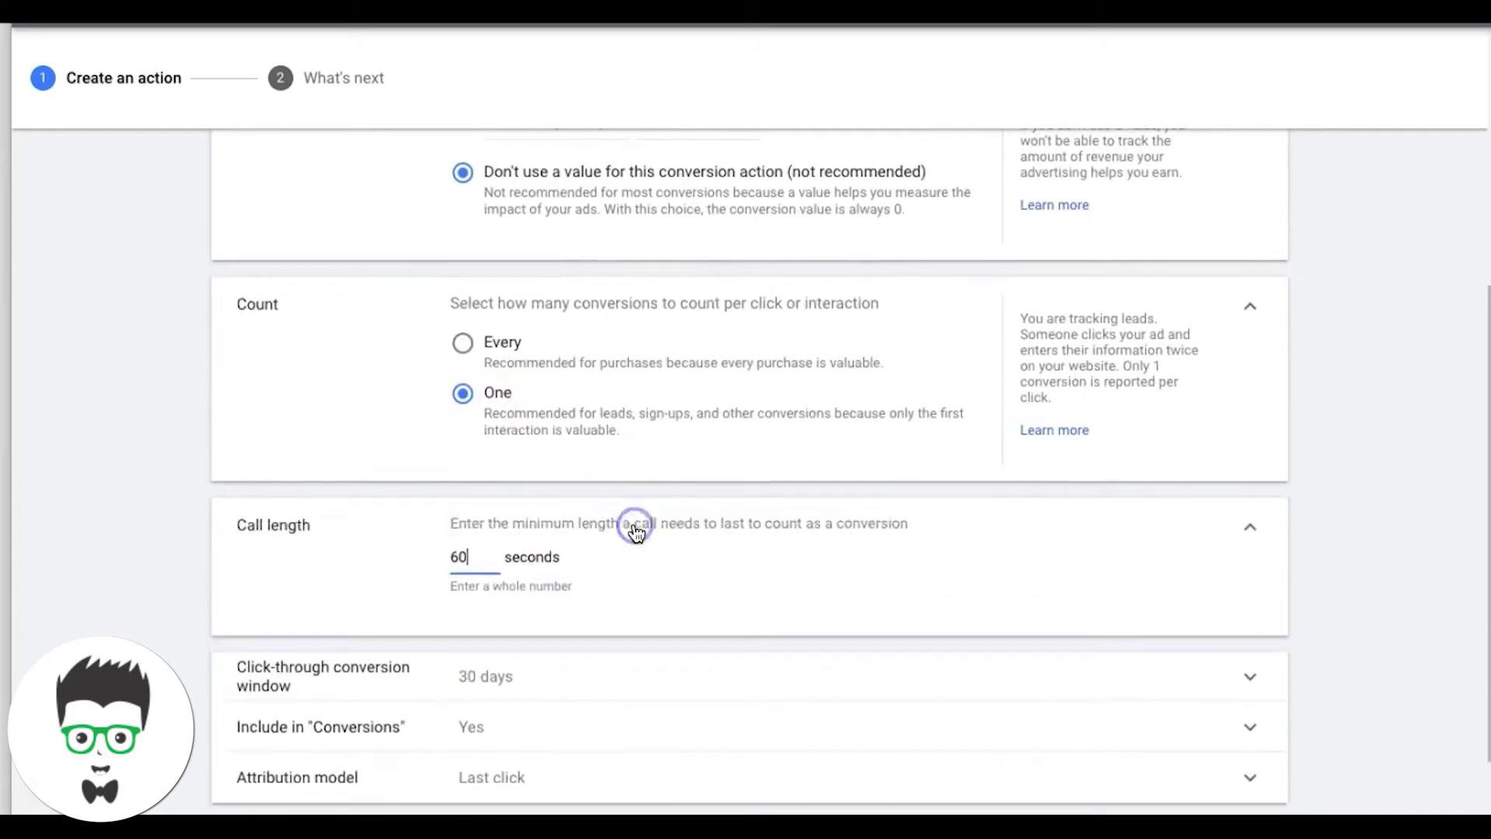
left_click(476, 558)
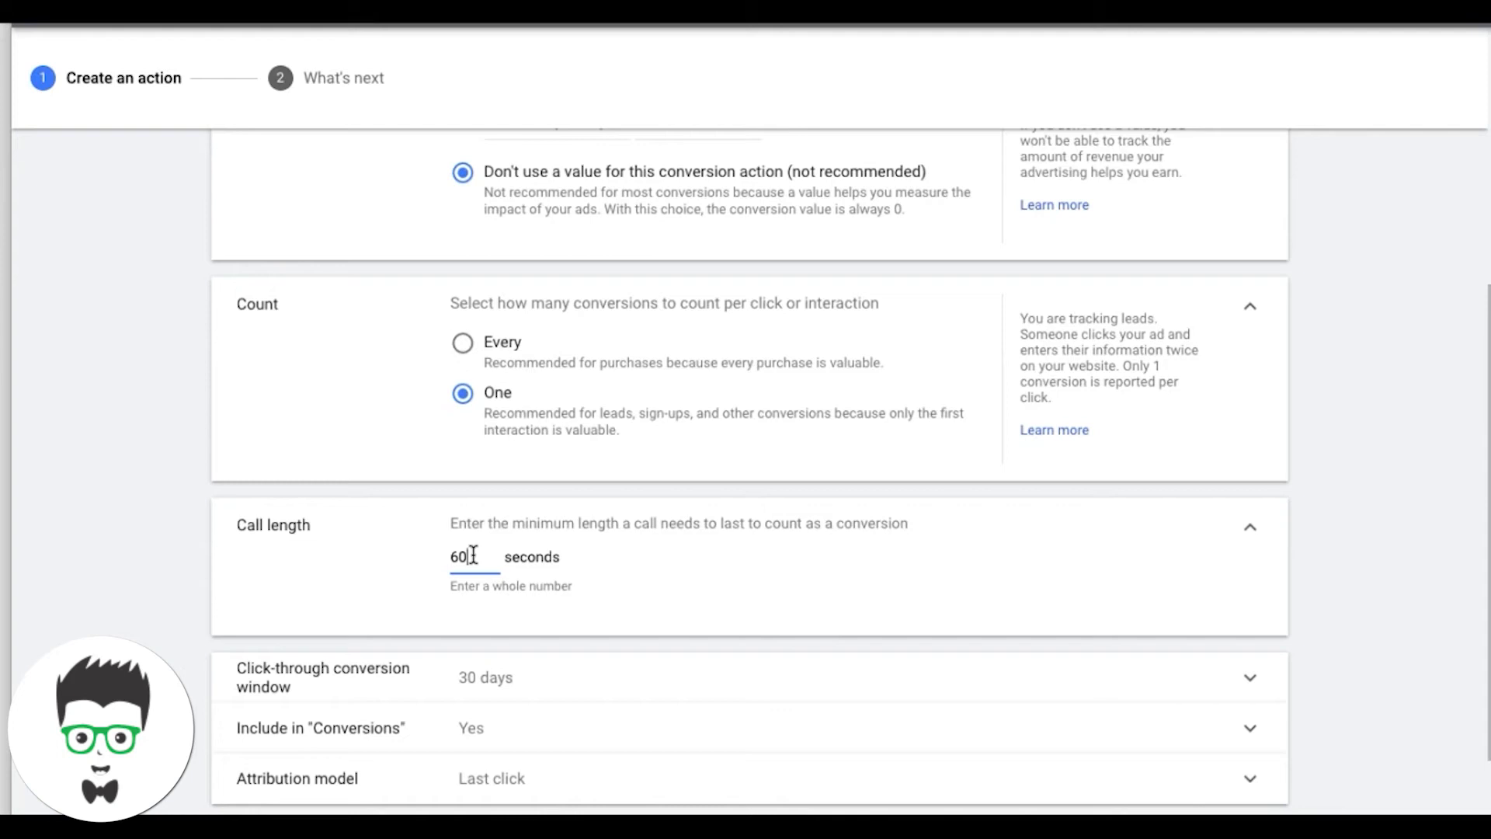
key("BackSpace")
key("BackSpace")
type("1")
left_click(576, 554)
left_click(165, 574)
- Create the call extension conversion action and finish its setup
scroll(164, 575, "down", 1)
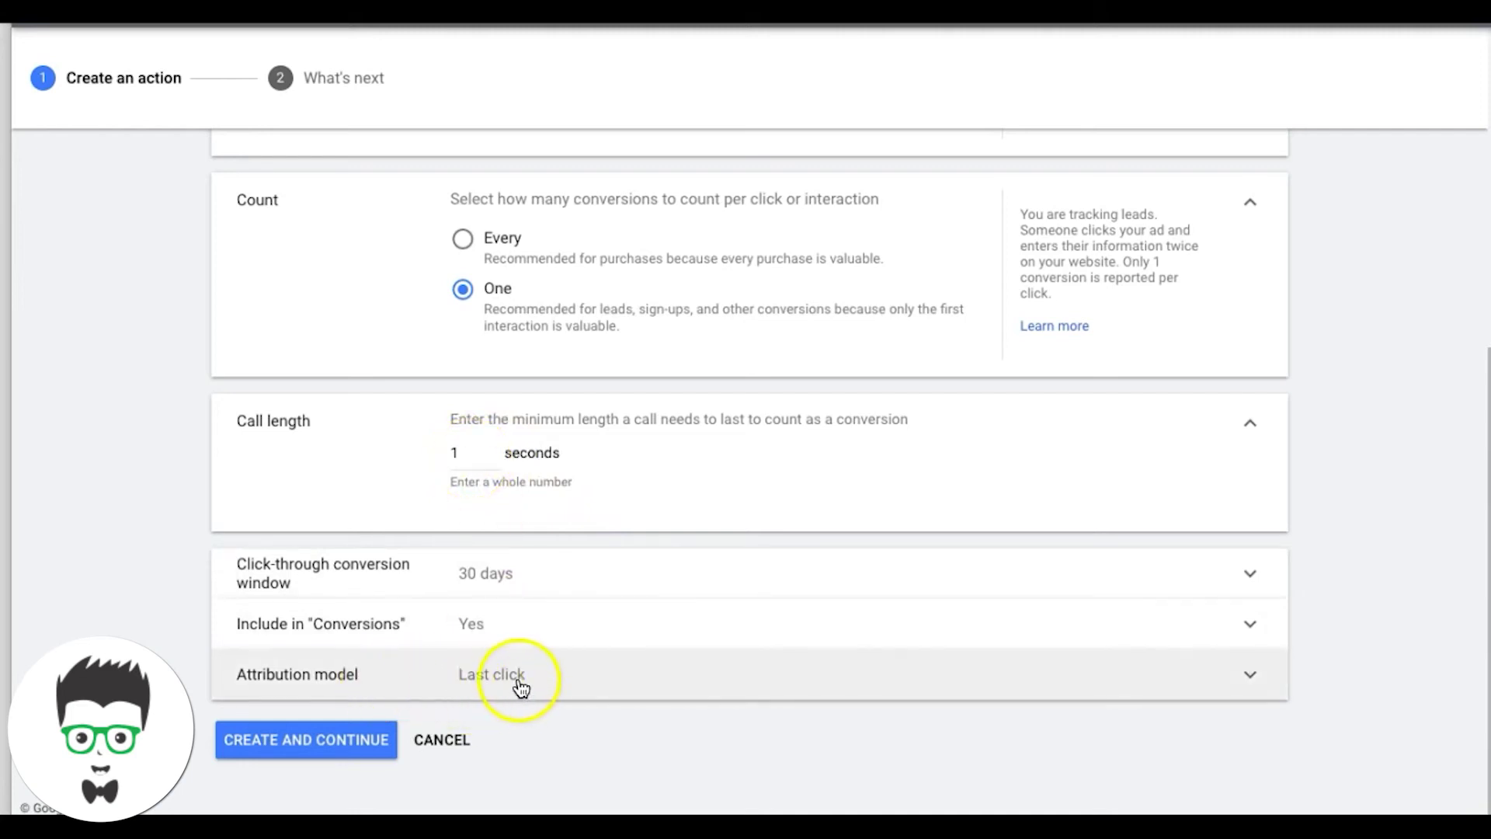
left_click(299, 745)
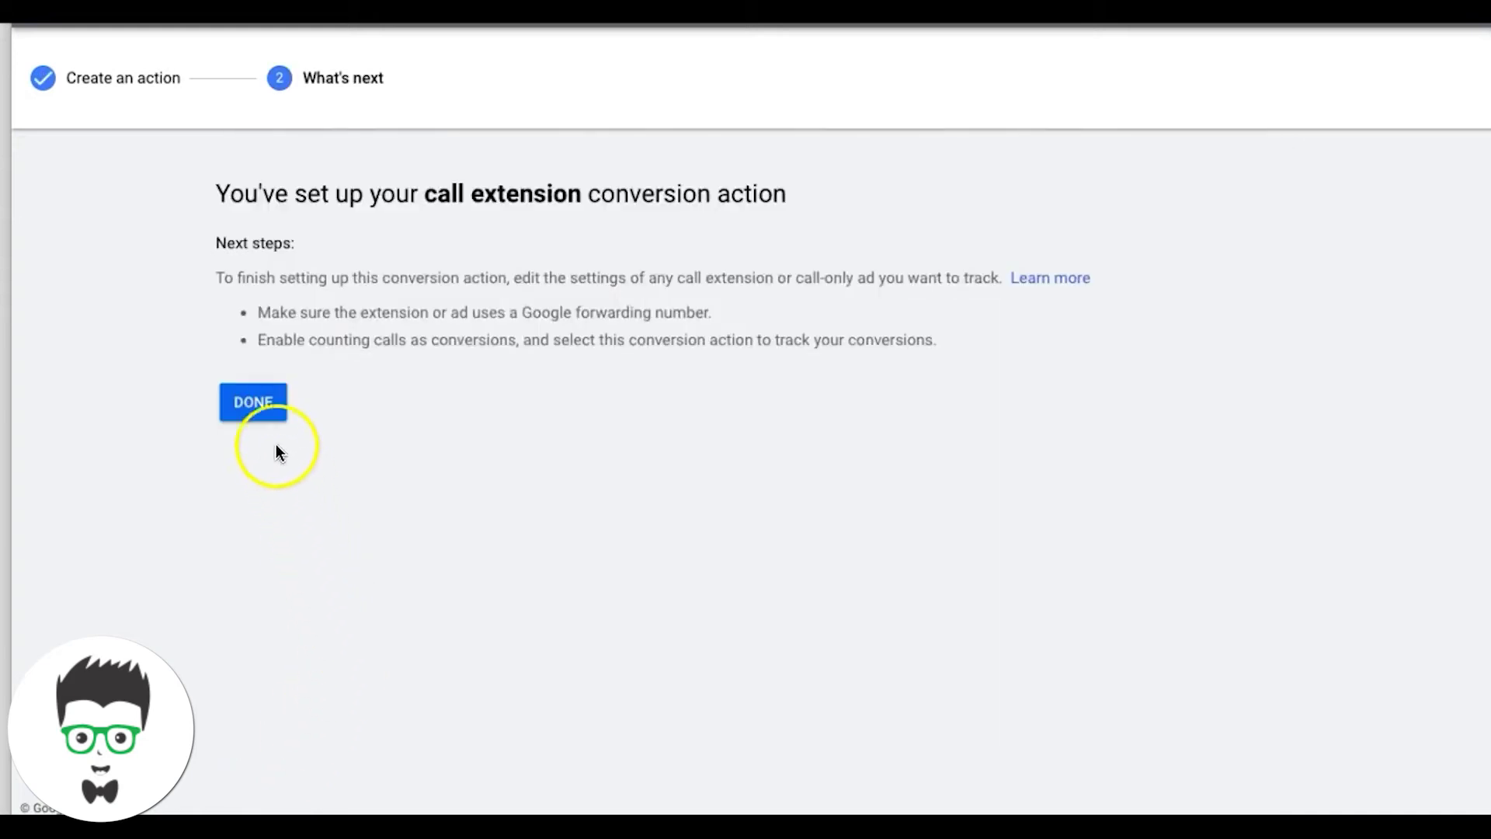
left_click(260, 414)
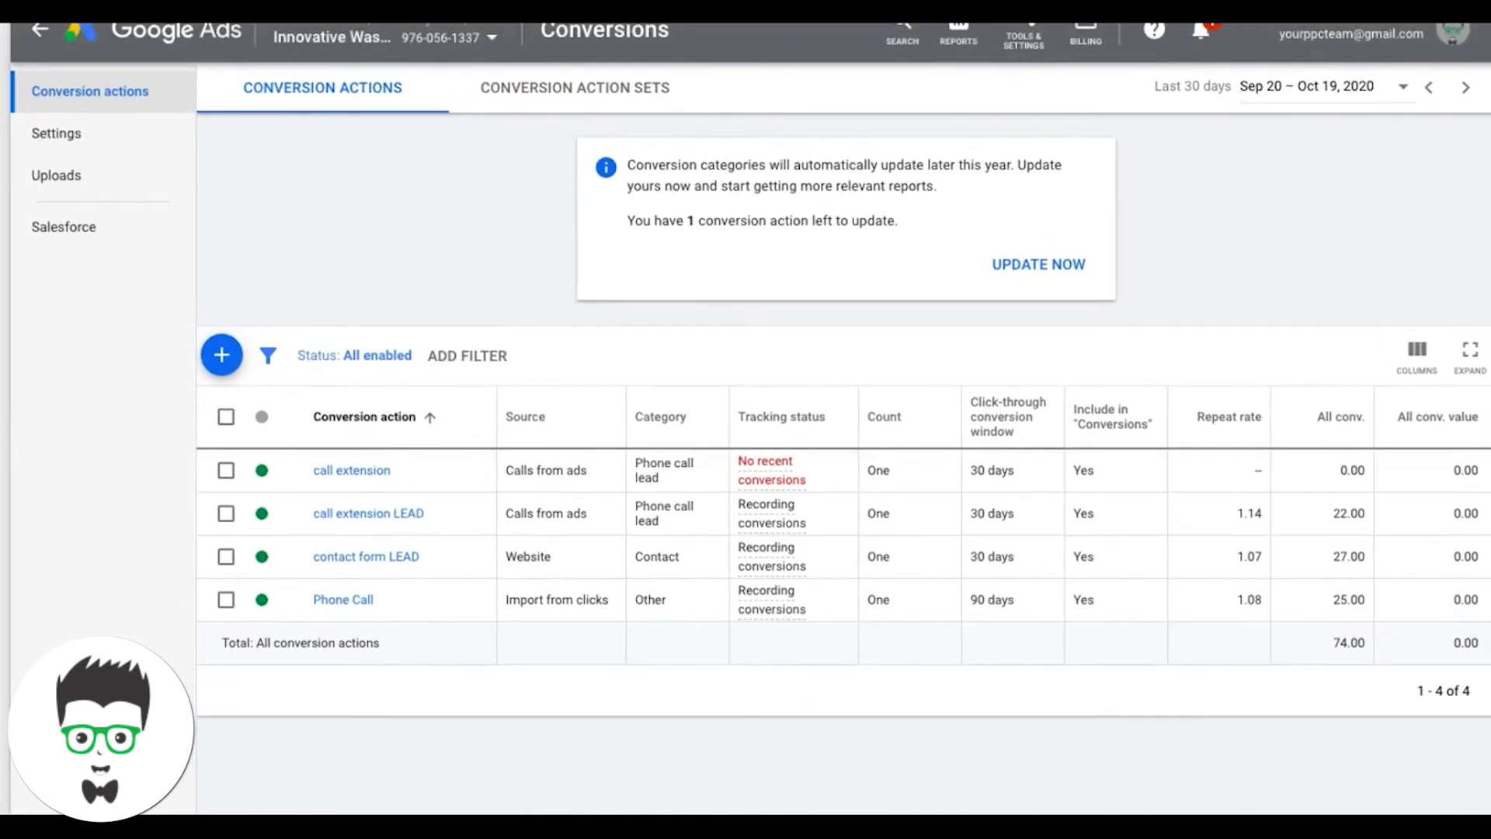
- Start a new call extension for the Junk Removal (Lead Gen) campaign
left_click(37, 35)
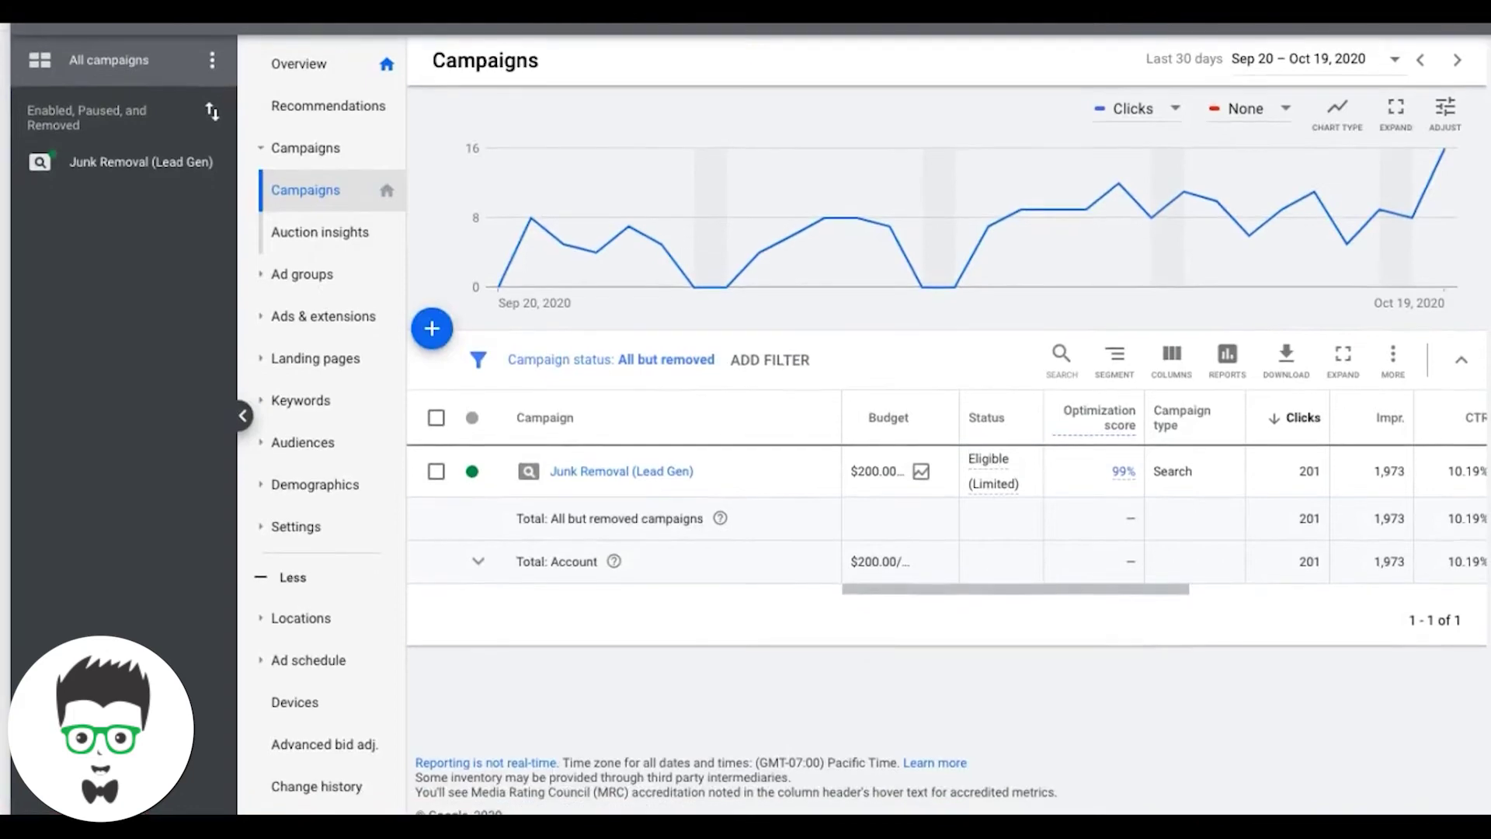
left_click(569, 472)
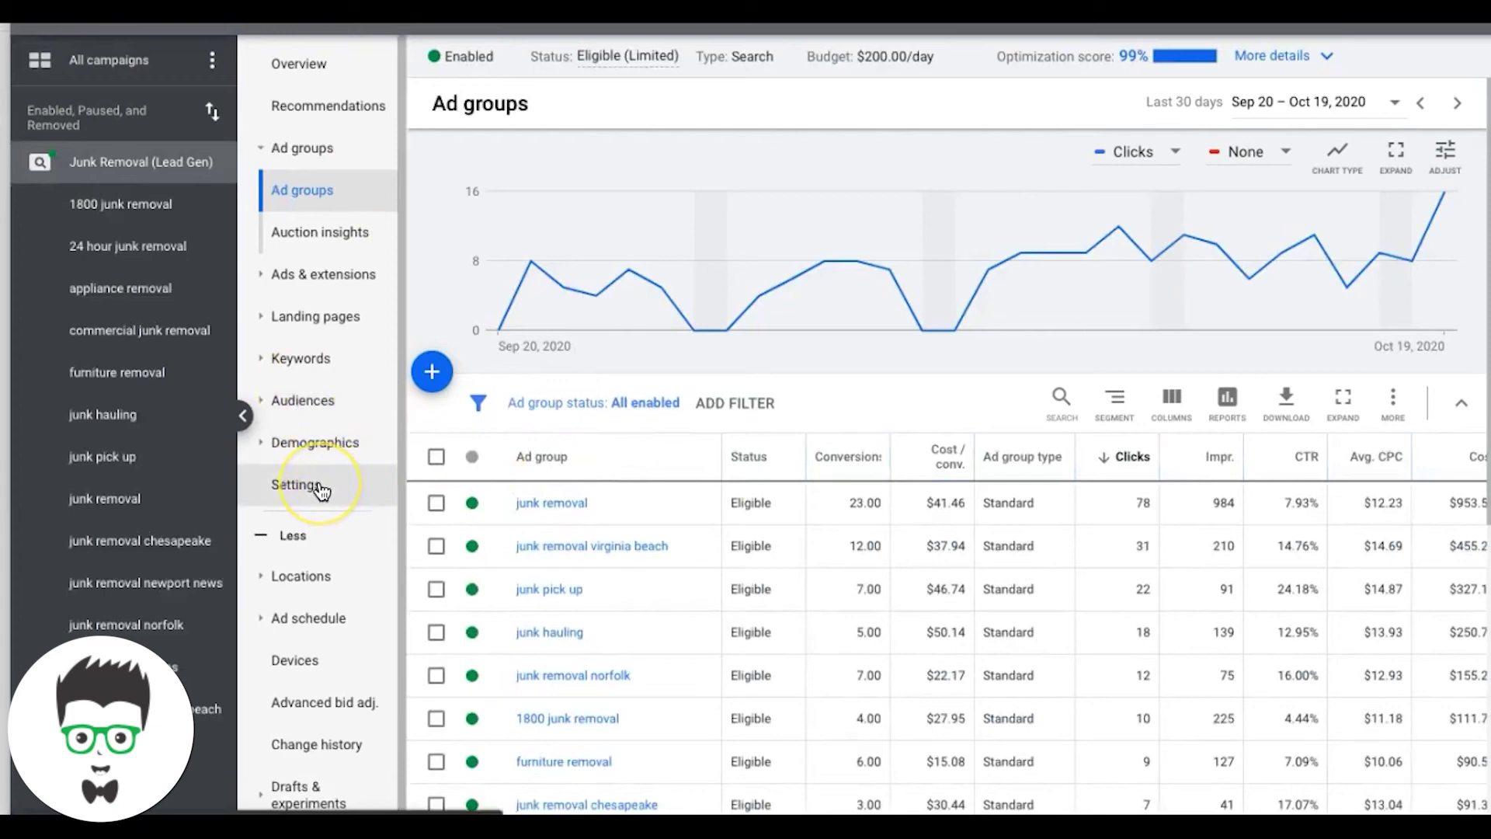
left_click(318, 275)
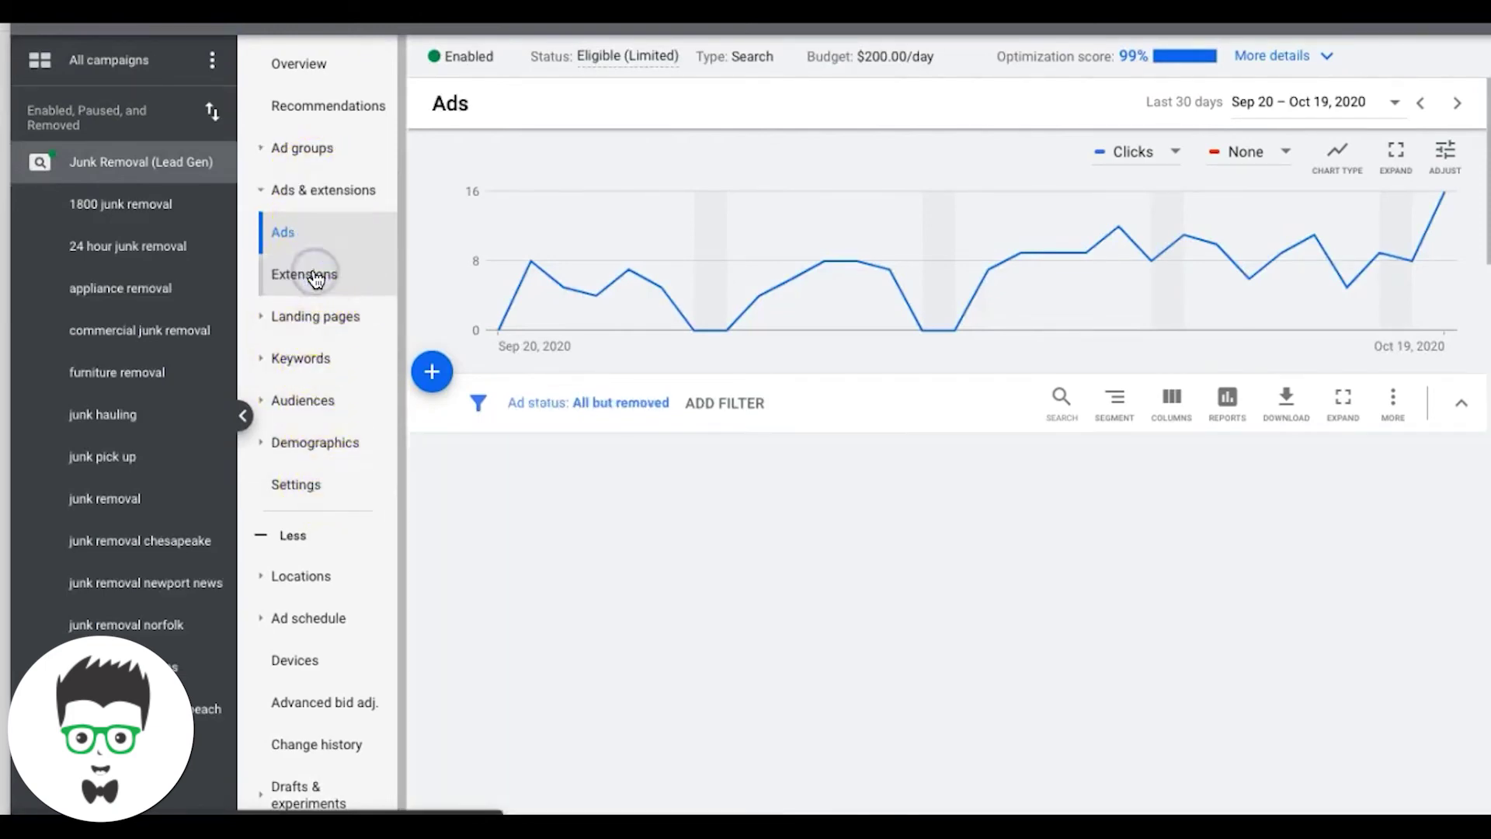
left_click(330, 278)
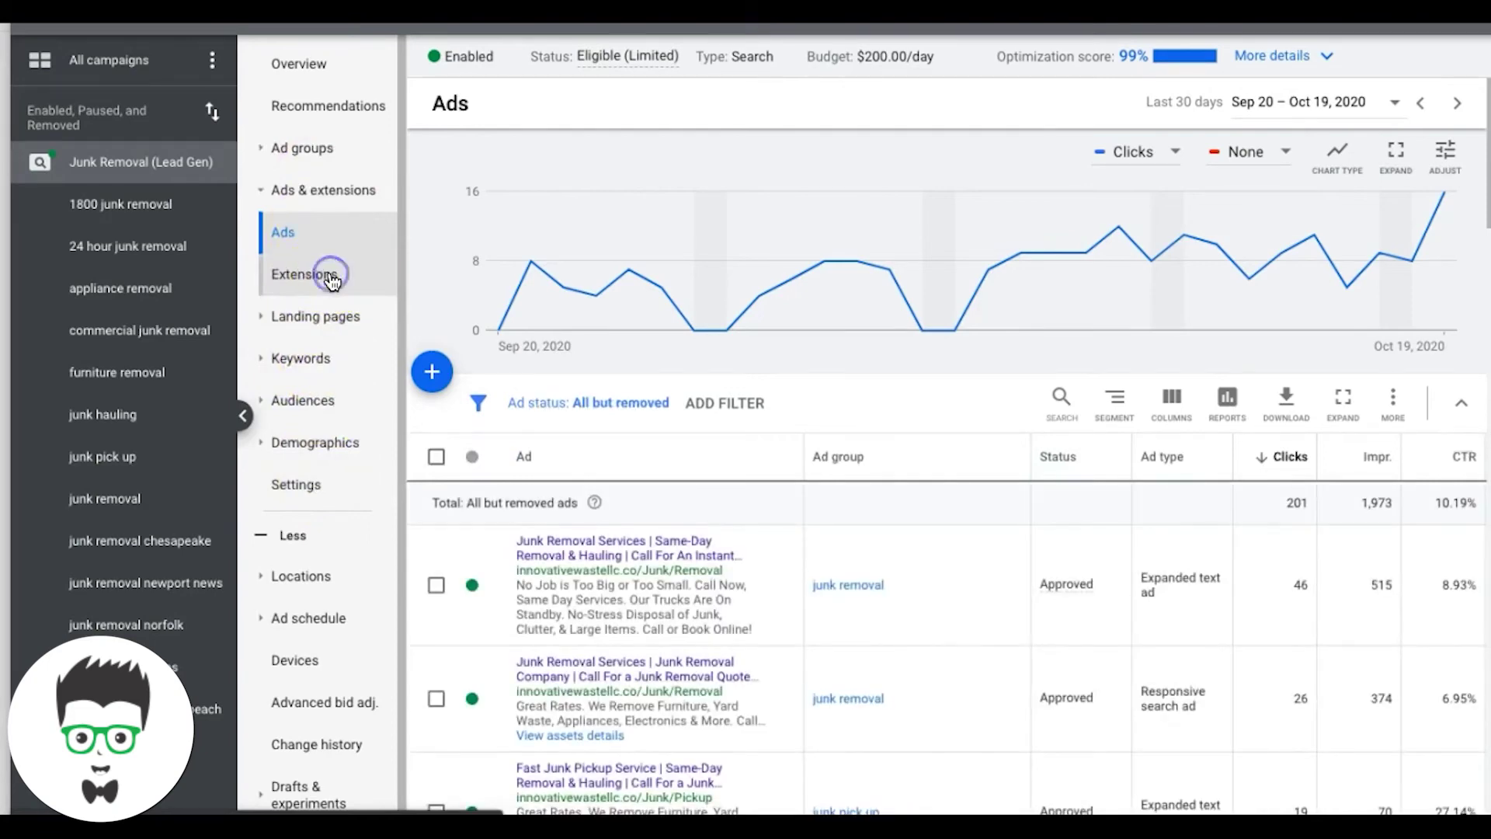
scroll(710, 357, "down", 1)
scroll(710, 362, "up", 1)
left_click(454, 177)
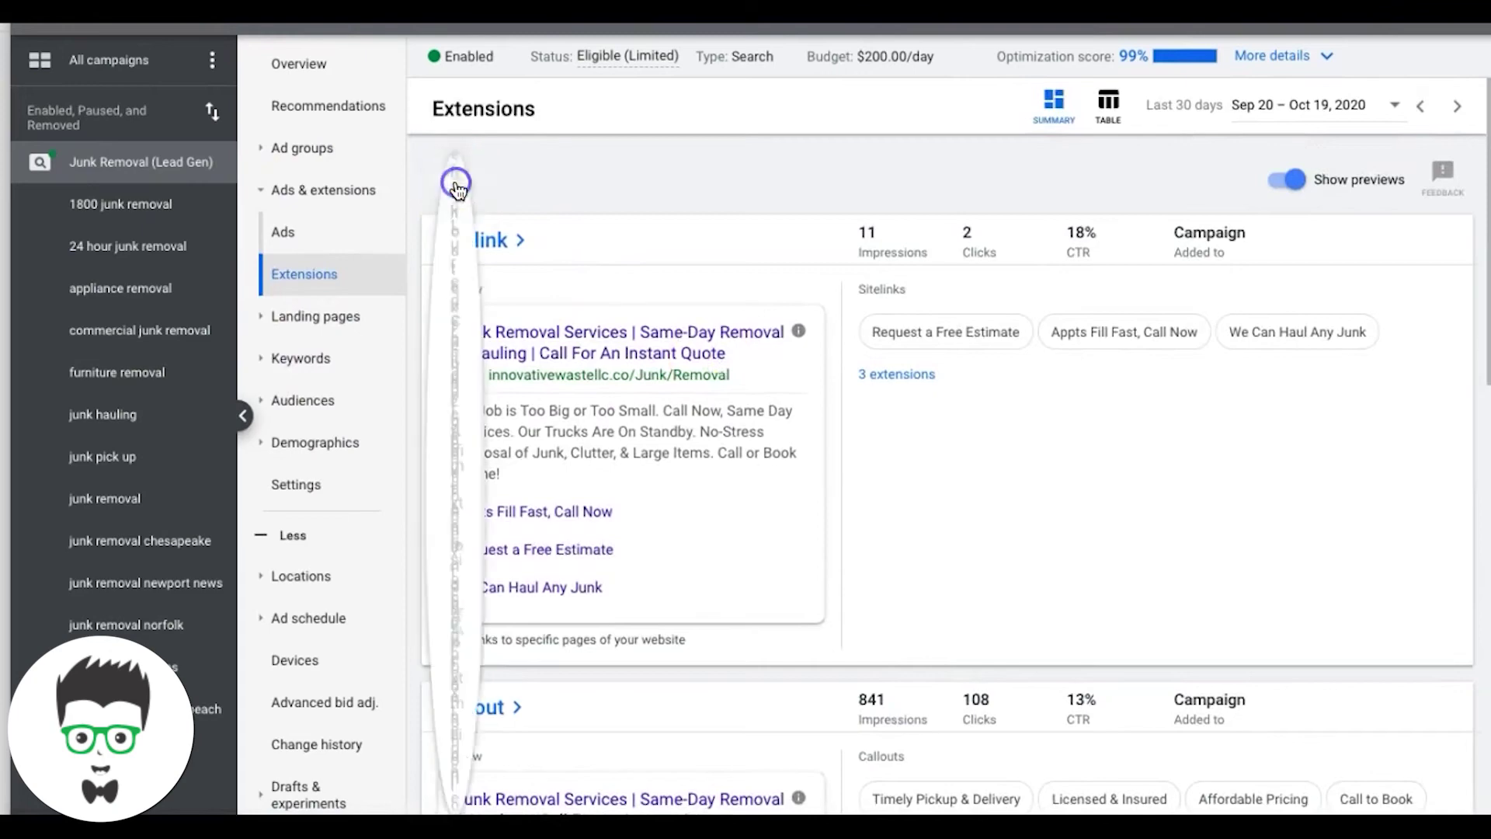
left_click(507, 426)
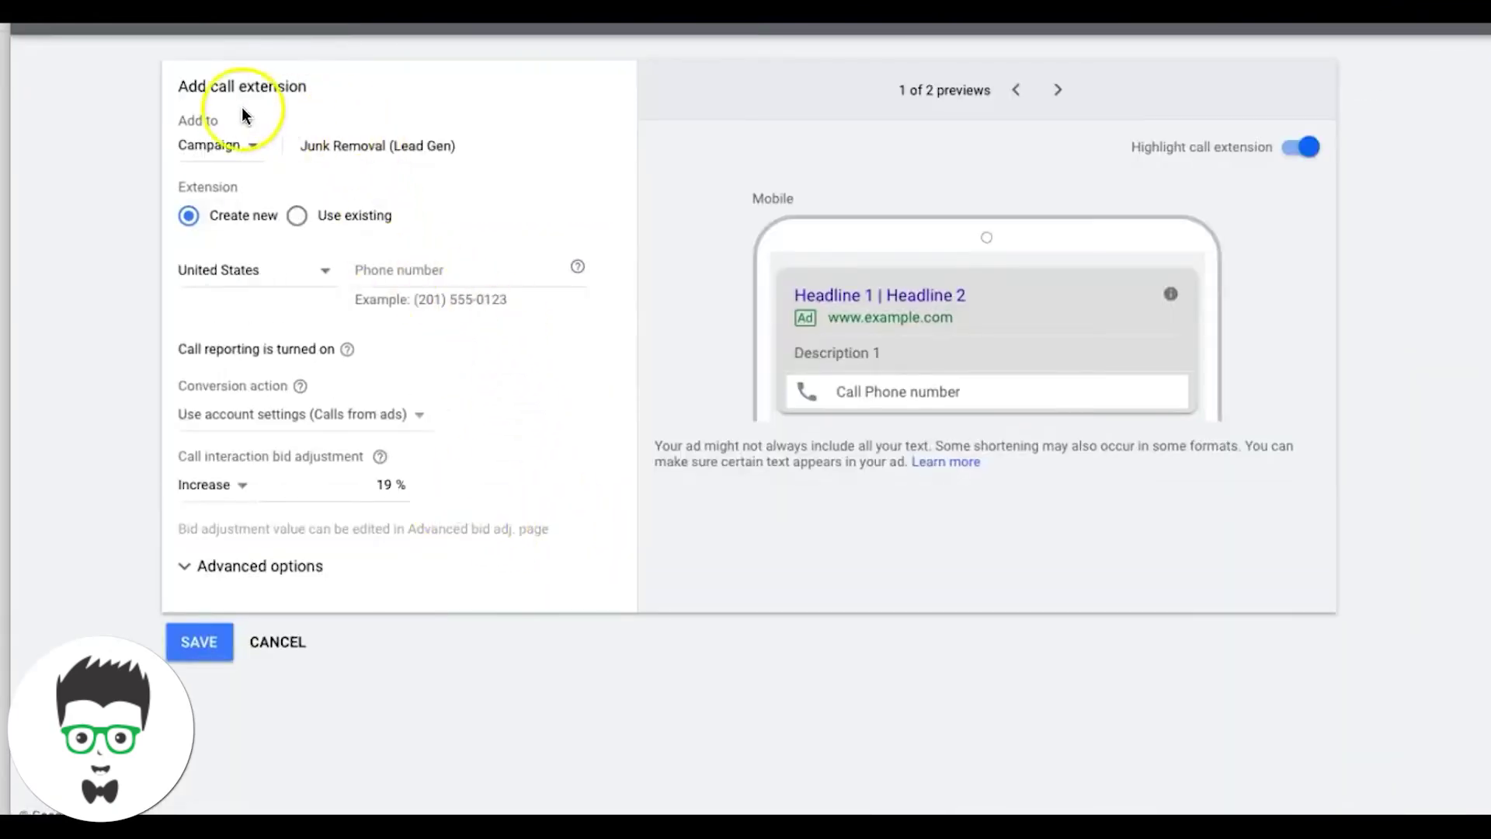
- Set the new call extension's conversion action to "call extension"
left_click(390, 268)
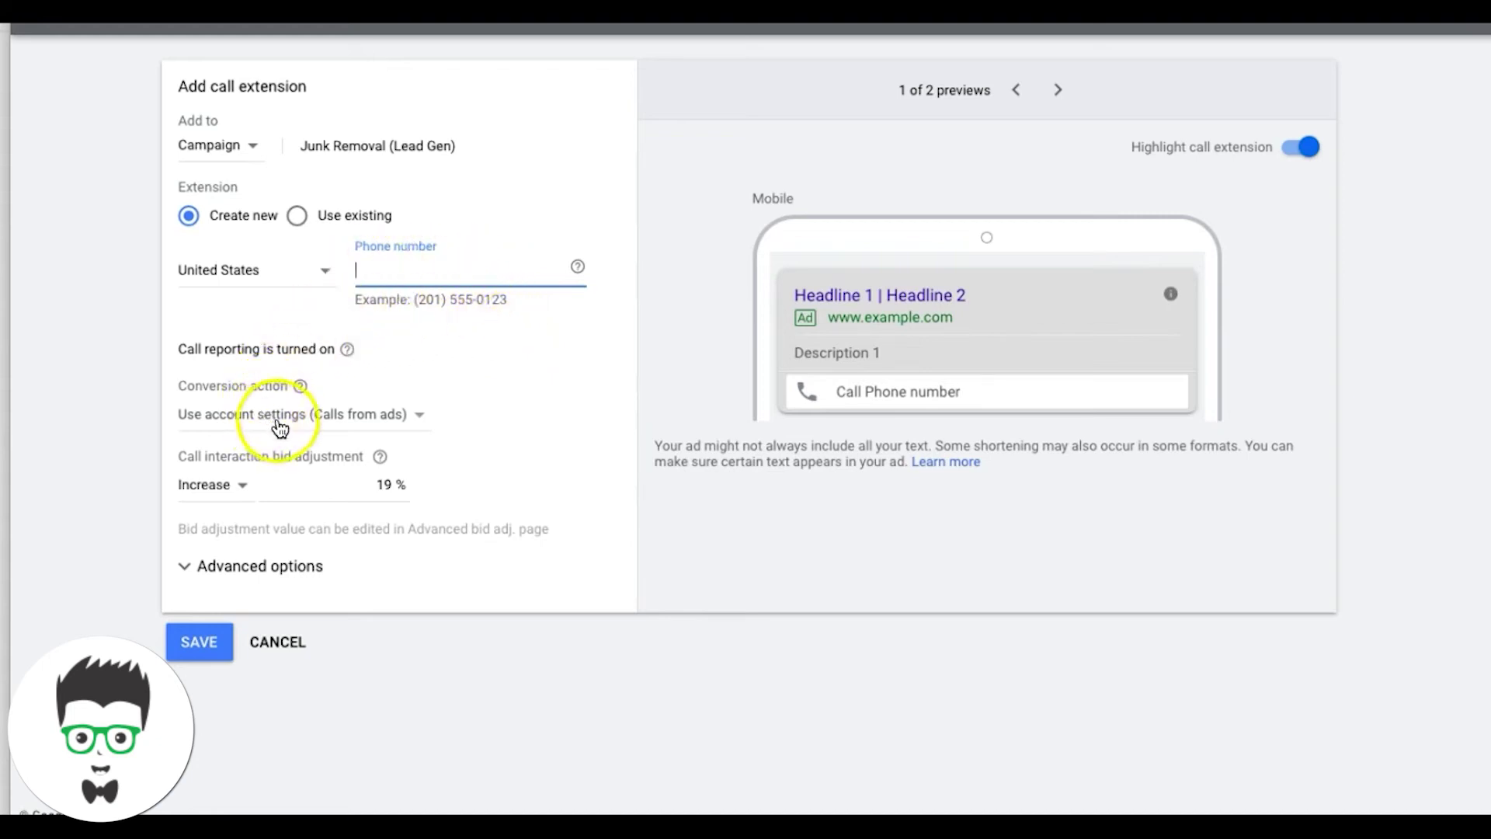
left_click(320, 426)
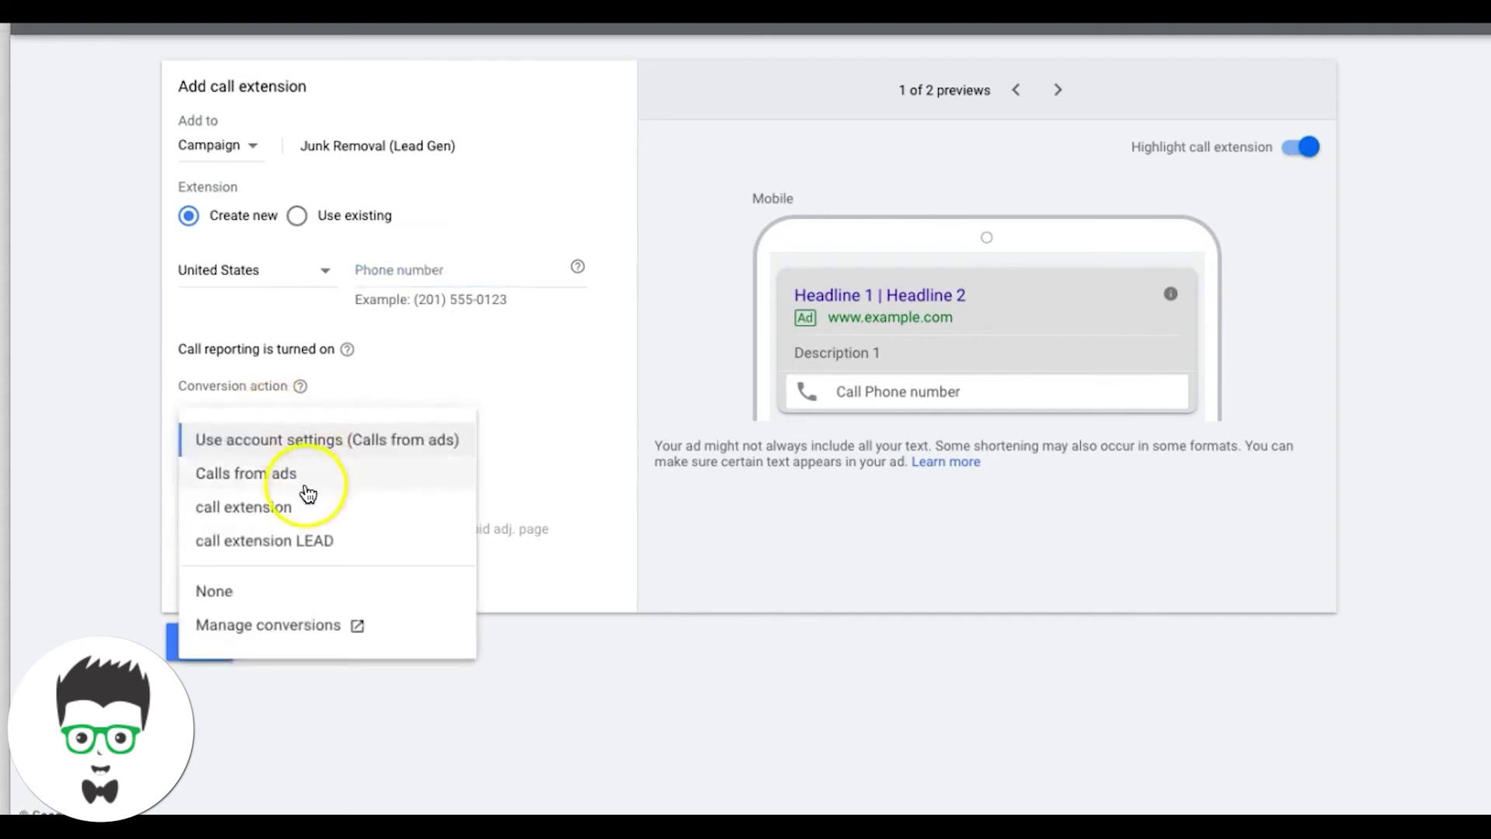
left_click(263, 513)
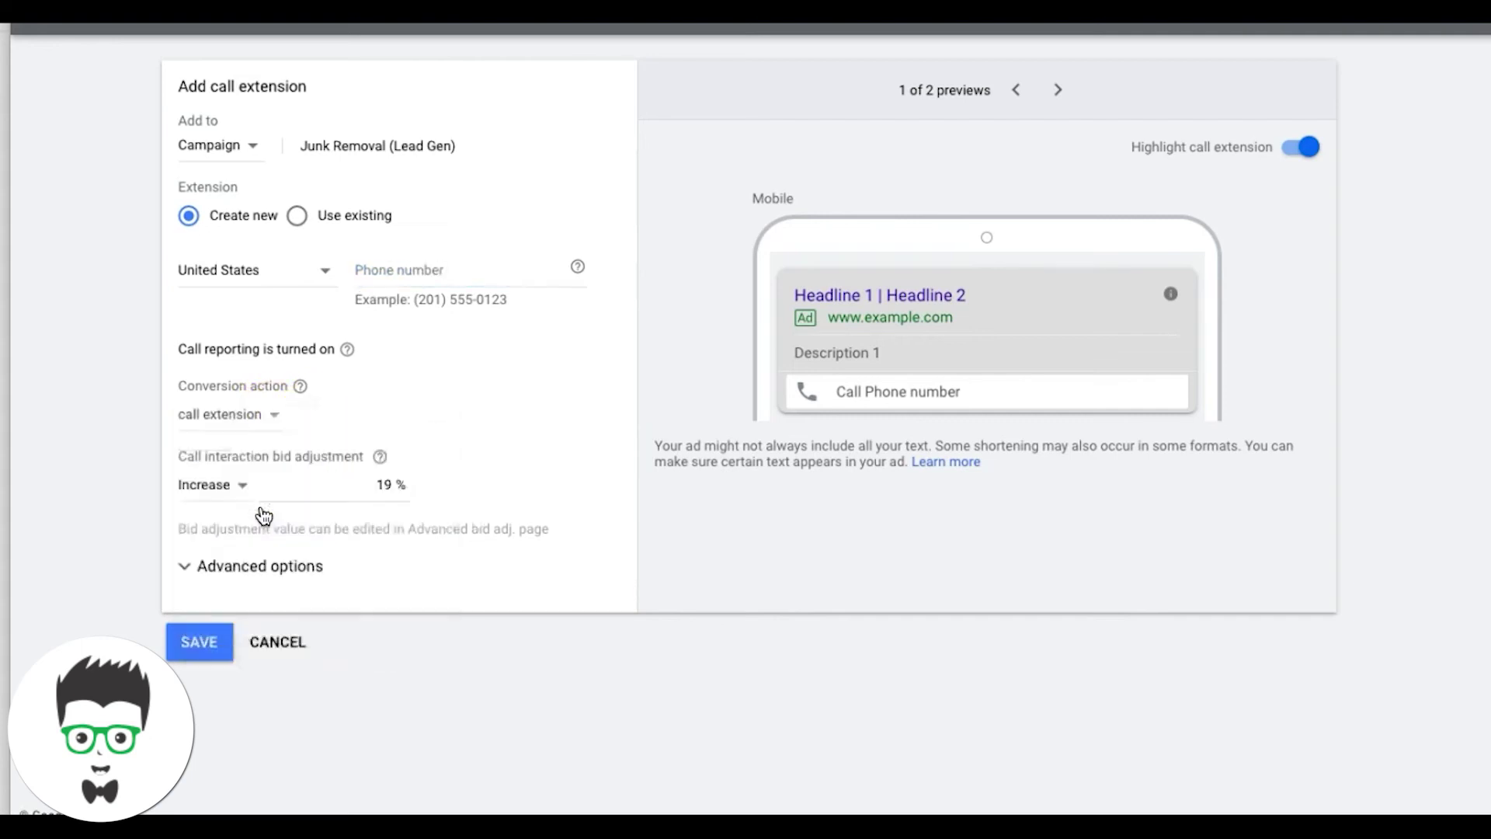
- Try the Mobile device preference in the call extension's advanced options, check the scheduling settings, and discard the new extension
left_click(186, 567)
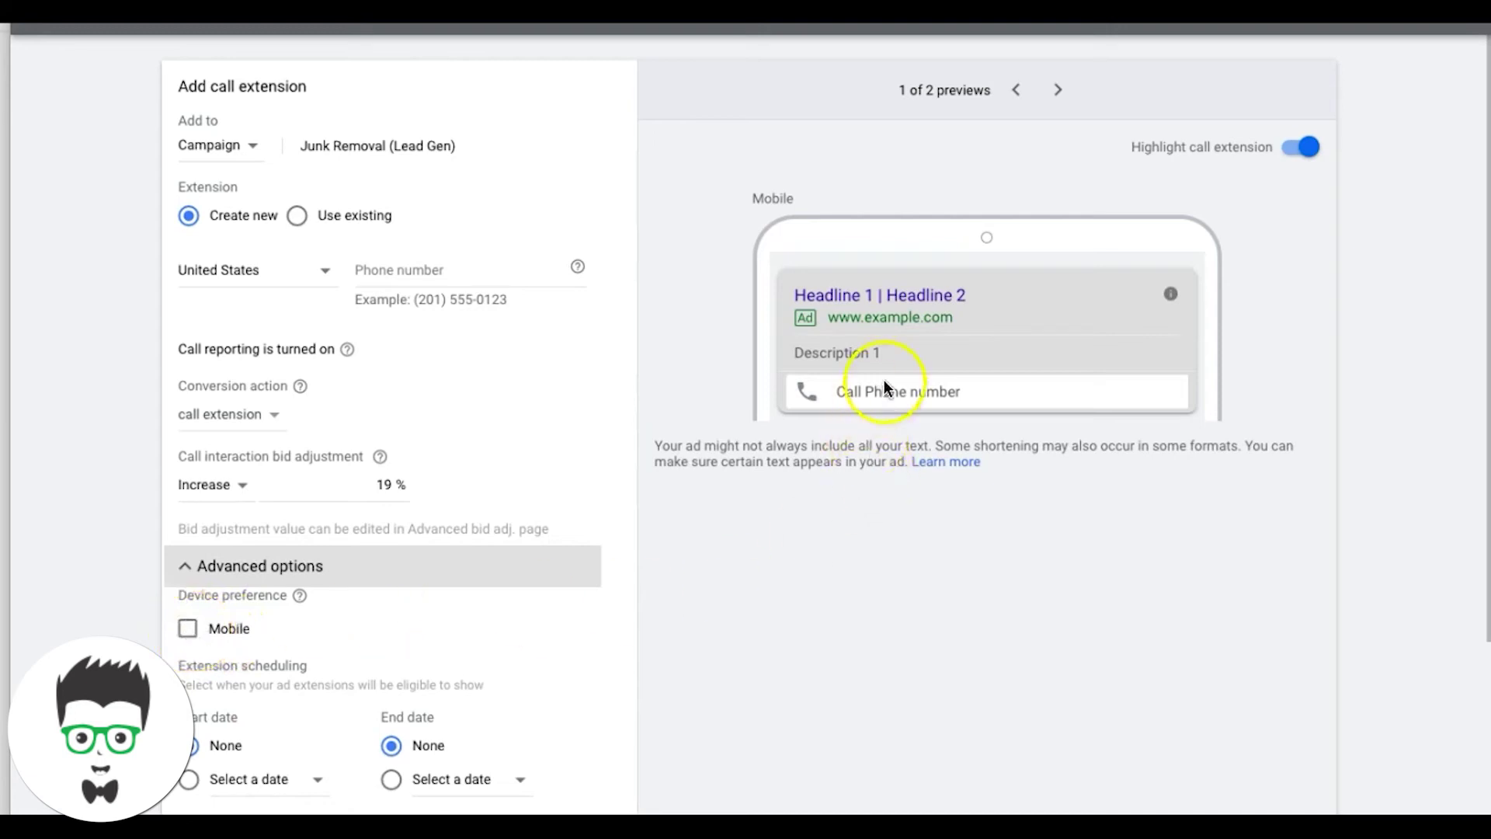
left_click(188, 629)
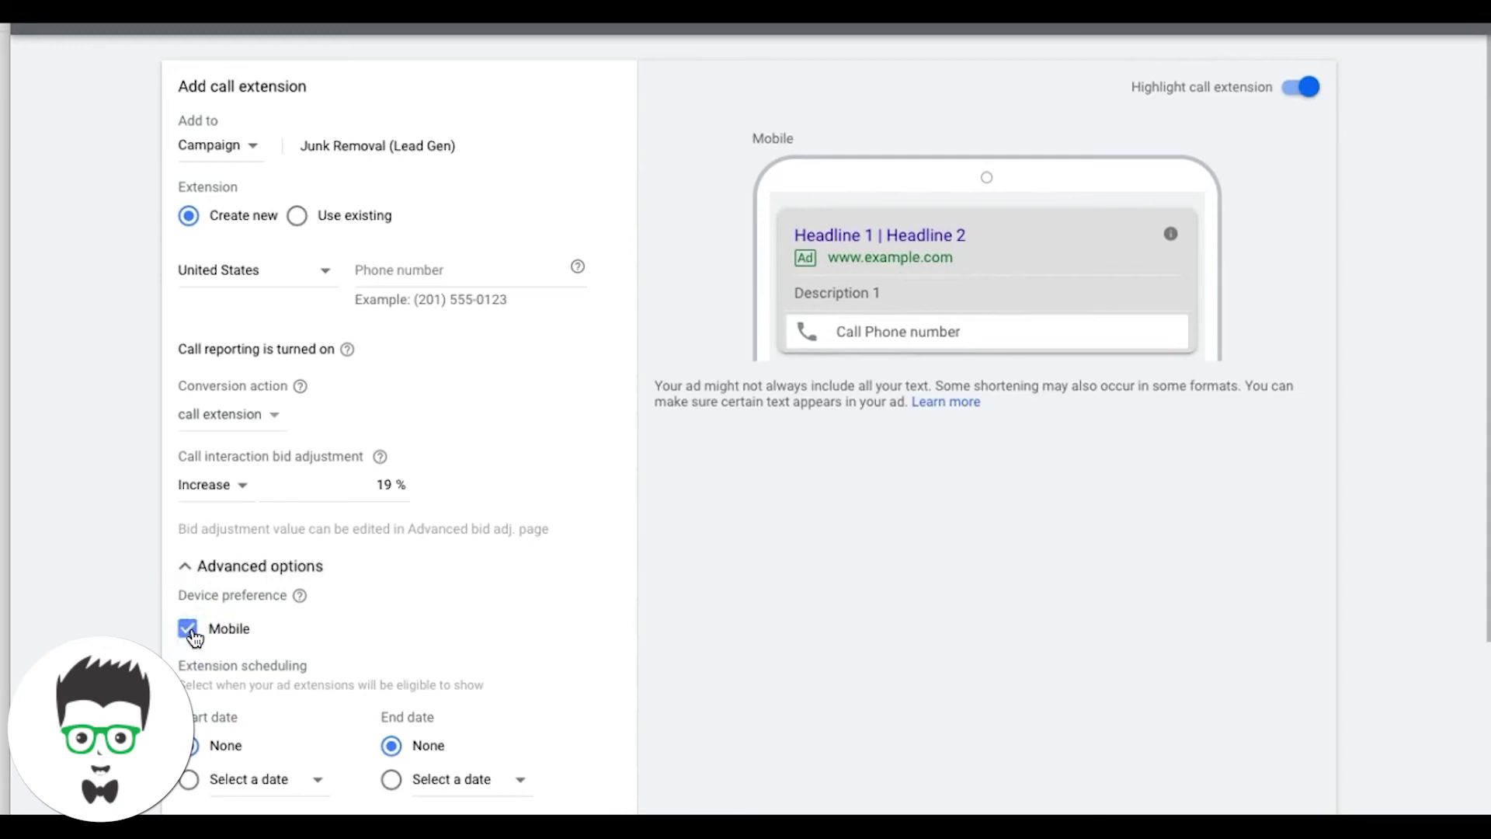
left_click(190, 631)
scroll(443, 496, "down", 3)
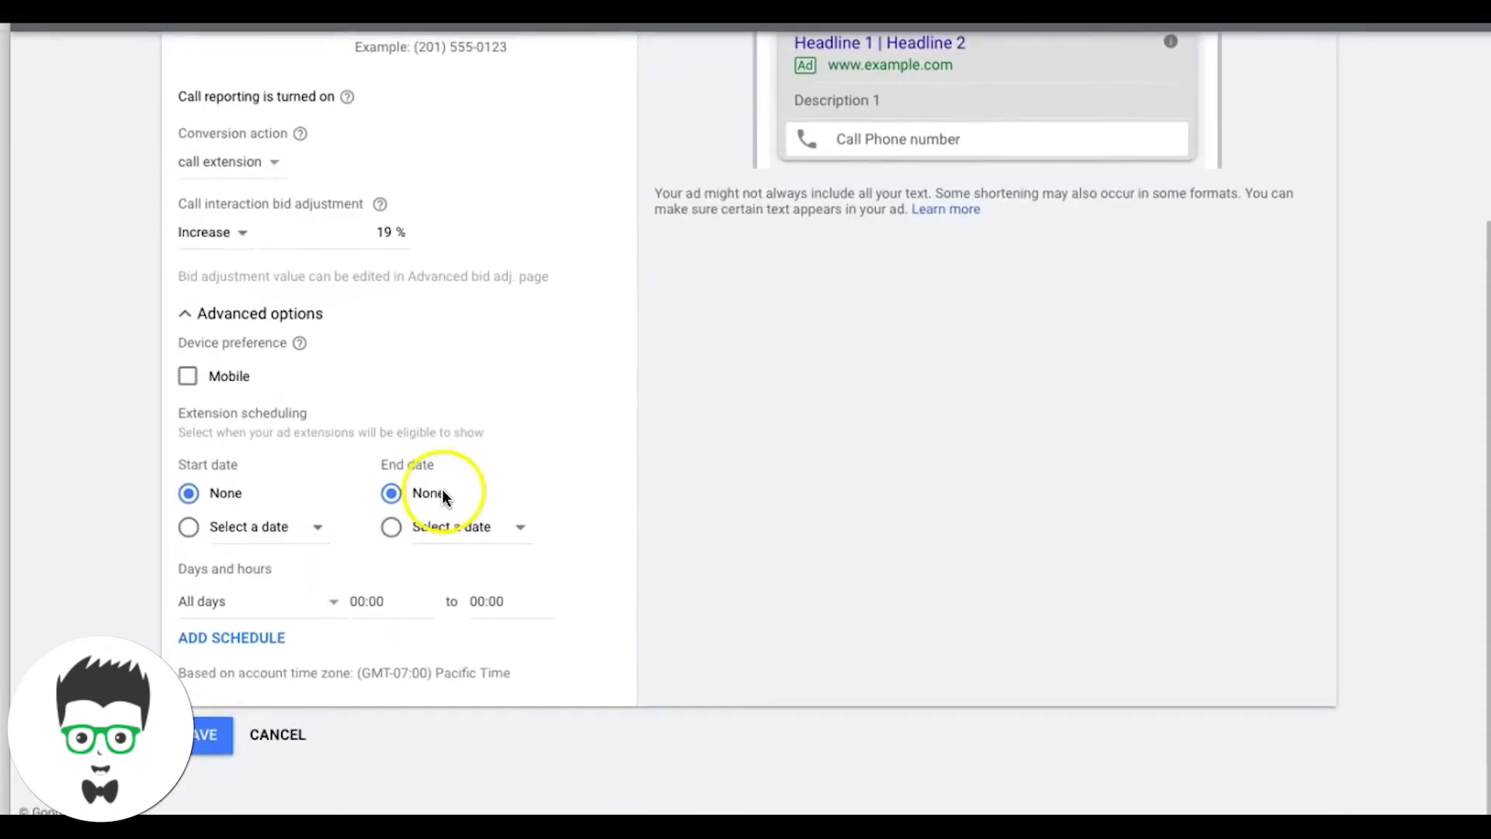
left_click(287, 737)
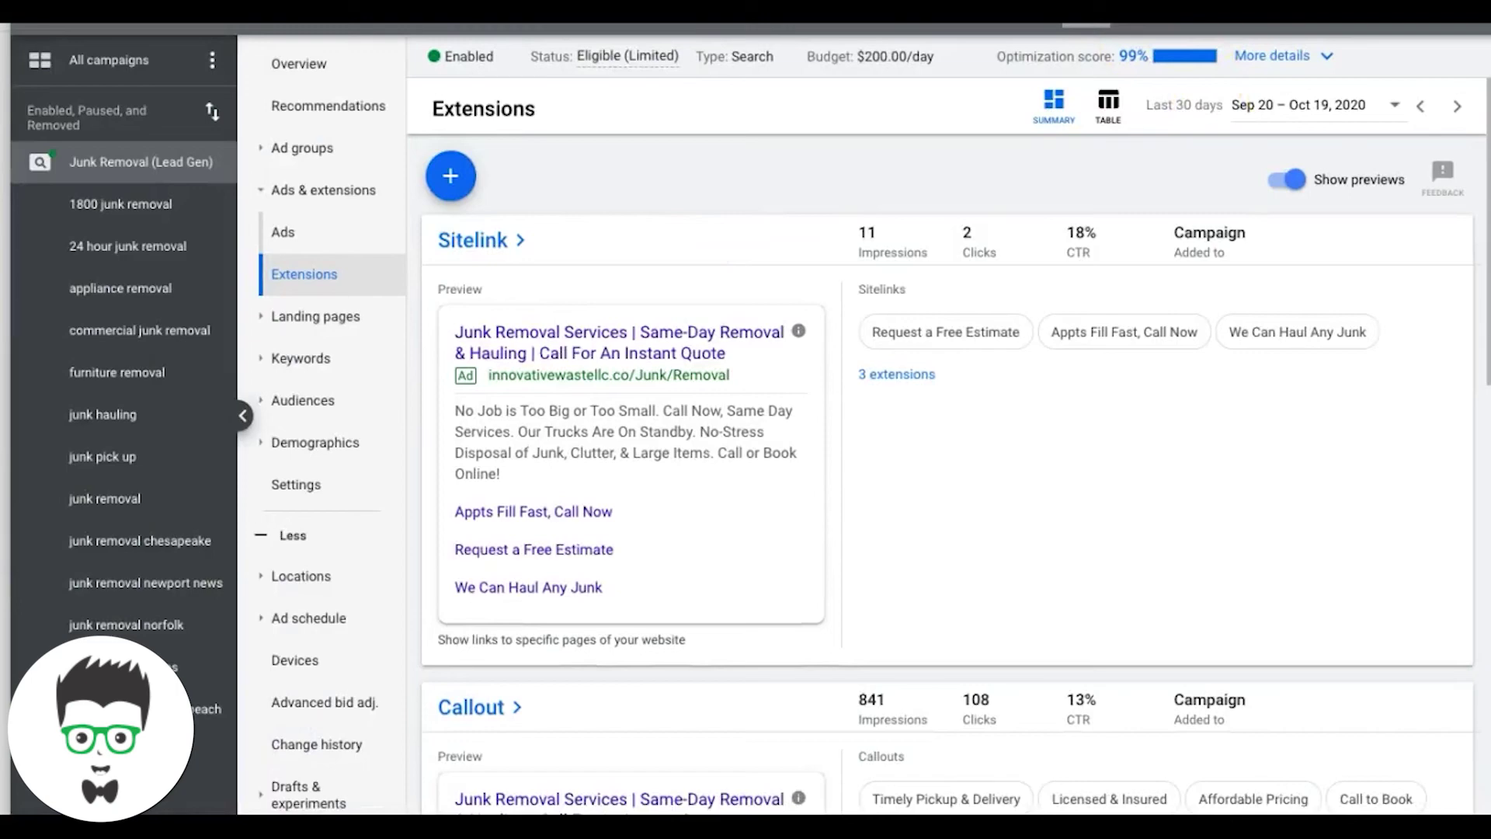
- Remove the "call extension" conversion action from the account's conversion actions and clear the selection
left_click(1024, 17)
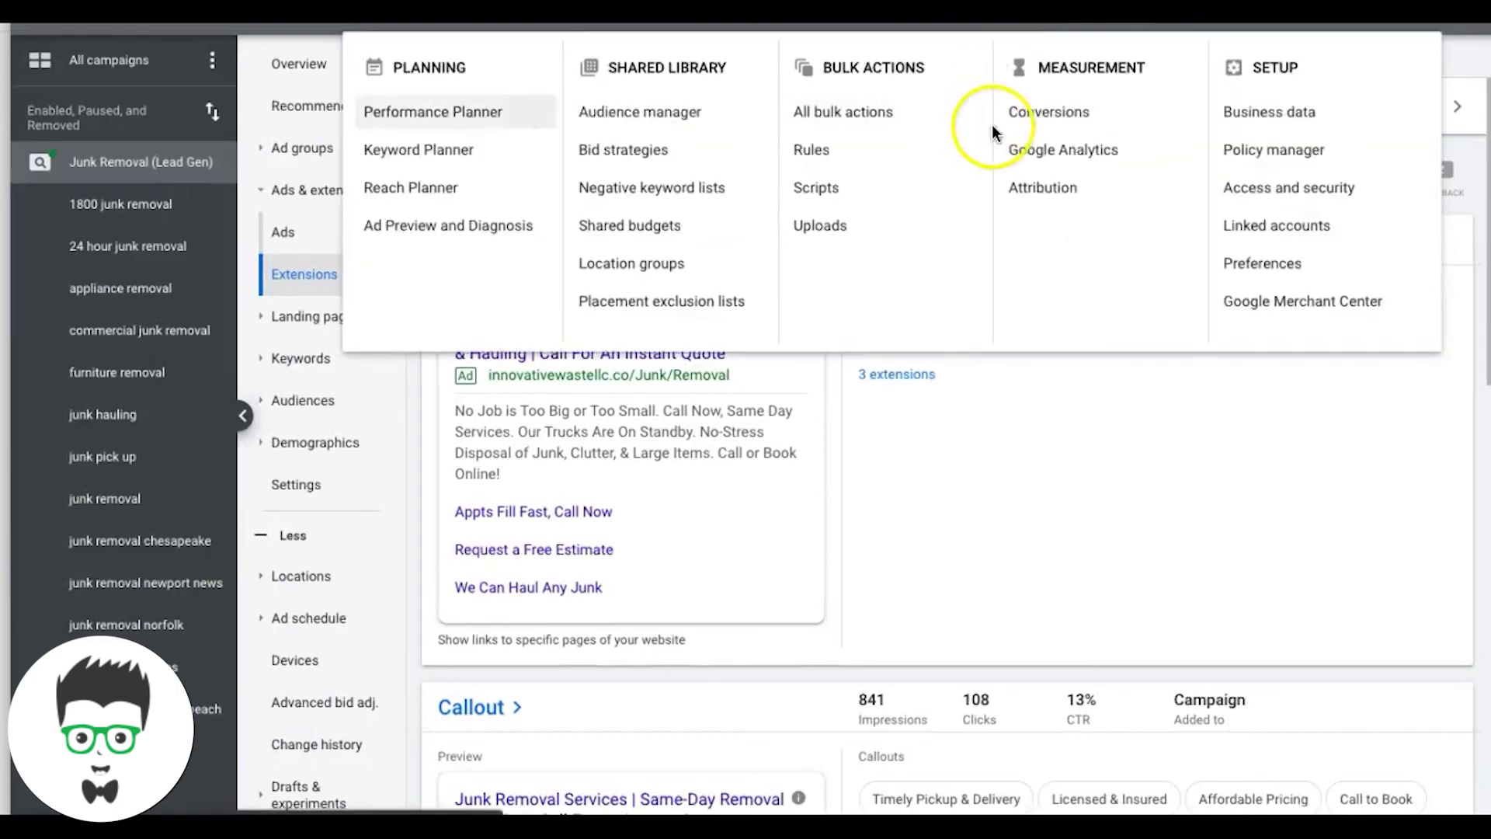
left_click(1062, 116)
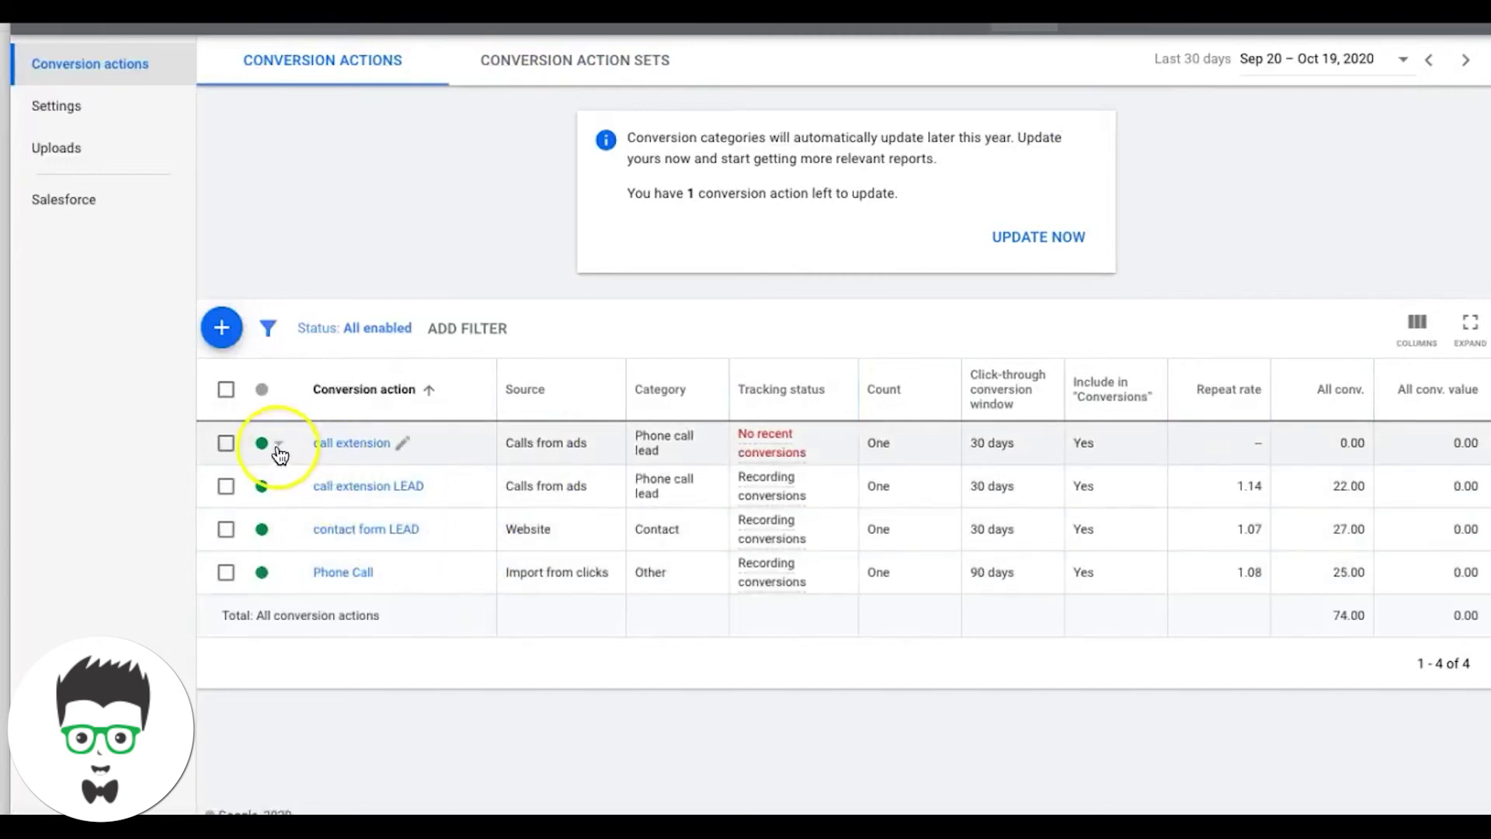
left_click(226, 443)
left_click(331, 327)
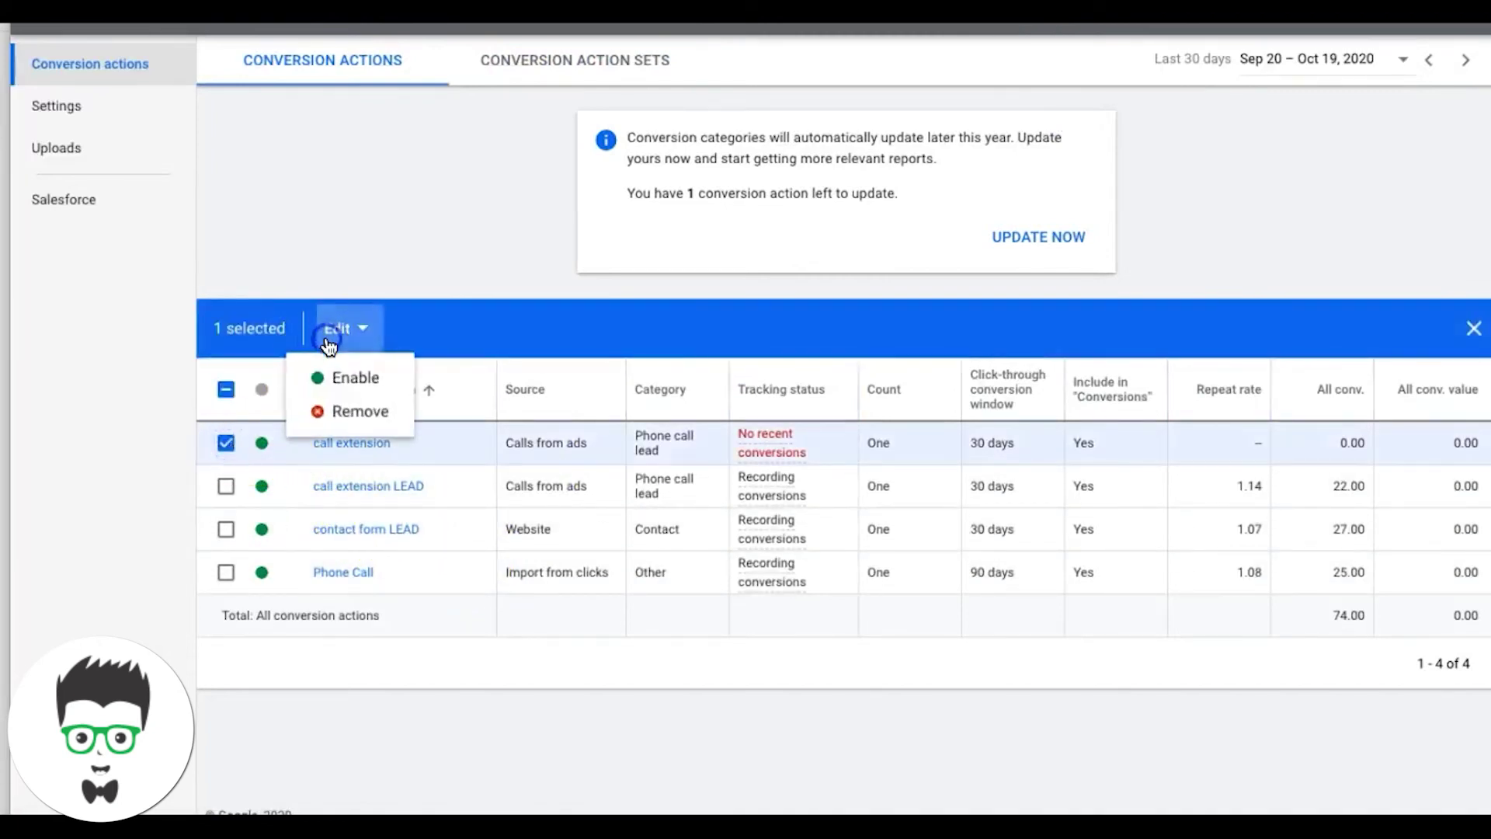
left_click(347, 412)
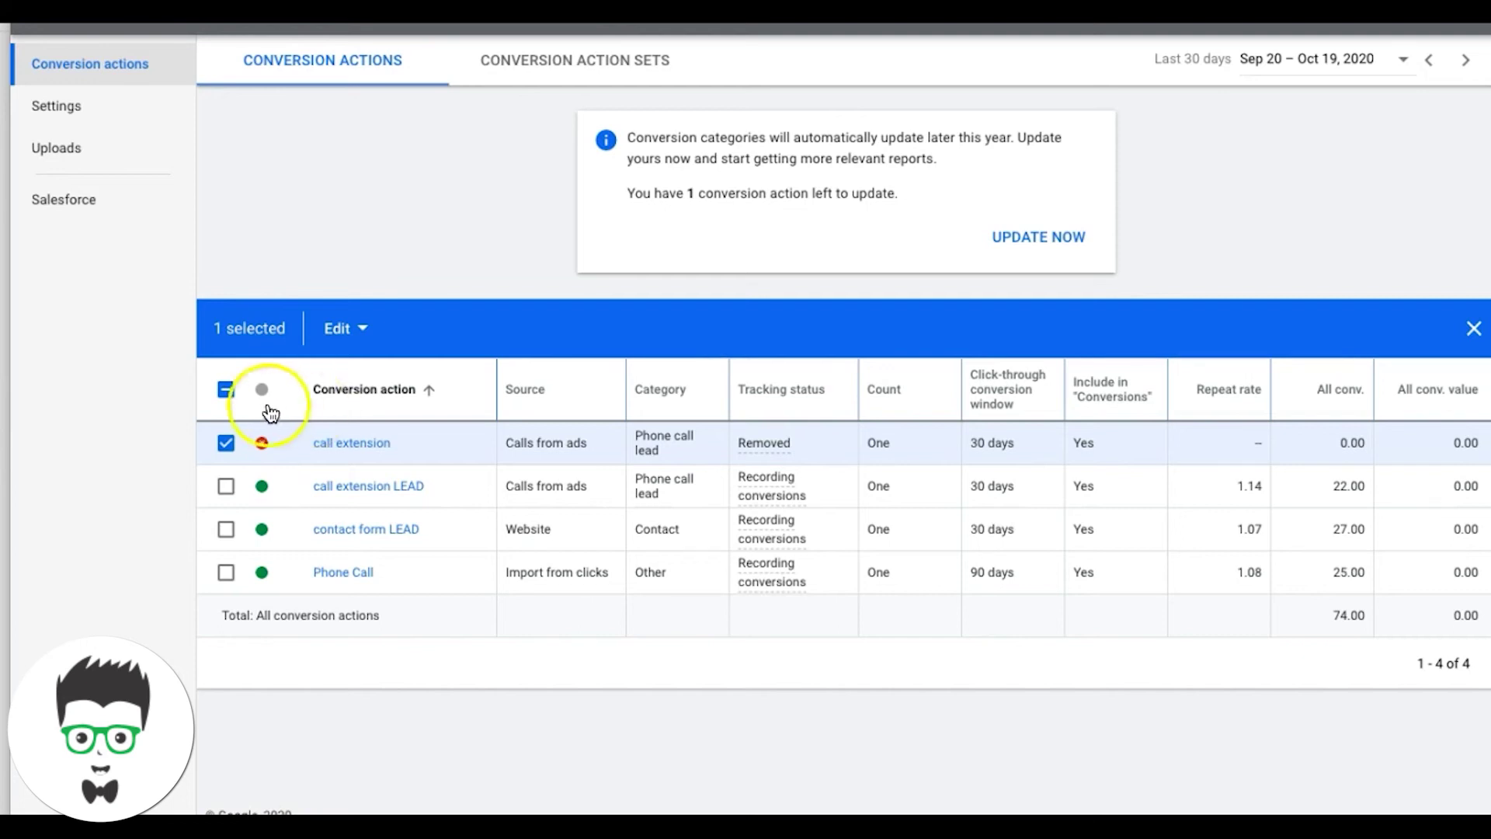
left_click(227, 389)
left_click(229, 389)
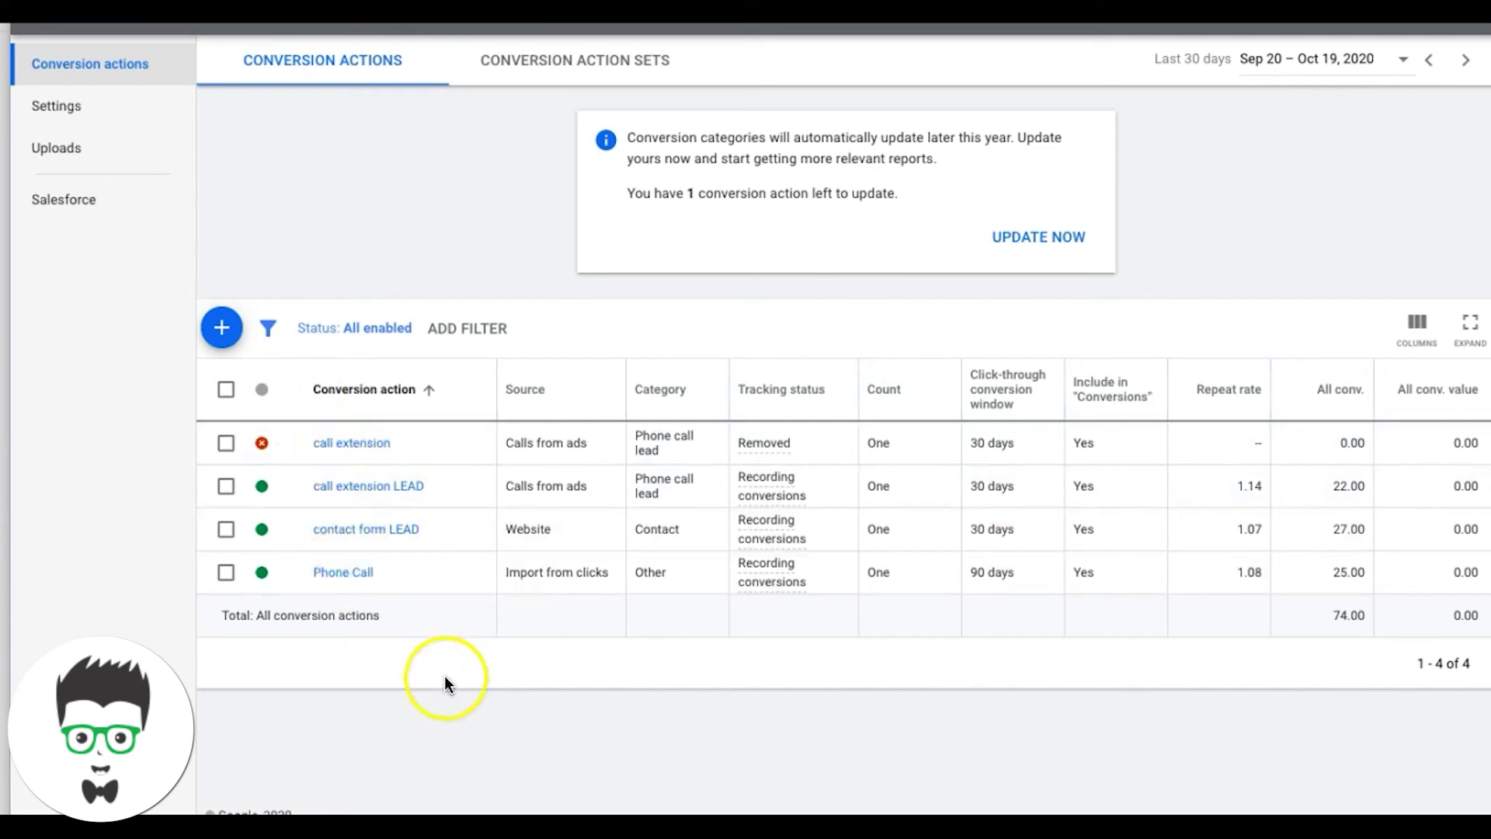
- Start a new phone call conversion action that tracks calls to a phone number on the website
left_click(221, 326)
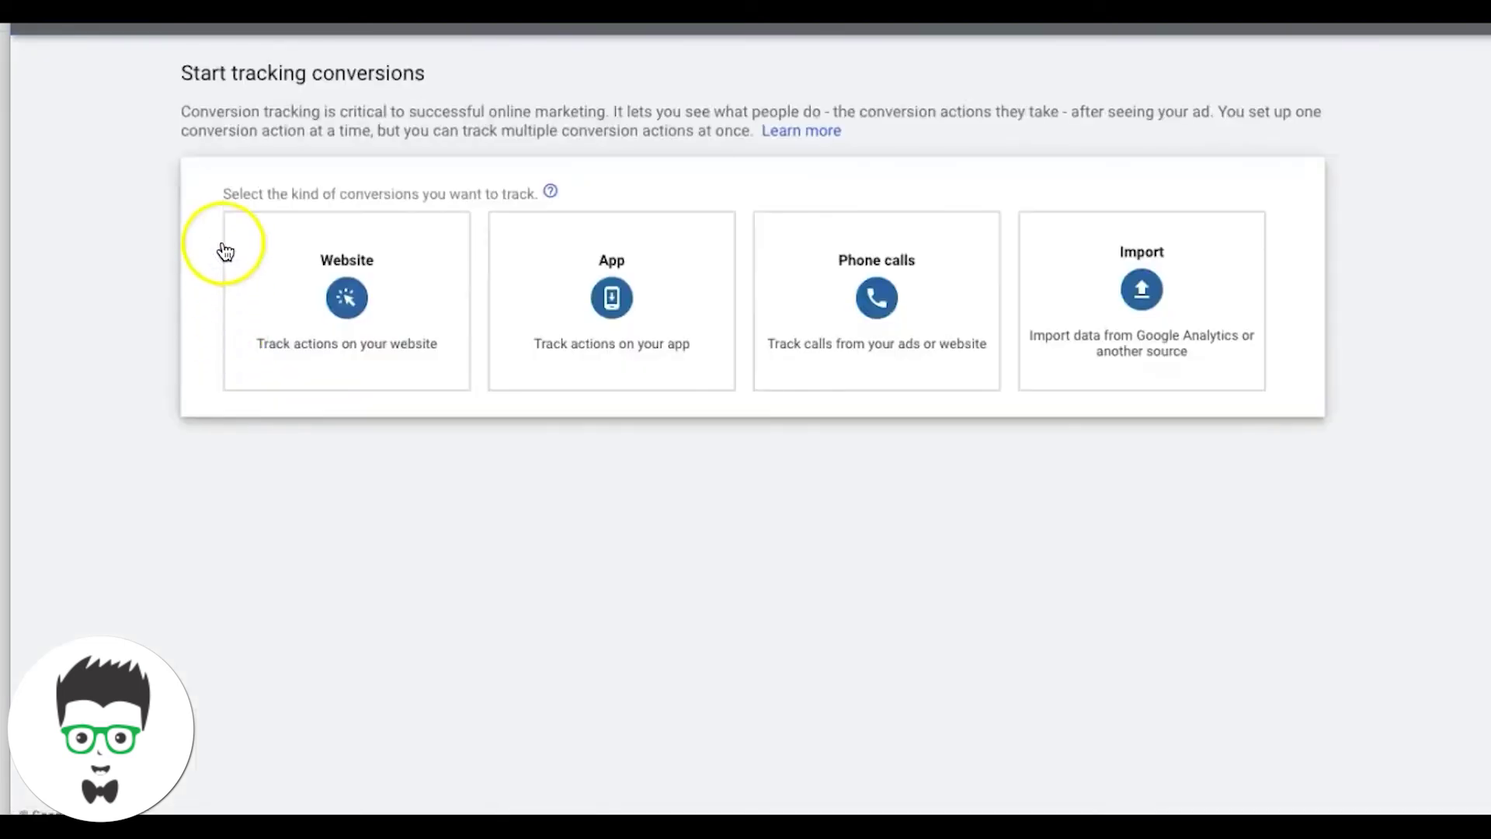
left_click(854, 318)
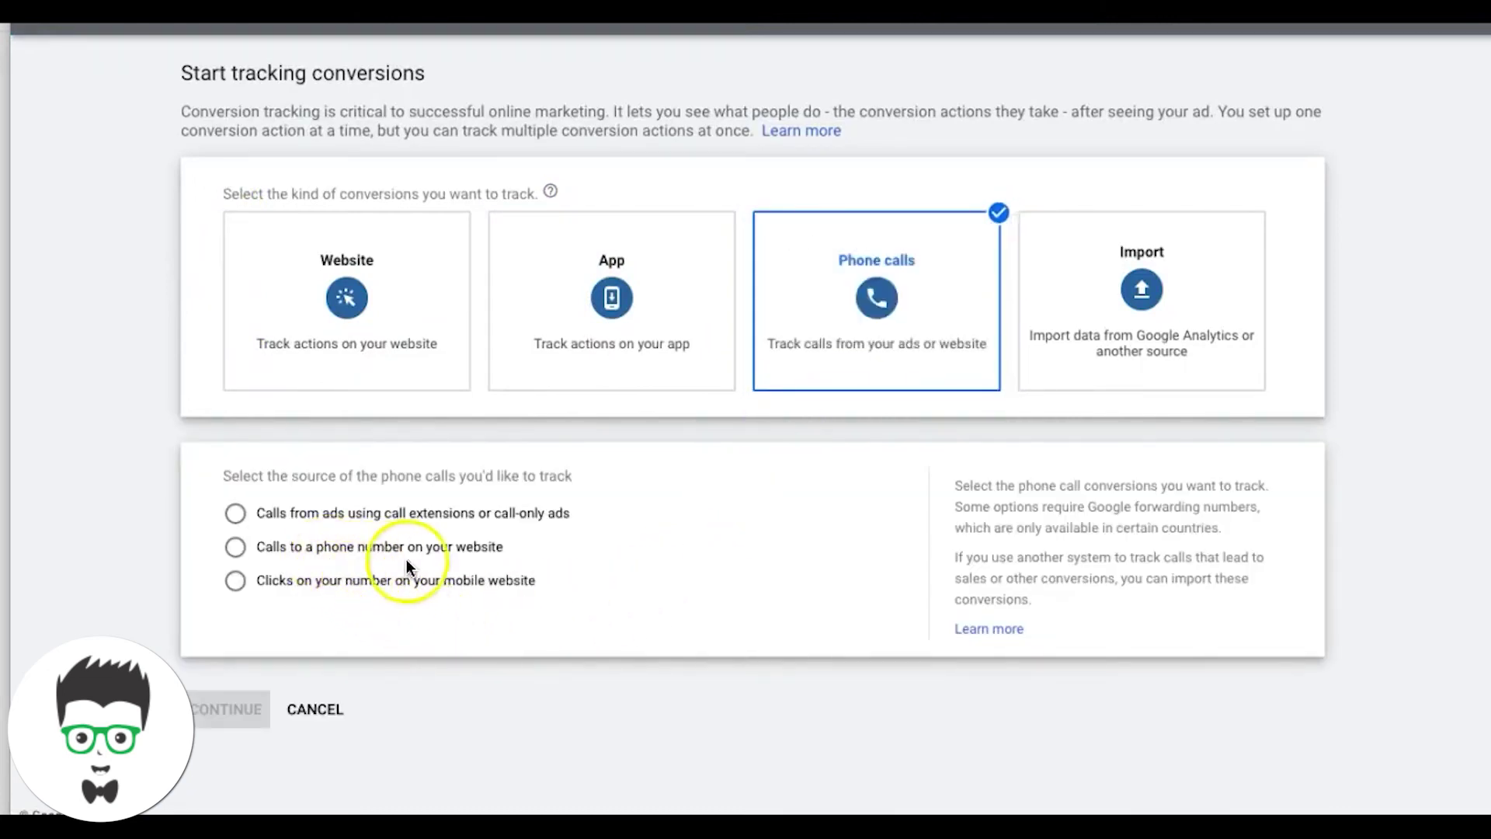
left_click(233, 548)
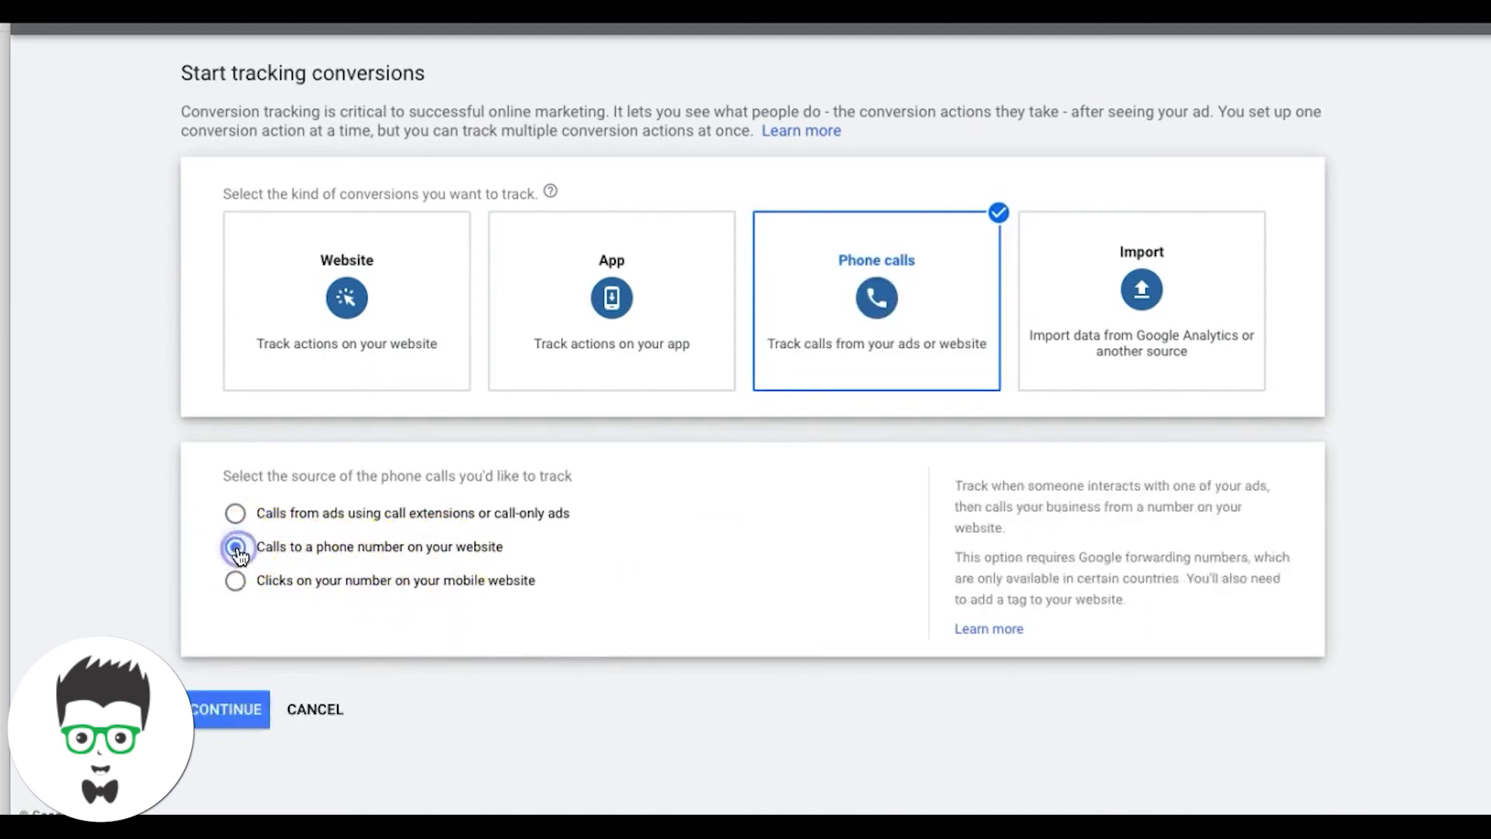
left_click(233, 710)
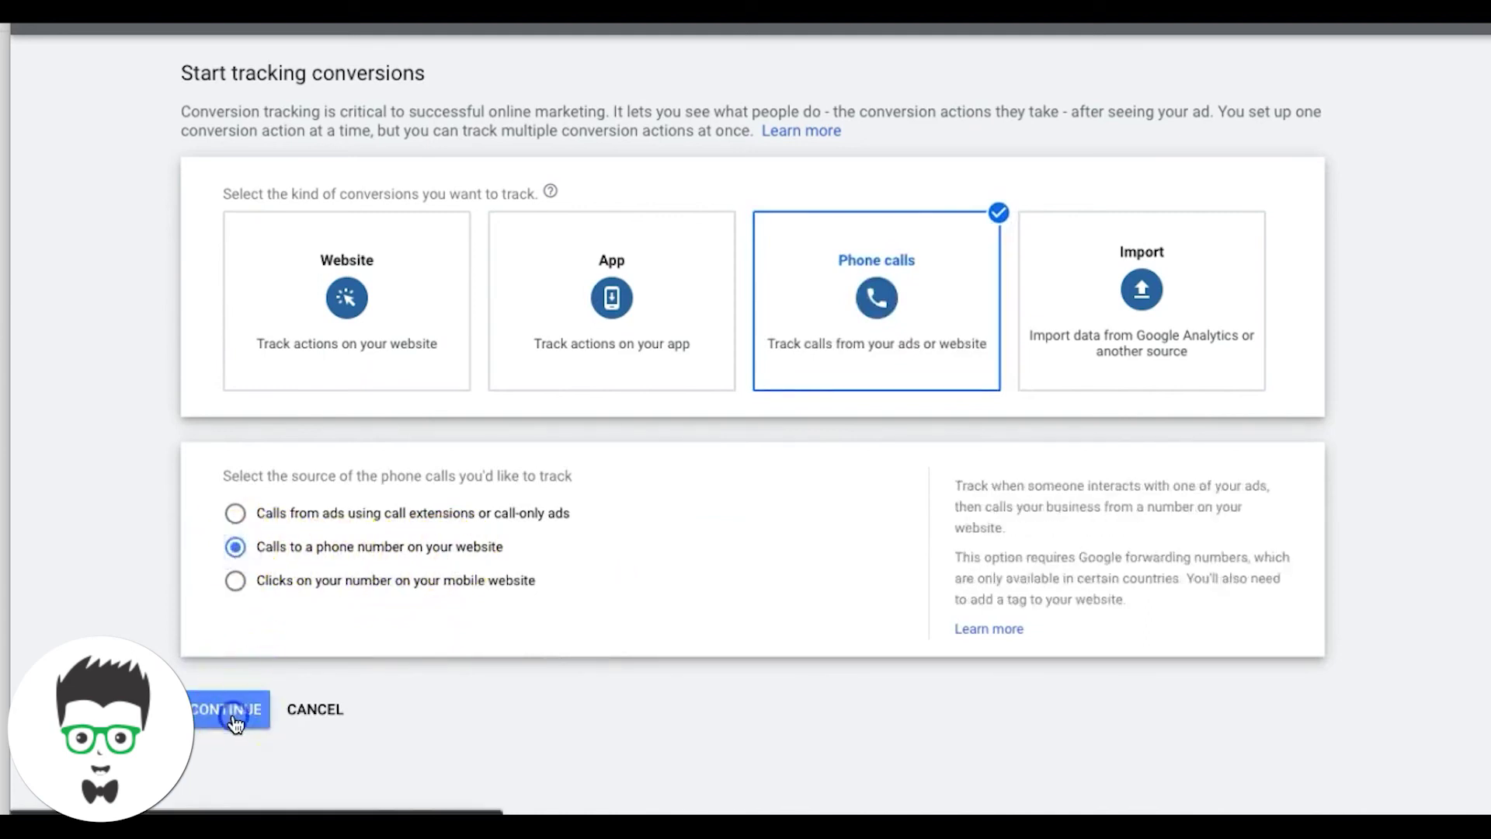
- Name the conversion "phone calls from website" and choose not to use a value for it
left_click(489, 337)
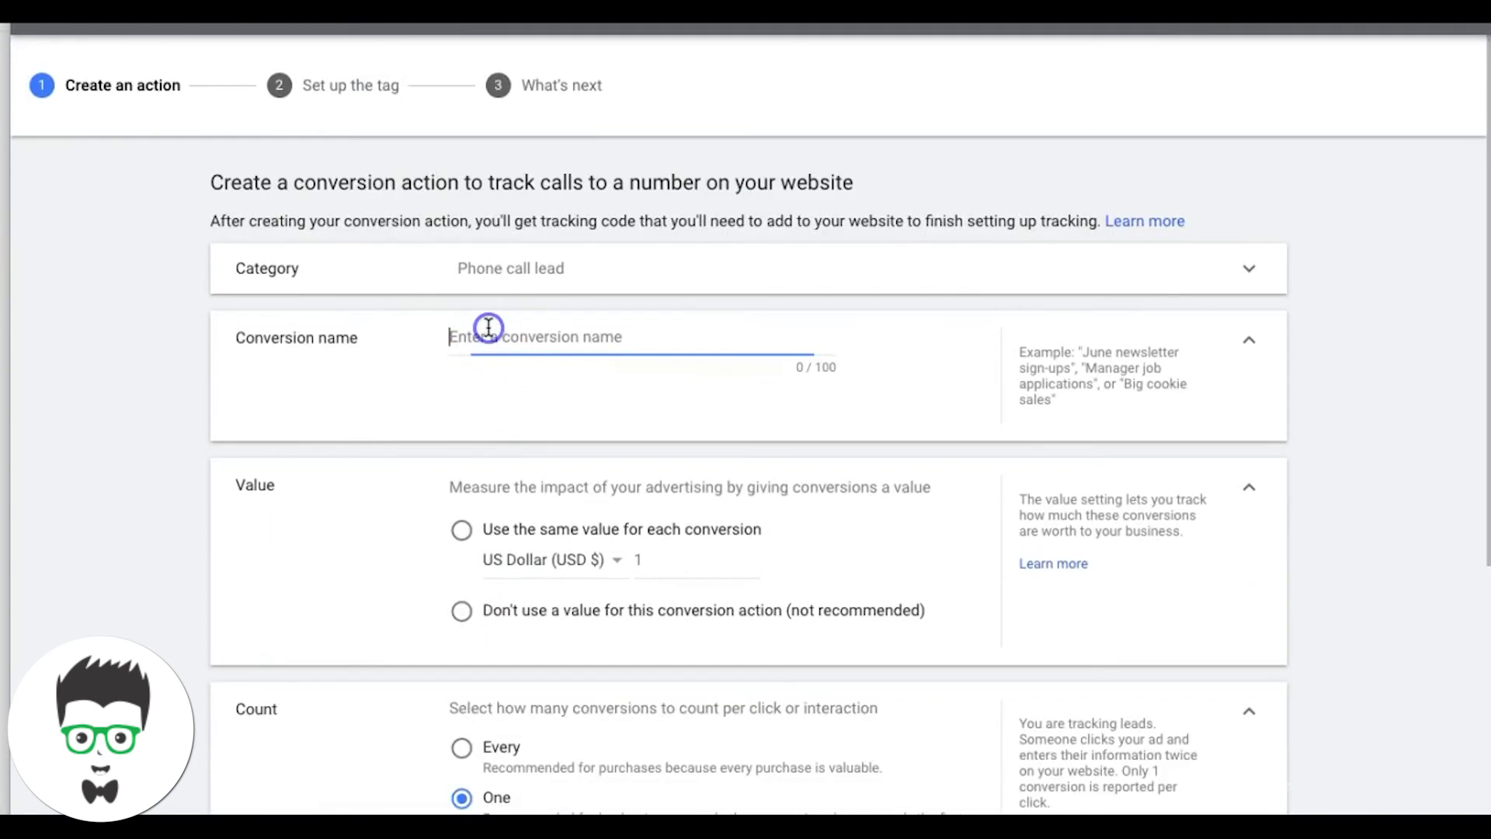
type("pho")
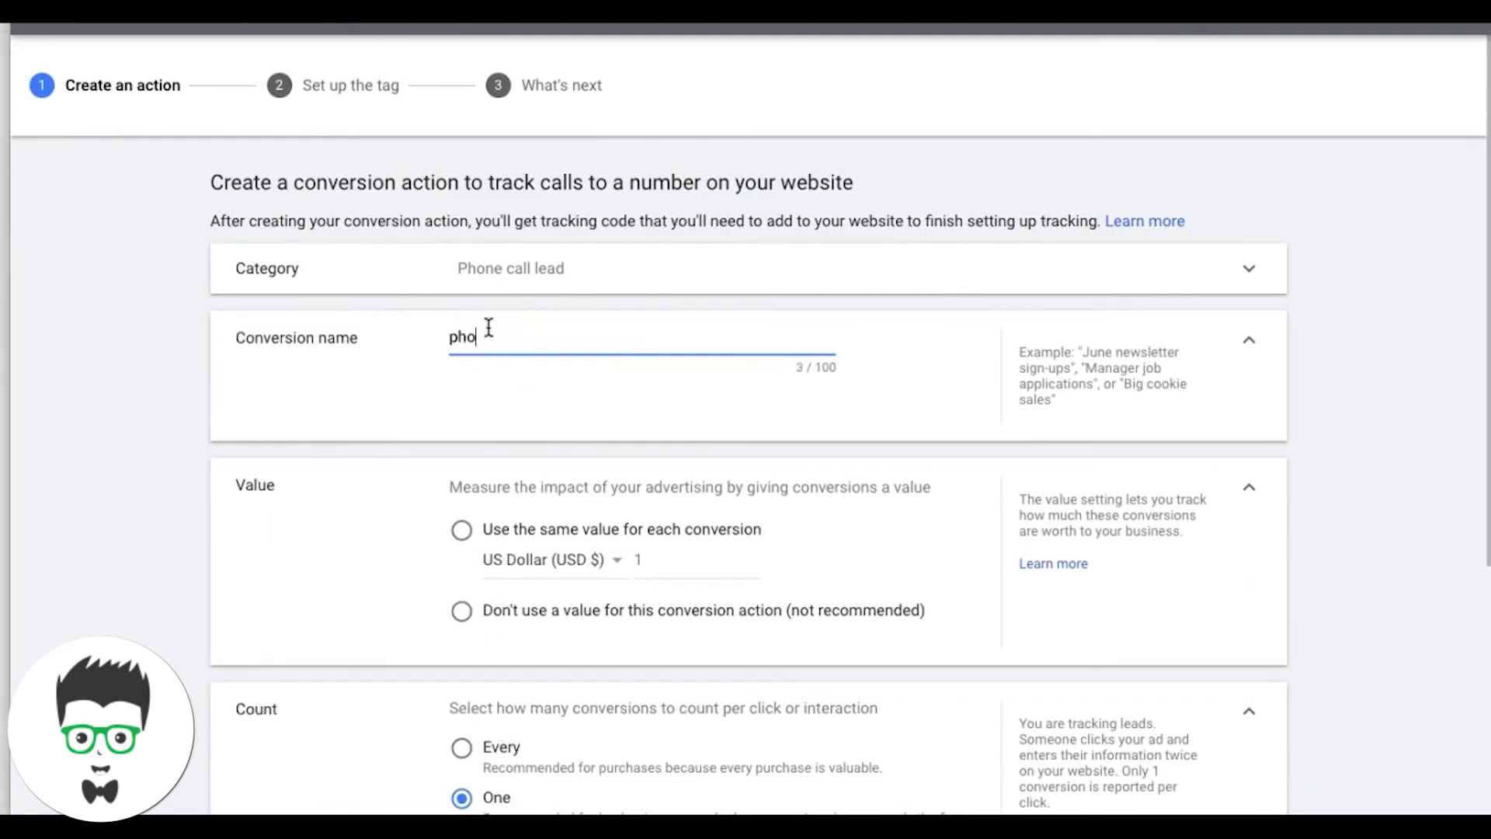
type("ne calls from website")
left_click(466, 613)
- Set the minimum call length to 1 second and create the website call conversion action
scroll(608, 552, "down", 4)
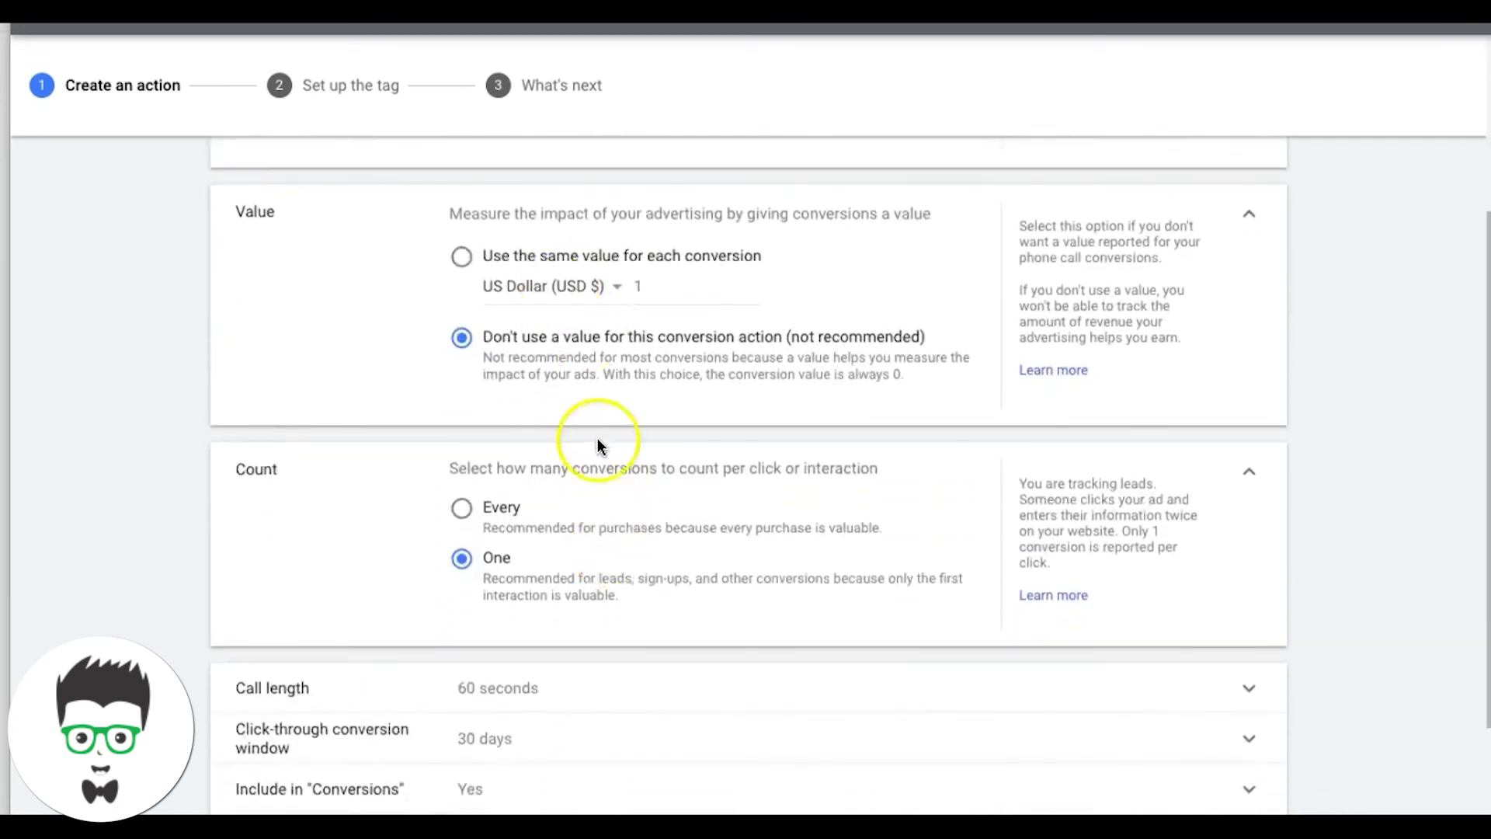
scroll(613, 384, "down", 2)
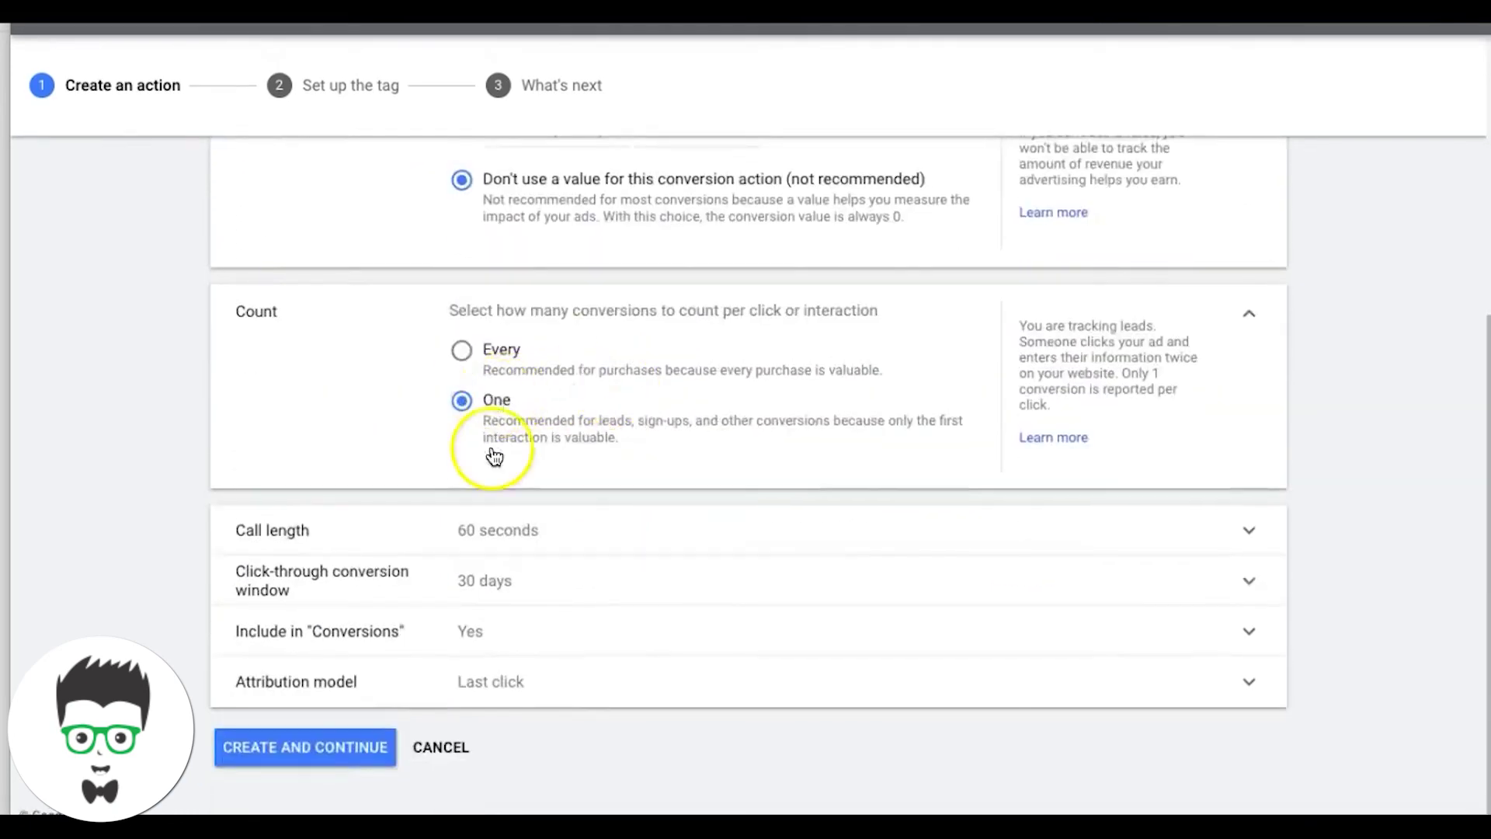
left_click(498, 542)
left_click_drag(466, 565, 421, 562)
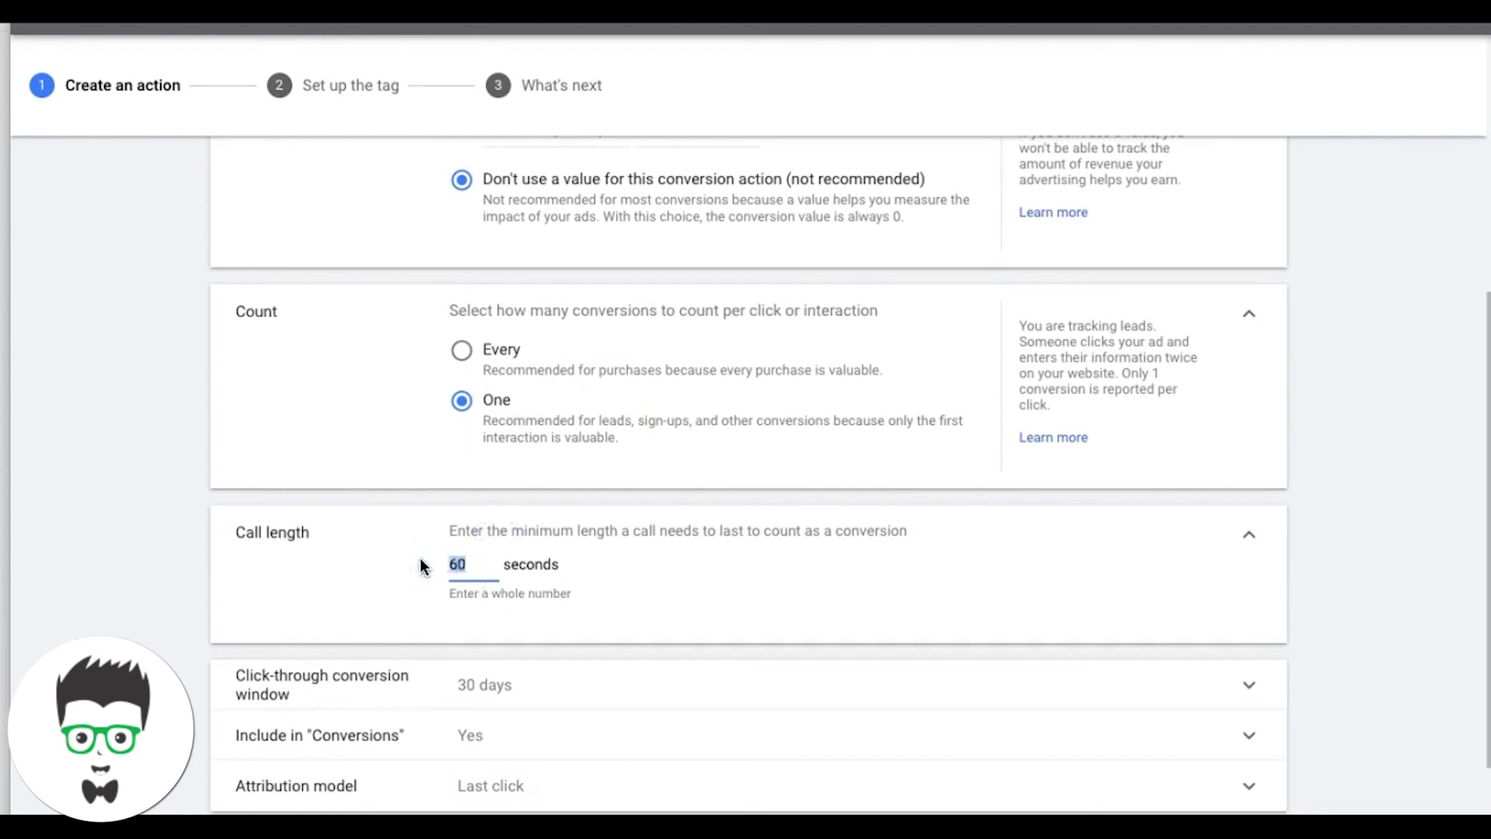
type("1")
scroll(511, 579, "down", 1)
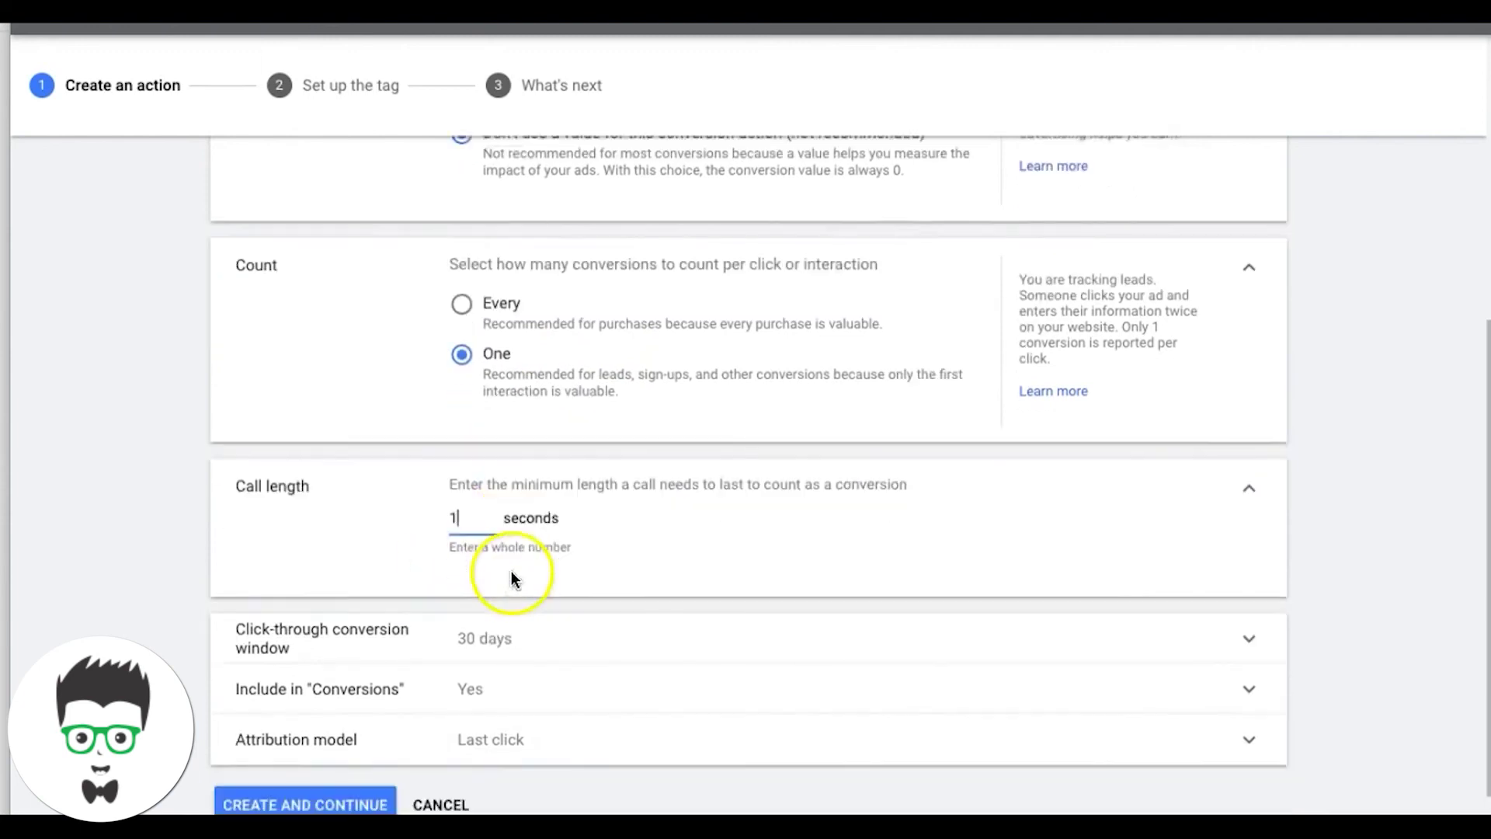
scroll(511, 579, "down", 1)
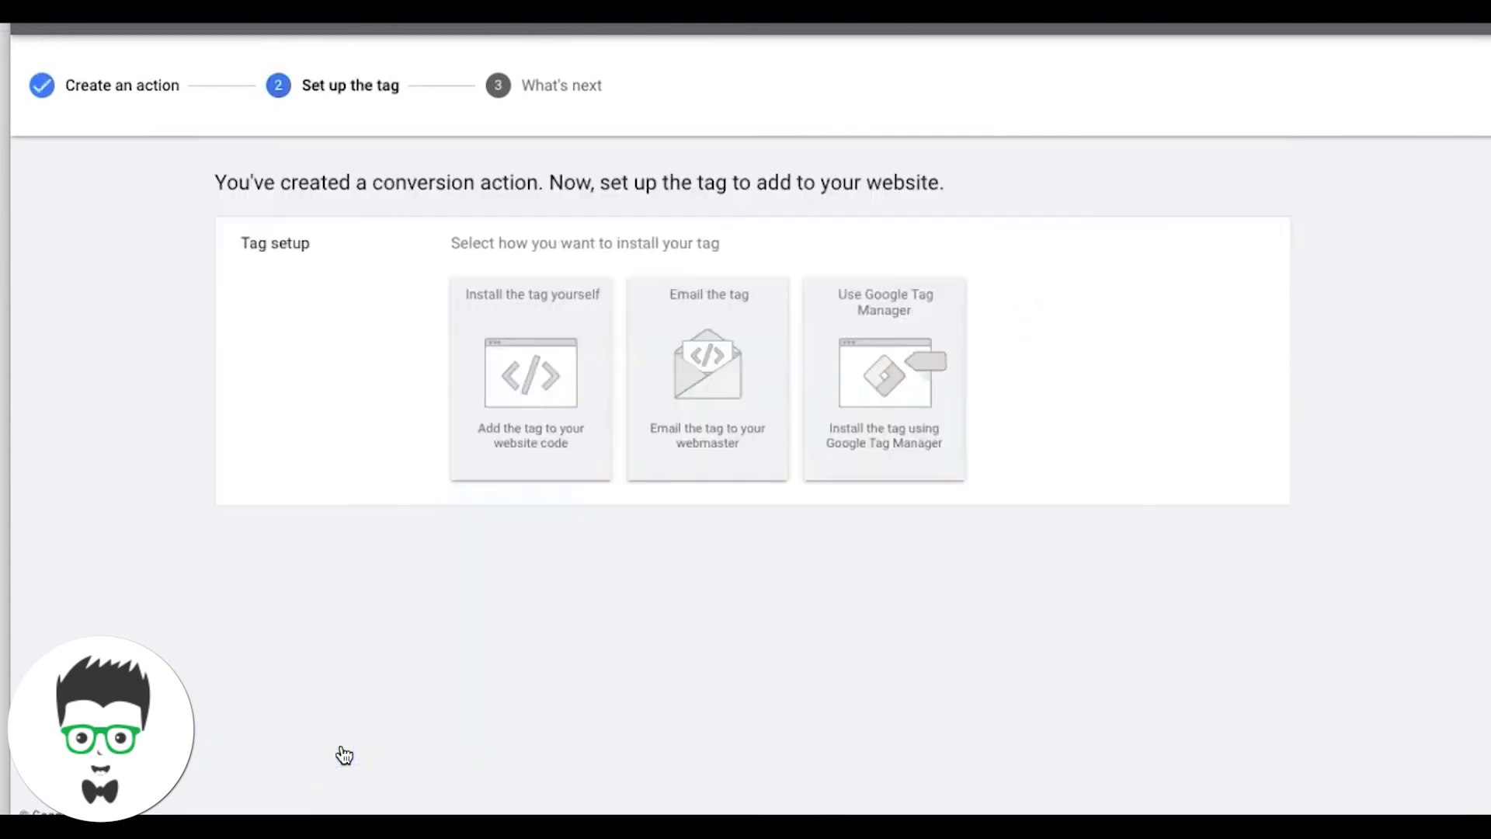
- Choose to install the tag yourself and highlight the global site tag code
left_click(491, 501)
left_click(516, 398)
scroll(376, 433, "down", 5)
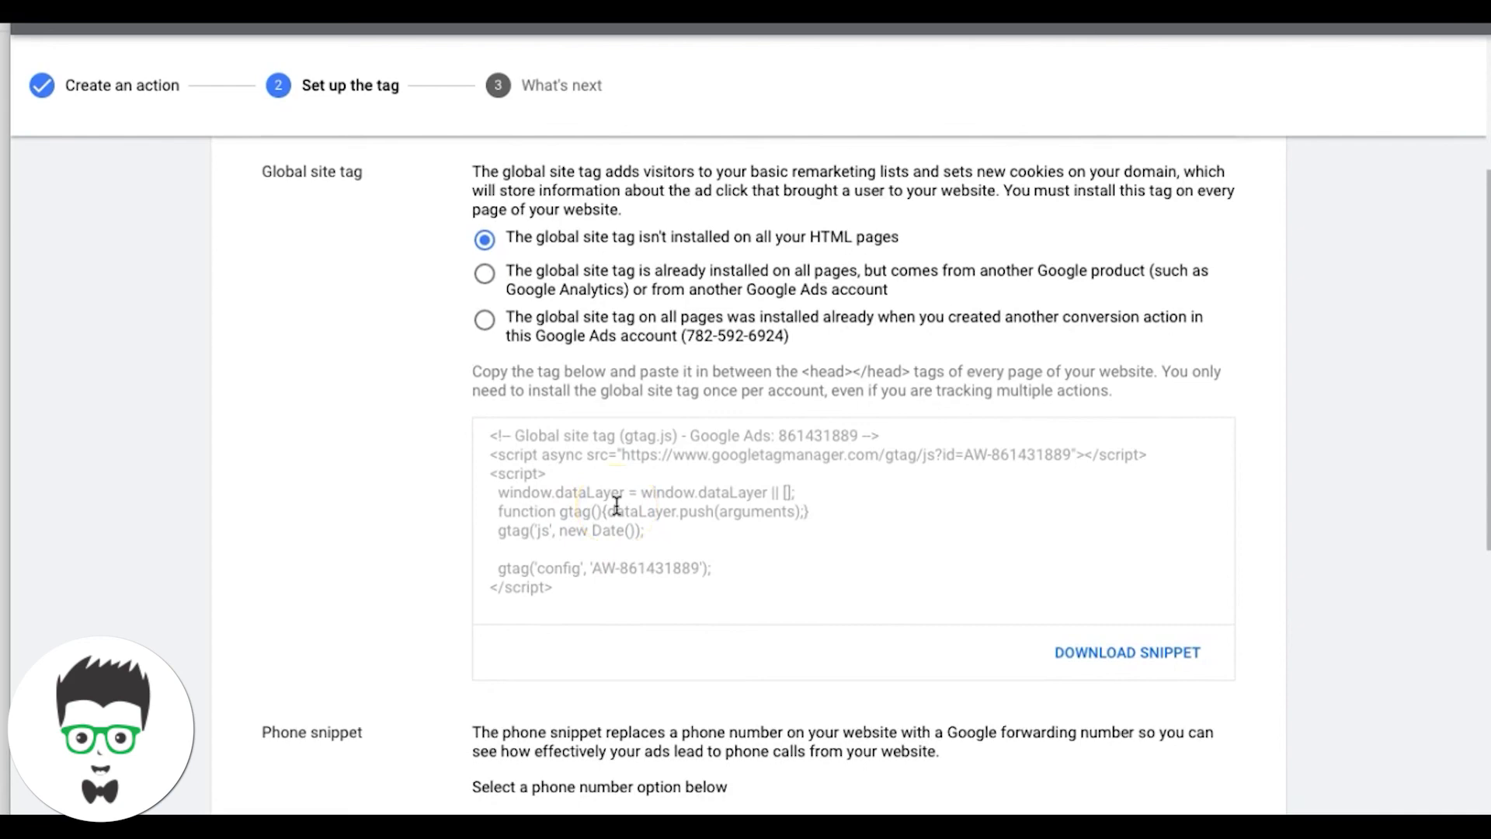
left_click(617, 506)
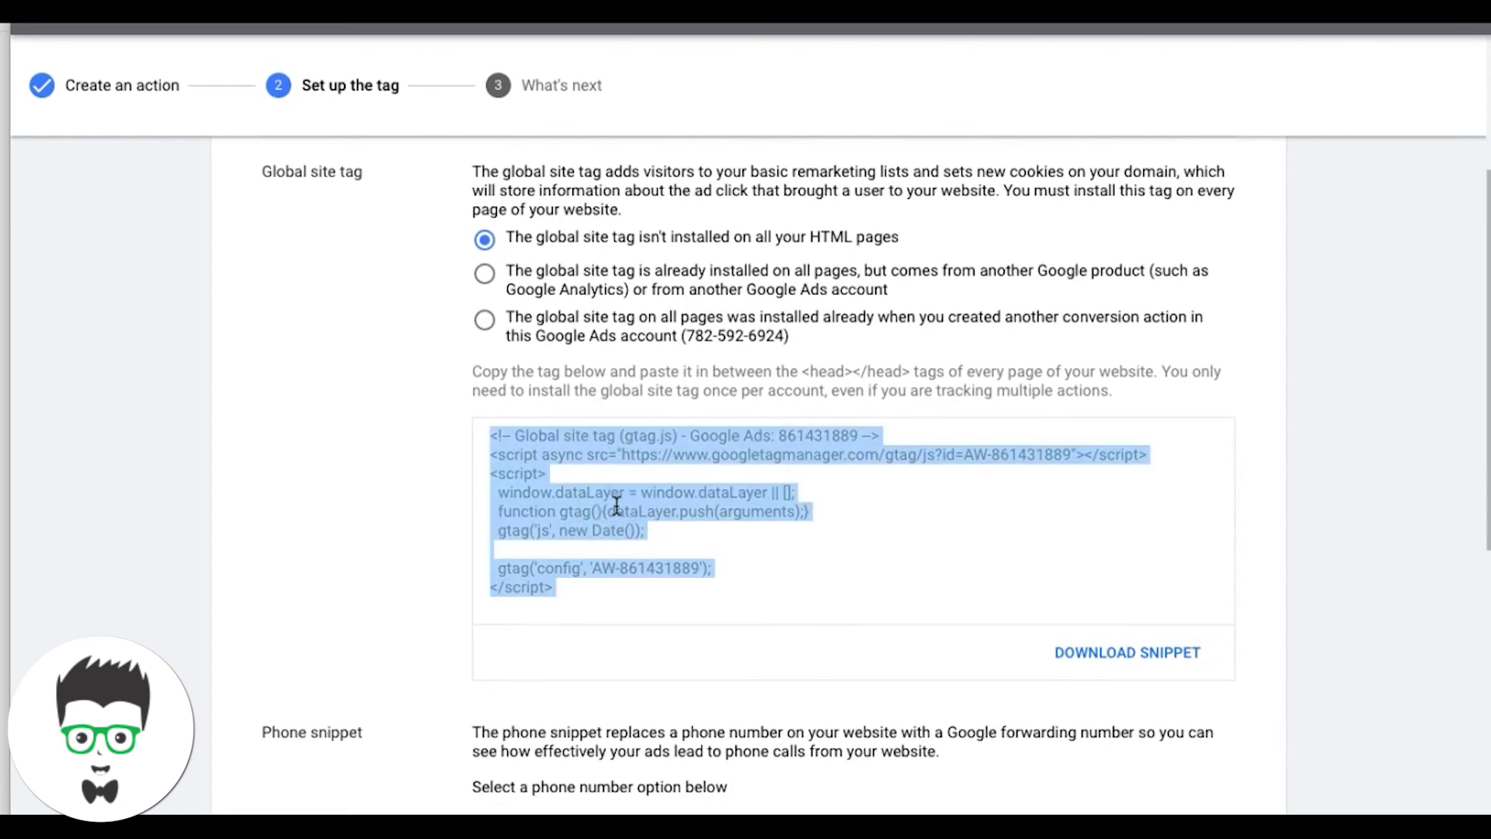
left_click(367, 495)
- Enter the business phone number as it appears on the website and create the phone snippet for it
scroll(366, 495, "down", 1)
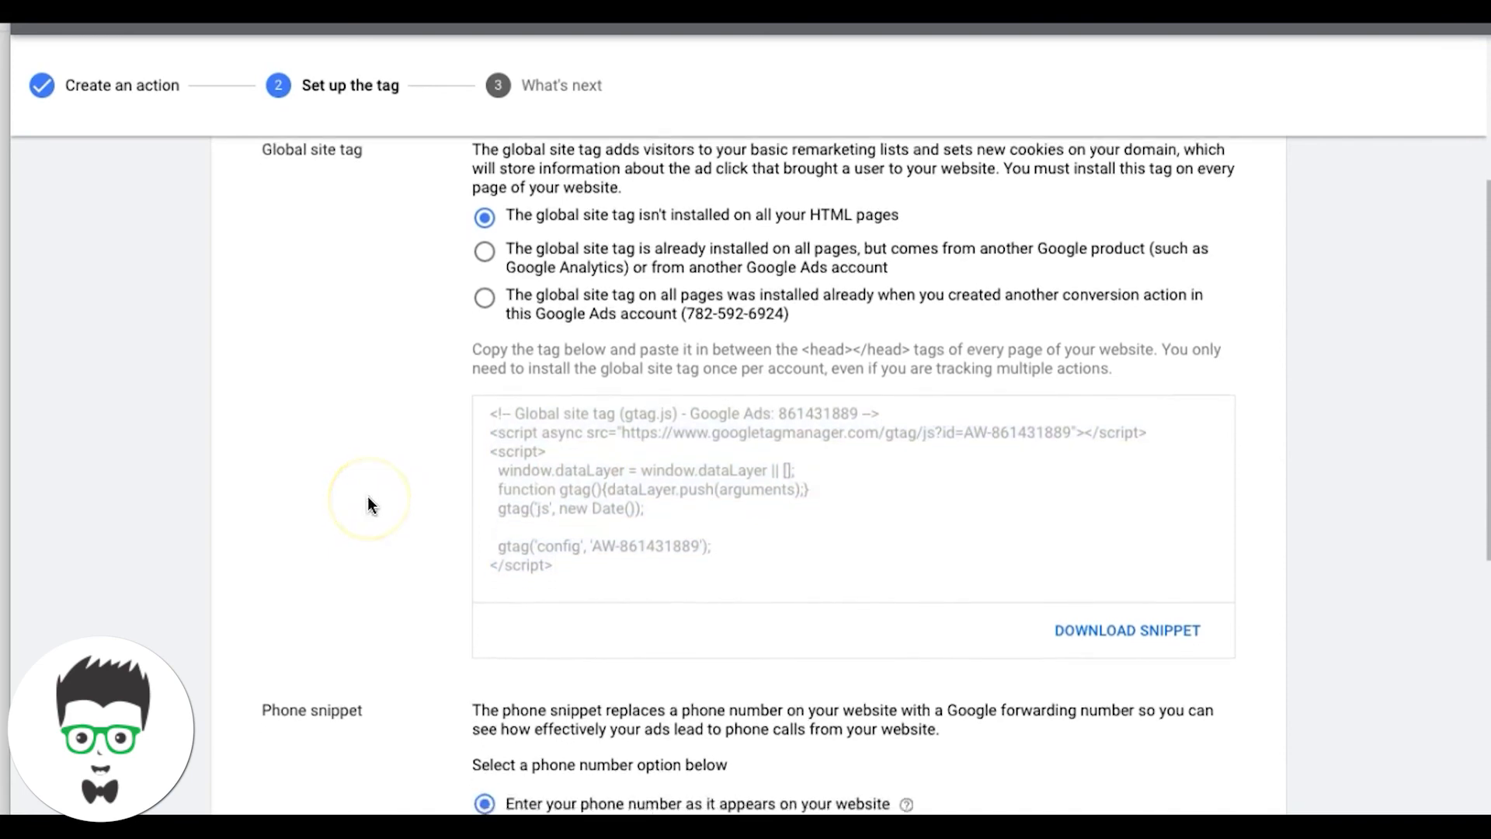
scroll(358, 450, "down", 3)
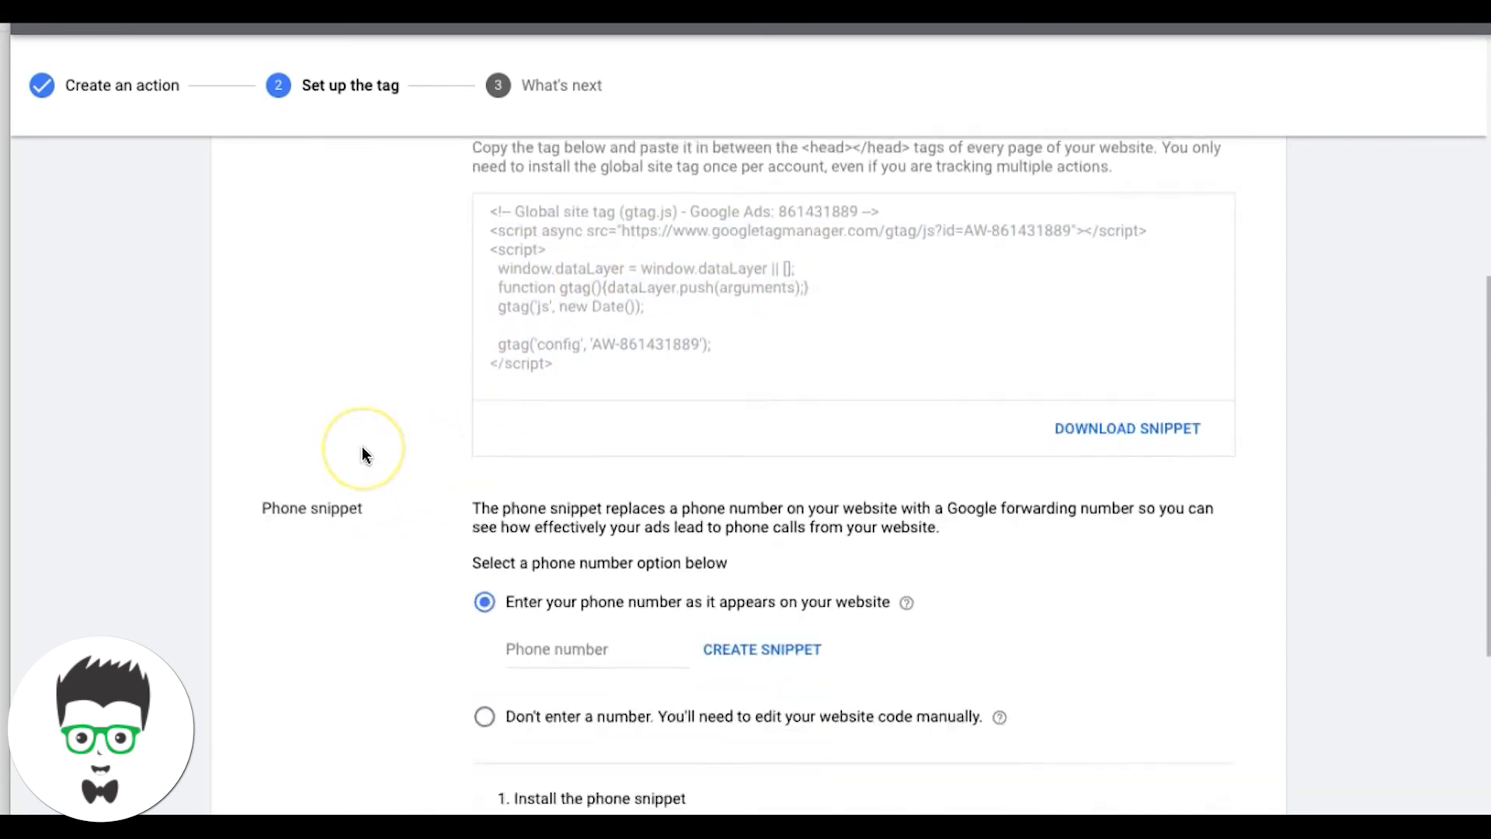
scroll(365, 454, "down", 3)
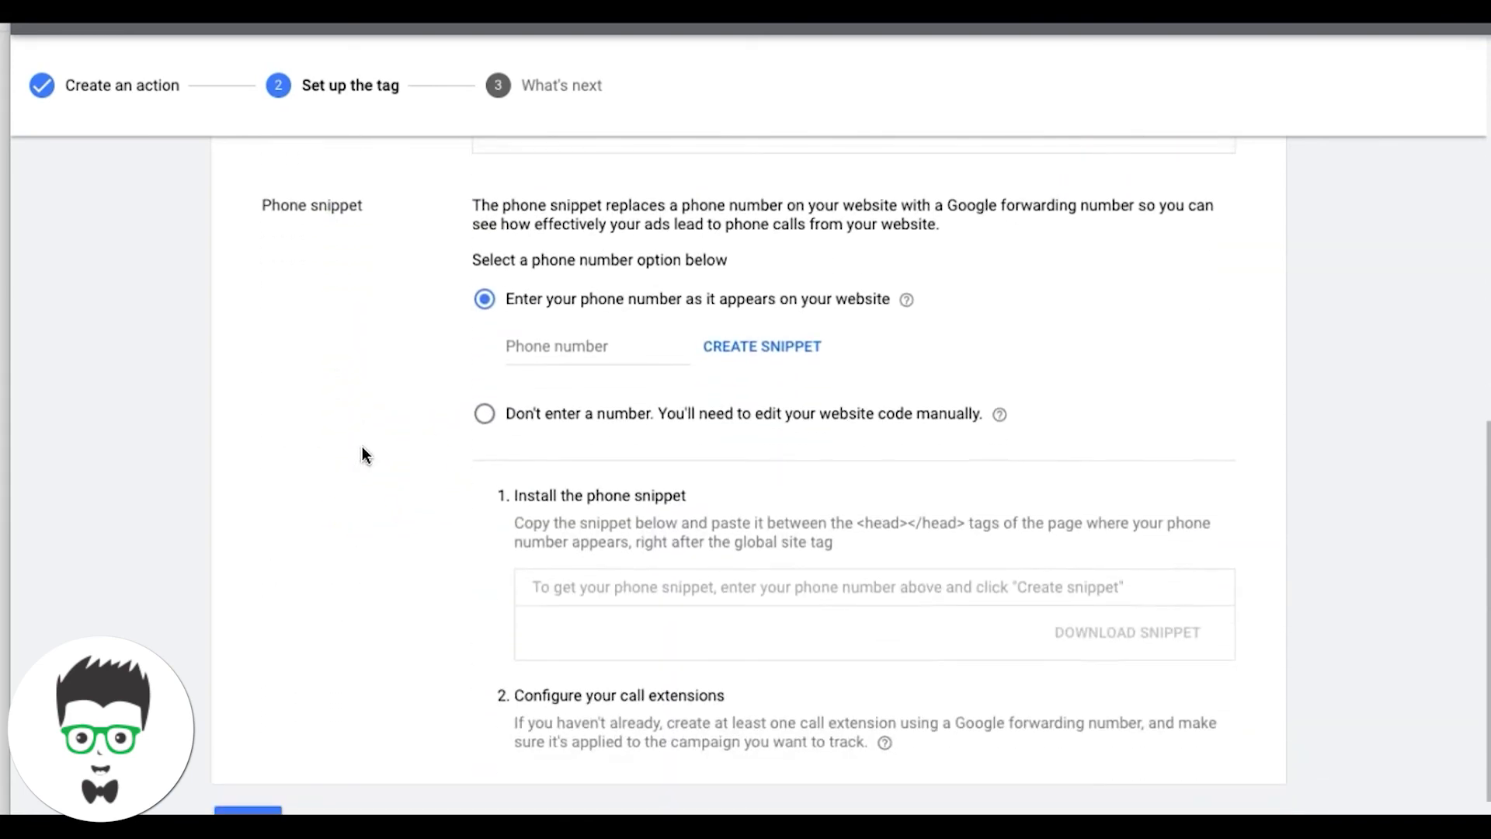
left_click(543, 361)
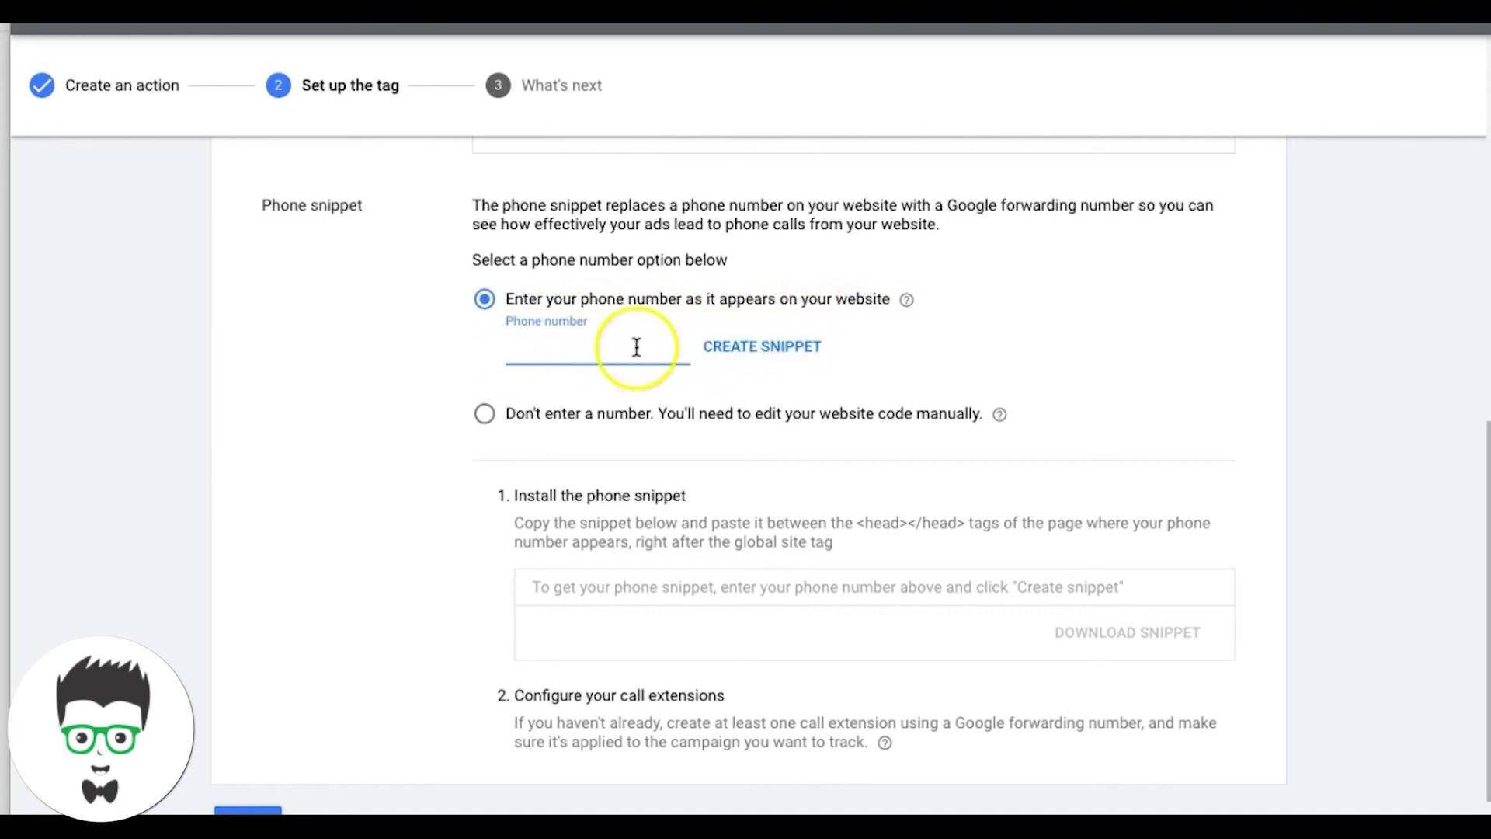
type("555")
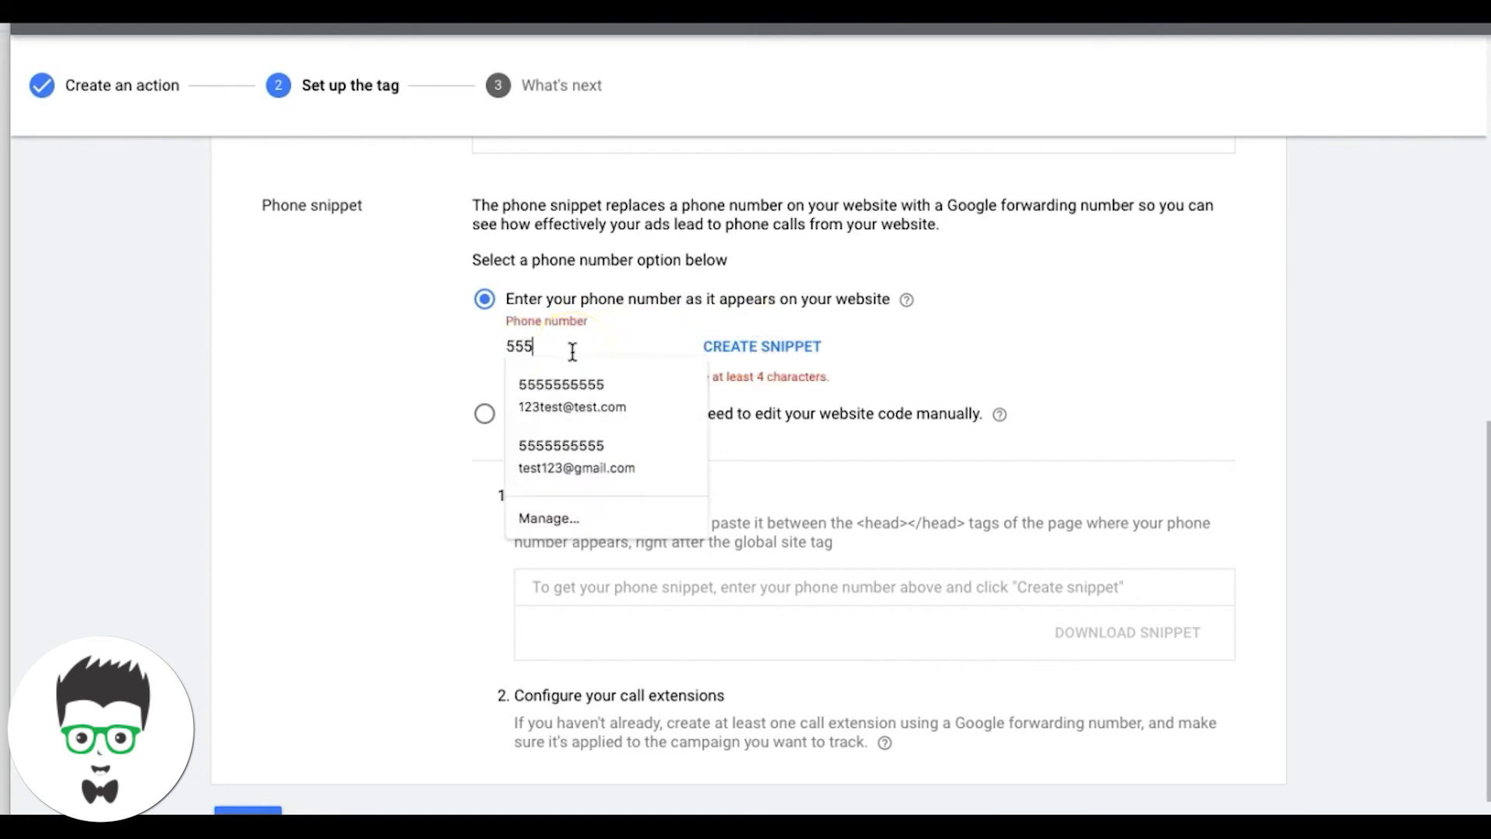
left_click(571, 384)
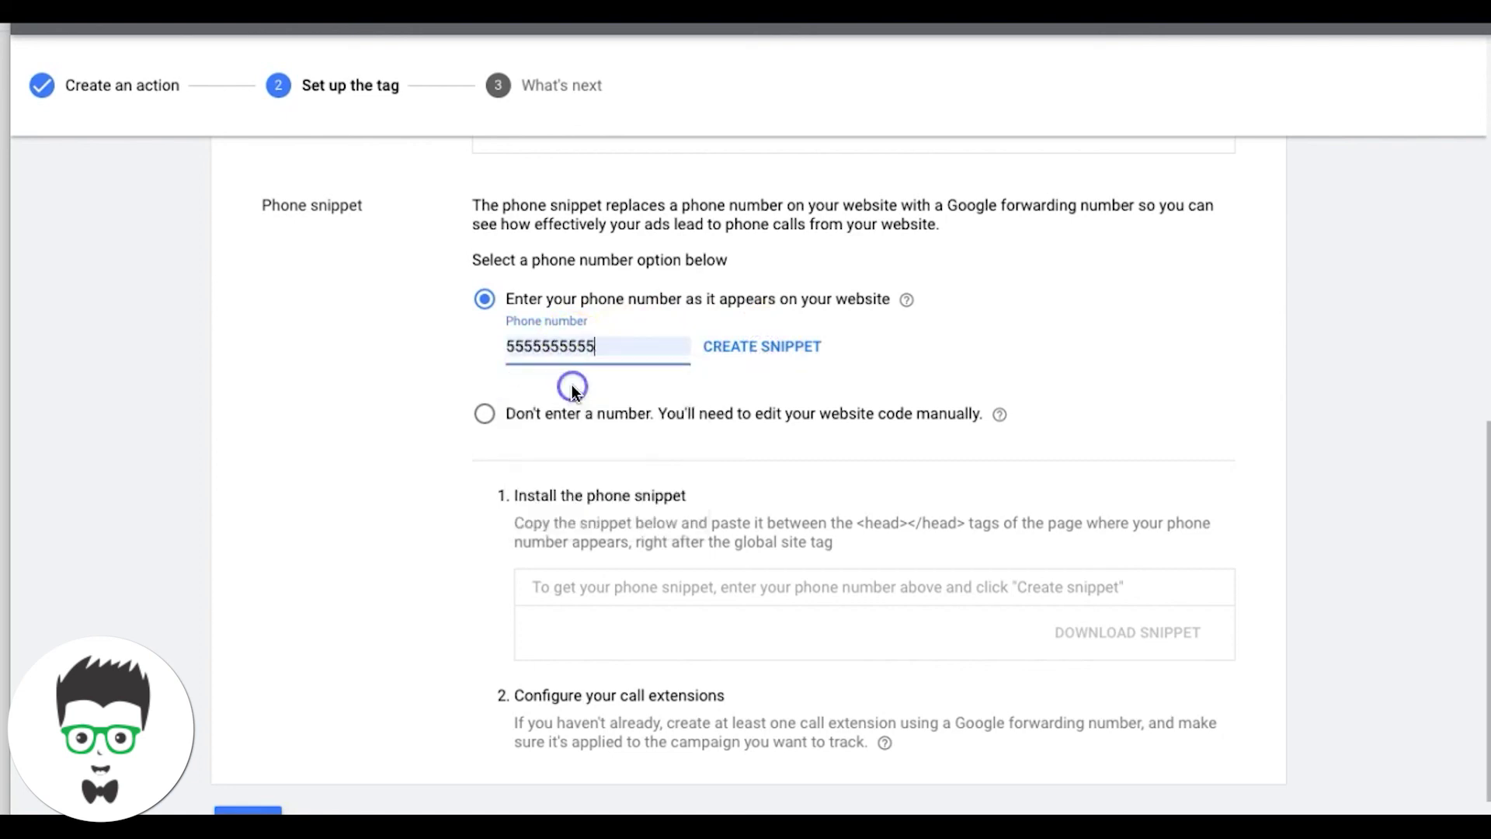
left_click(740, 351)
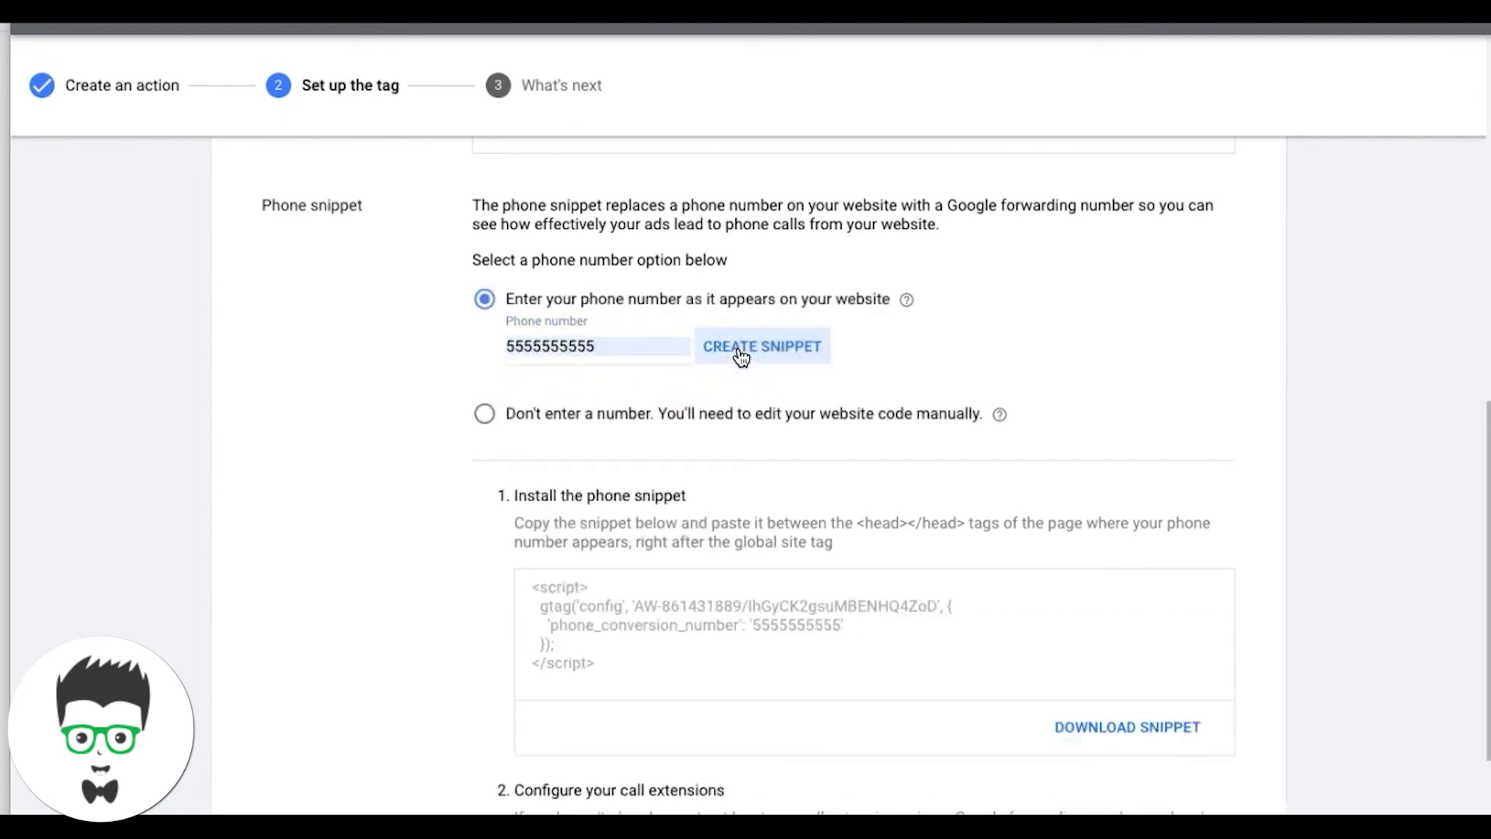
- Select the whole generated phone snippet code under the phone snippet installation instructions
scroll(451, 547, "down", 1)
scroll(451, 548, "down", 2)
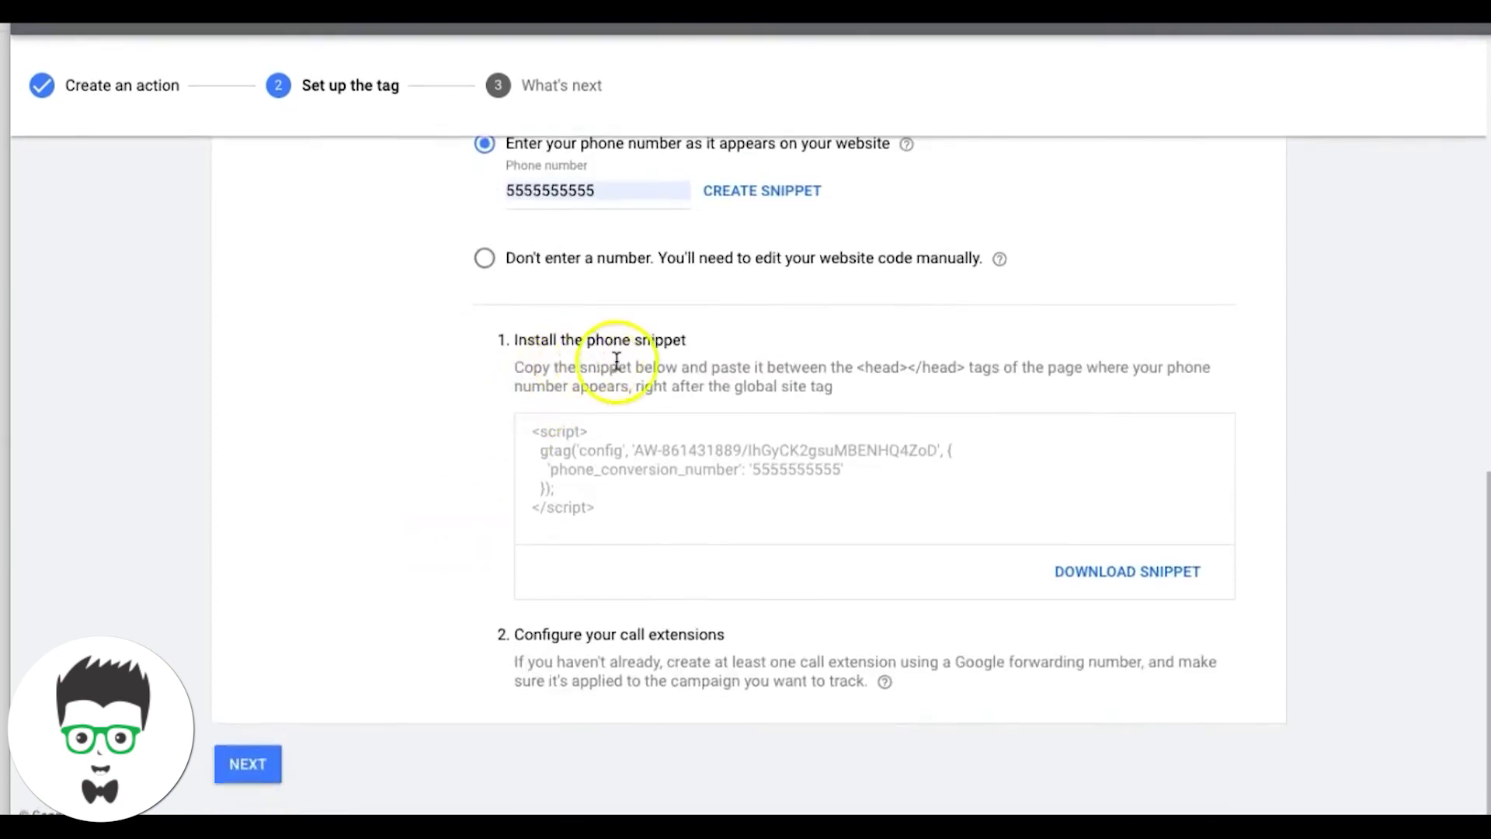
left_click(617, 476)
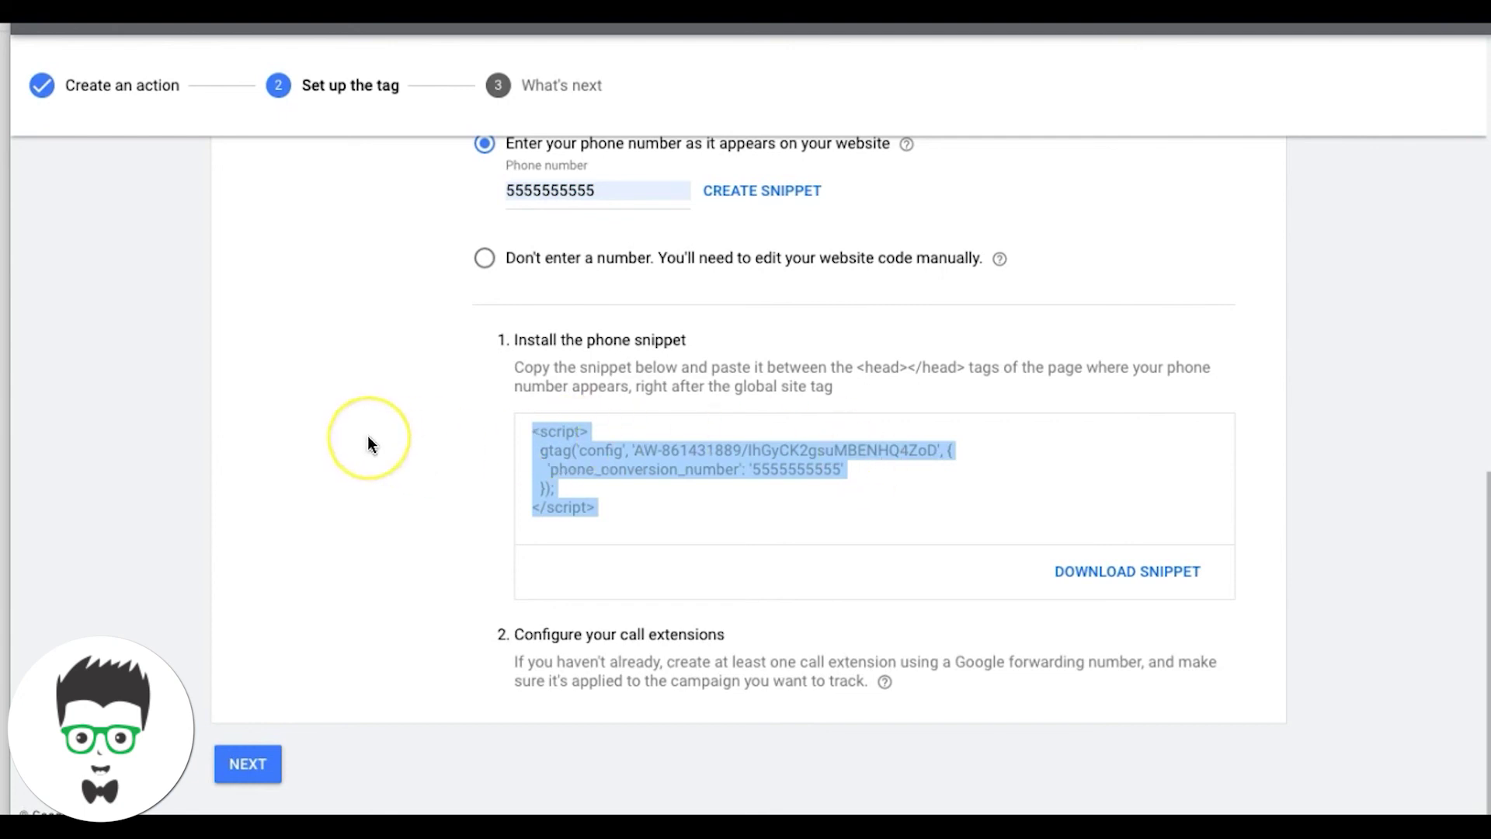
- Complete the tag setup and finish the "phone calls from website" conversion action
scroll(366, 435, "up", 3)
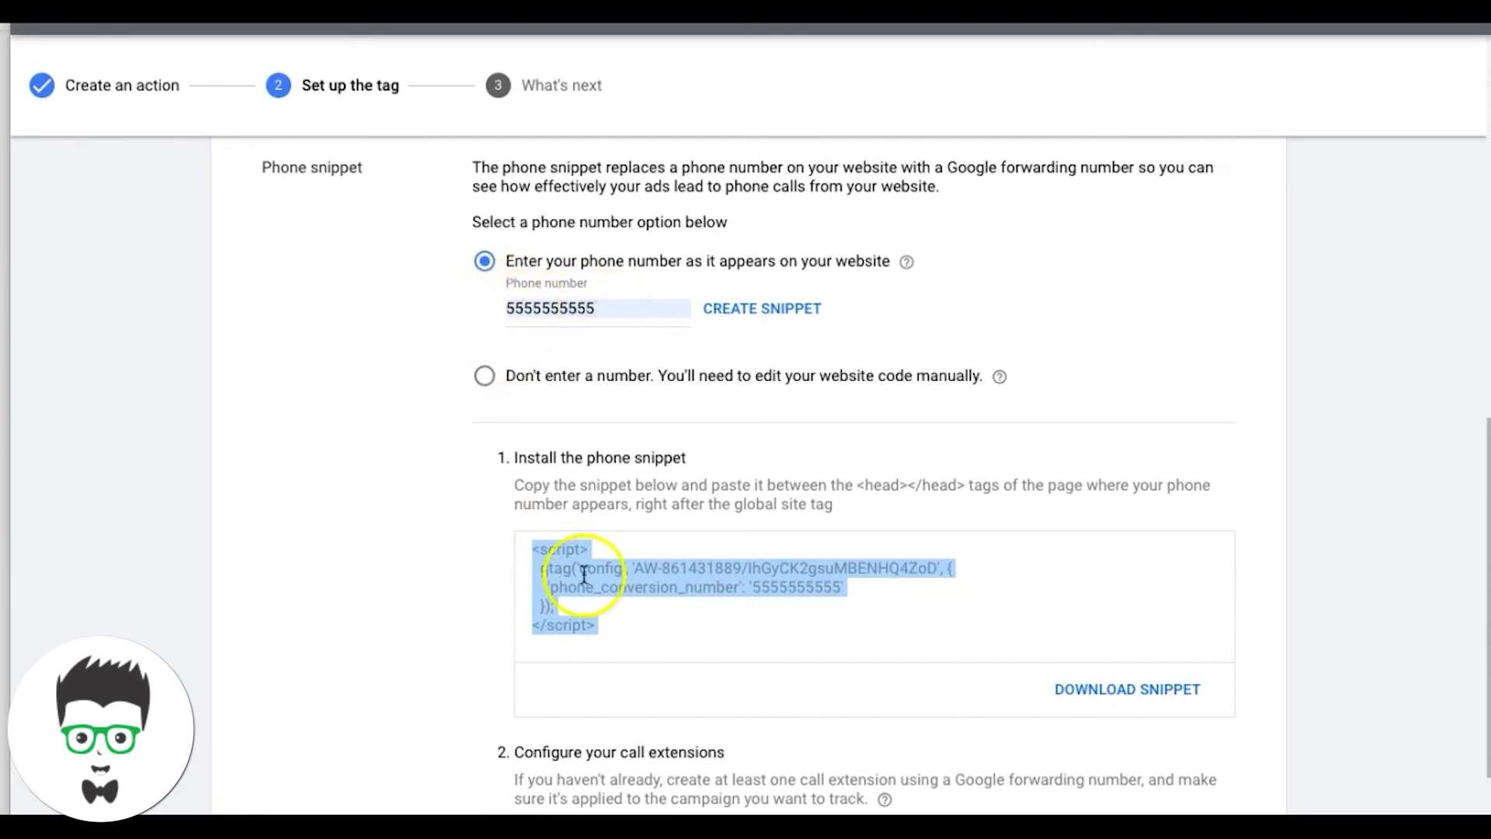
scroll(601, 574, "down", 2)
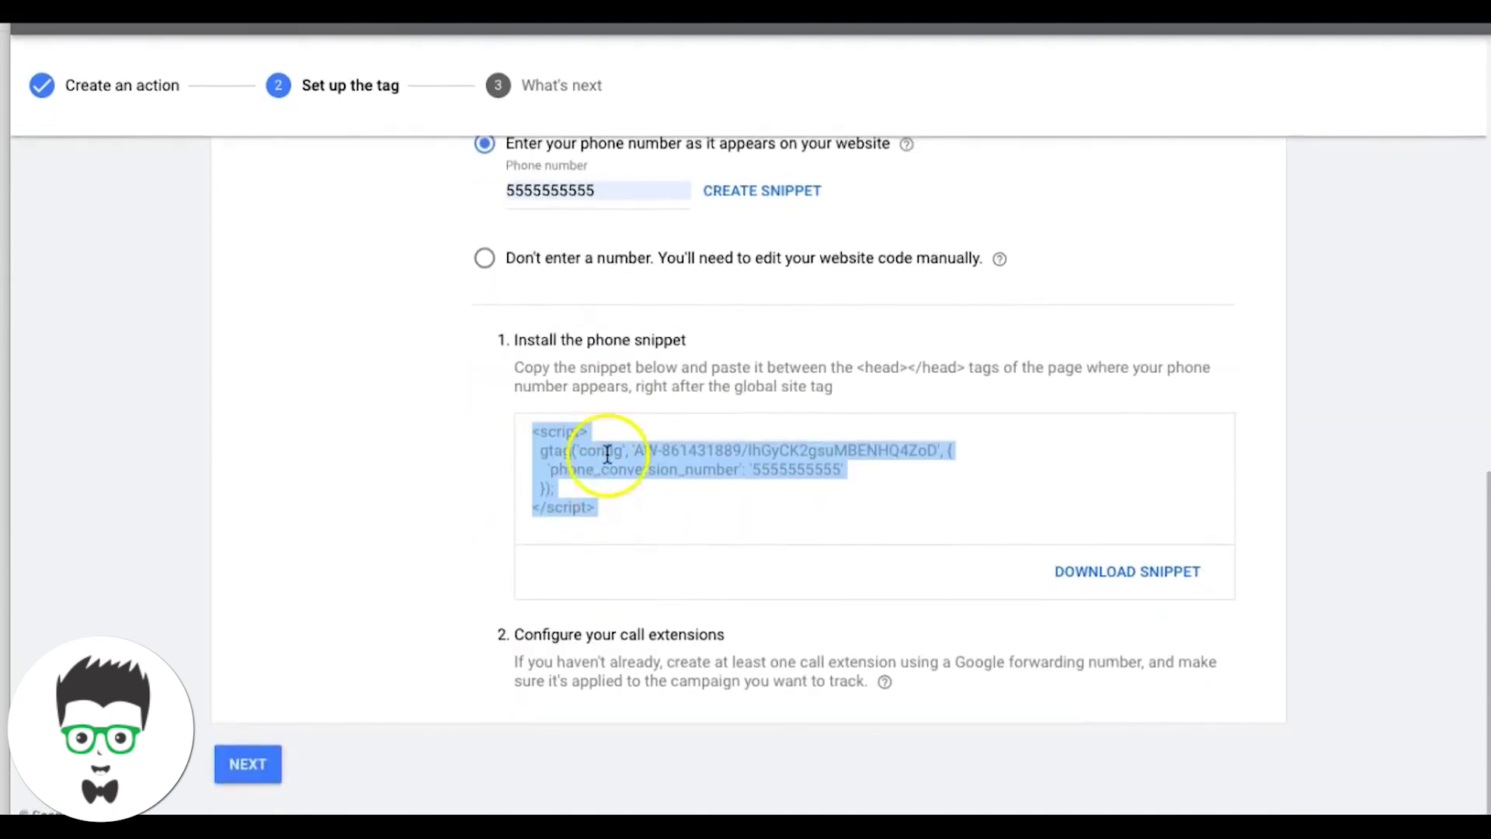
left_click(264, 773)
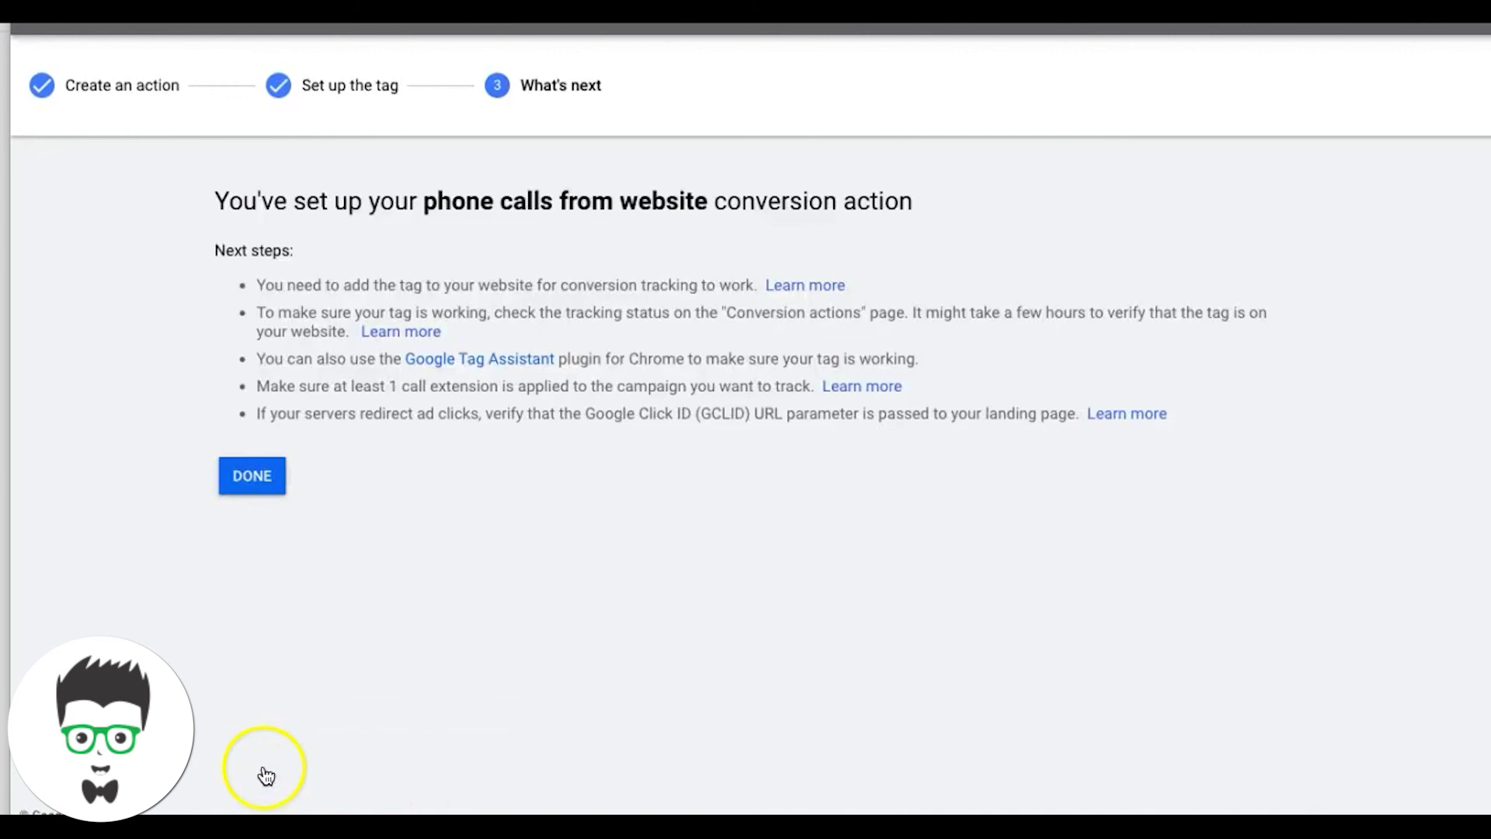
left_click(253, 488)
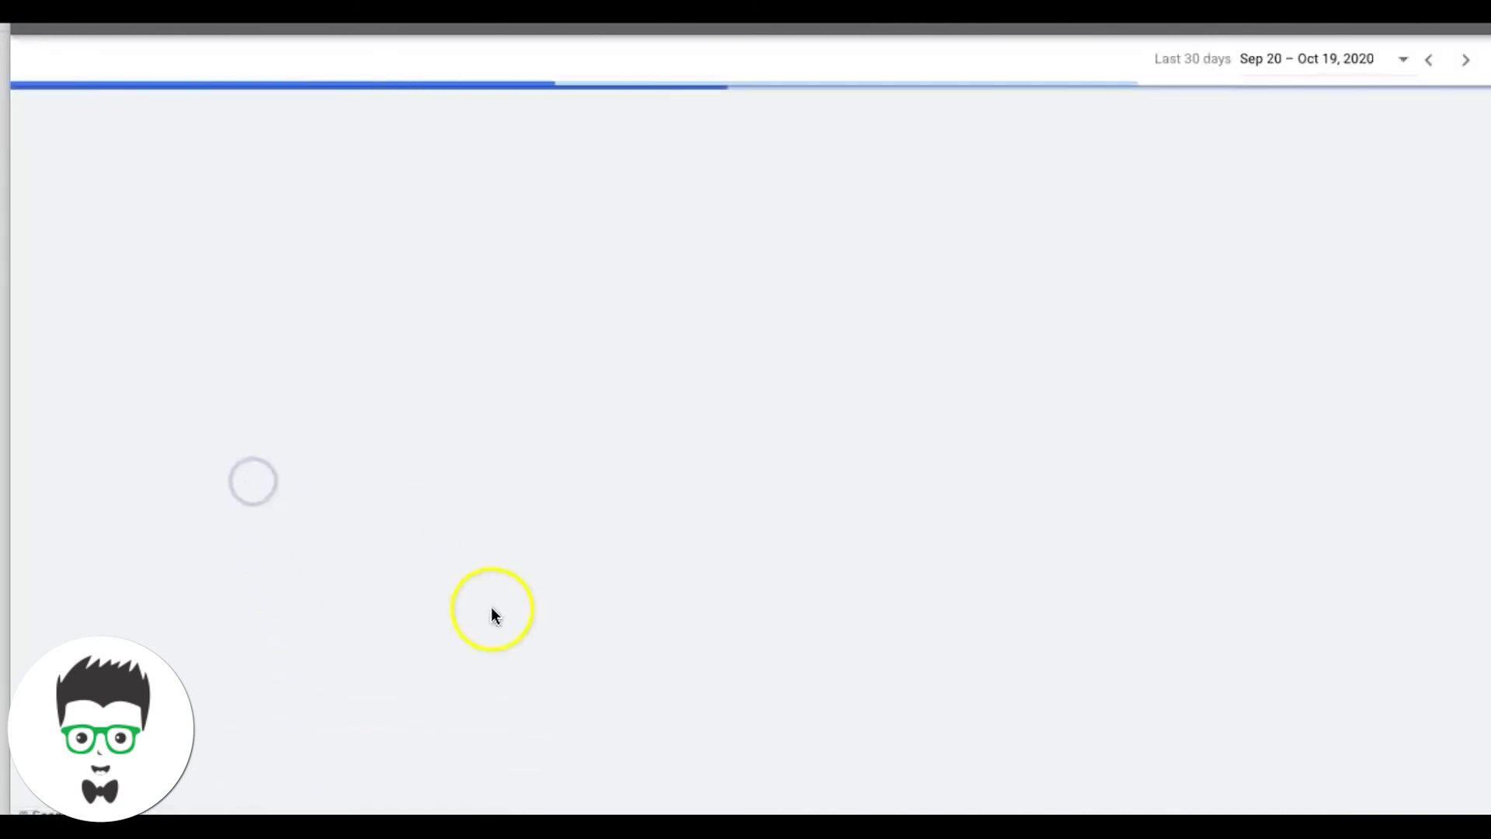